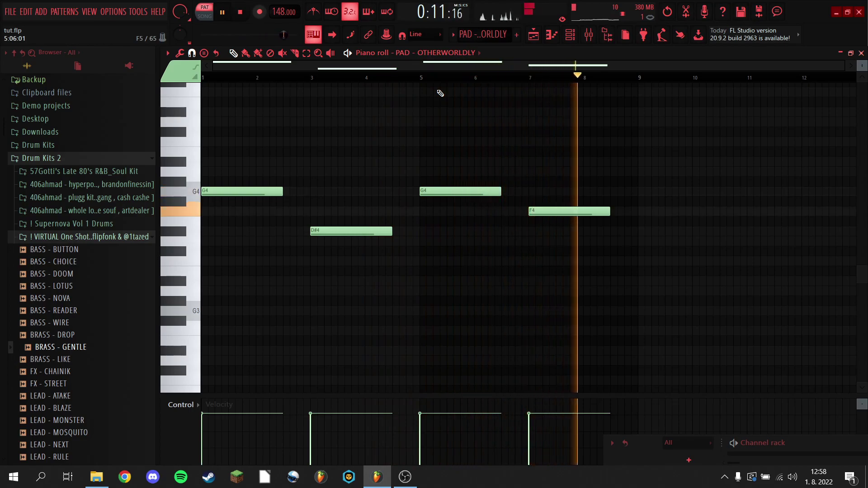
# Stop the pad playback, open the TEXTURE - CLOUDS pattern's notes from the playlist and listen to them.
pyautogui.click(243, 14)
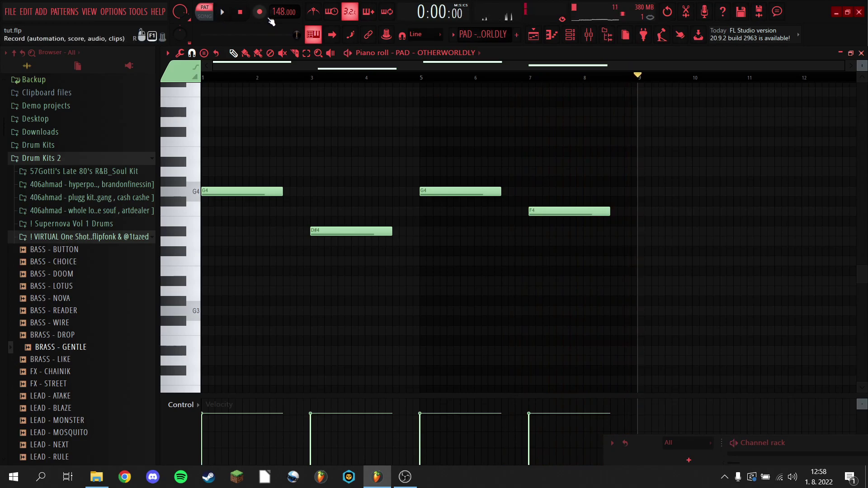
pyautogui.click(533, 36)
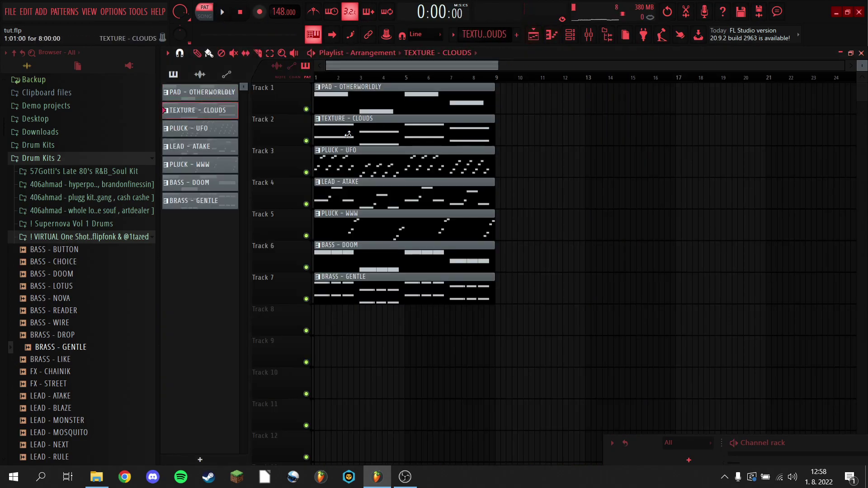
pyautogui.doubleClick(349, 136)
pyautogui.moveTo(554, 81); pyautogui.dragTo(5, 96)
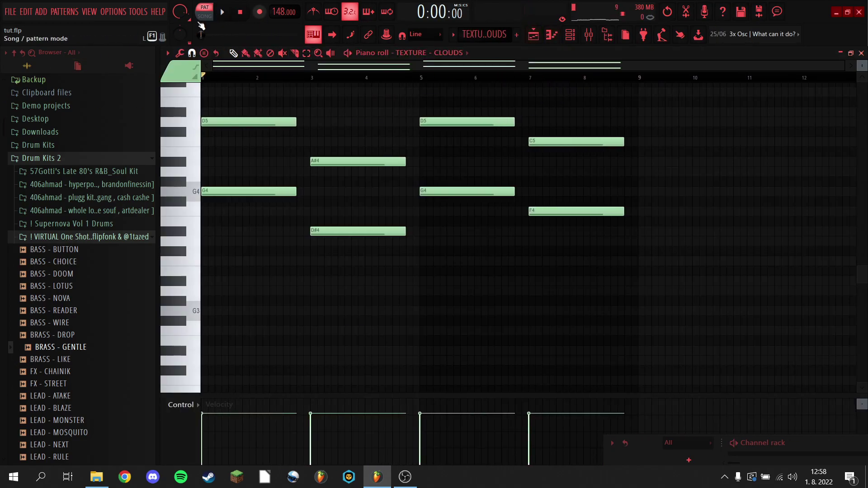
pyautogui.click(233, 15)
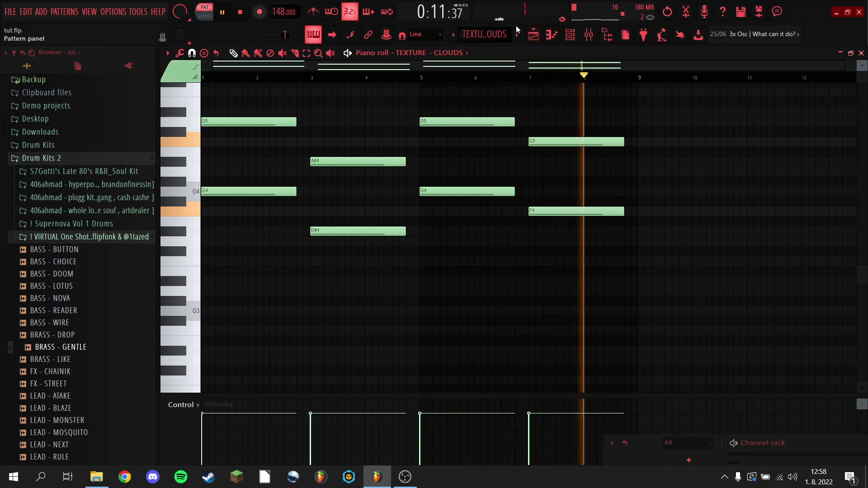
pyautogui.press('space')
# Open the PLUCK - UFO pattern's notes from the playlist and play them.
pyautogui.click(540, 44)
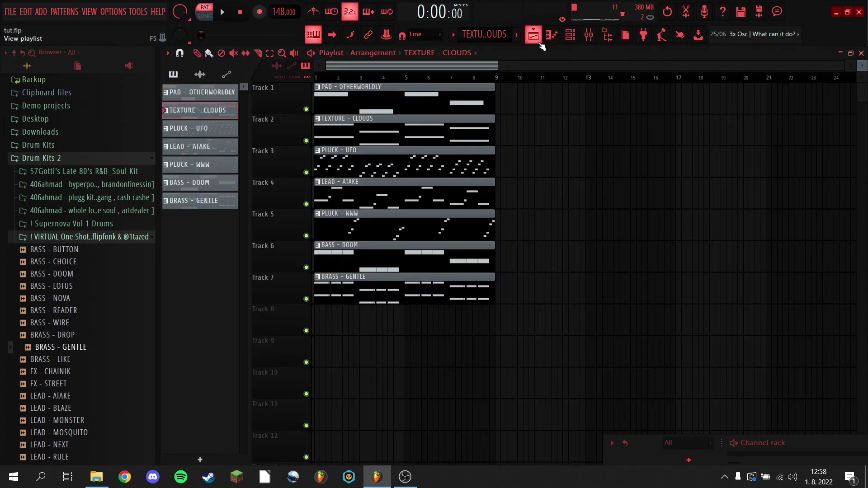
pyautogui.doubleClick(391, 157)
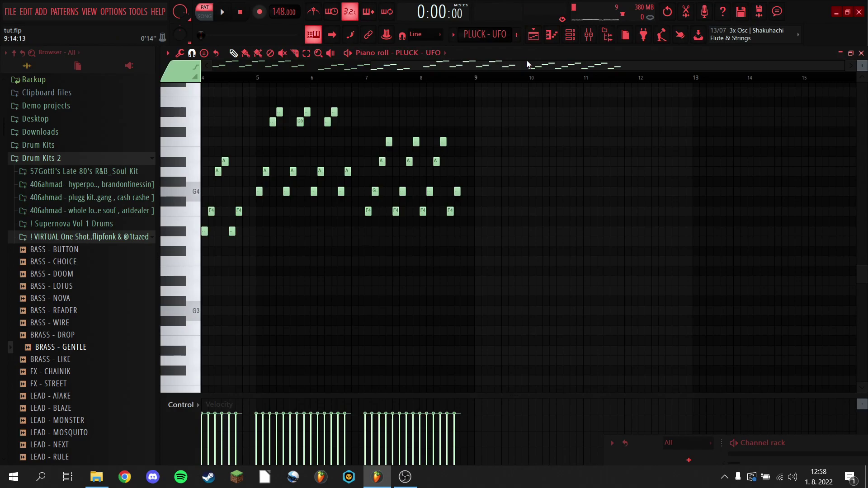
pyautogui.press('space')
# Examine the Portal effect on mixer insert 3 and return to the PLUCK - UFO notes.
pyautogui.click(589, 37)
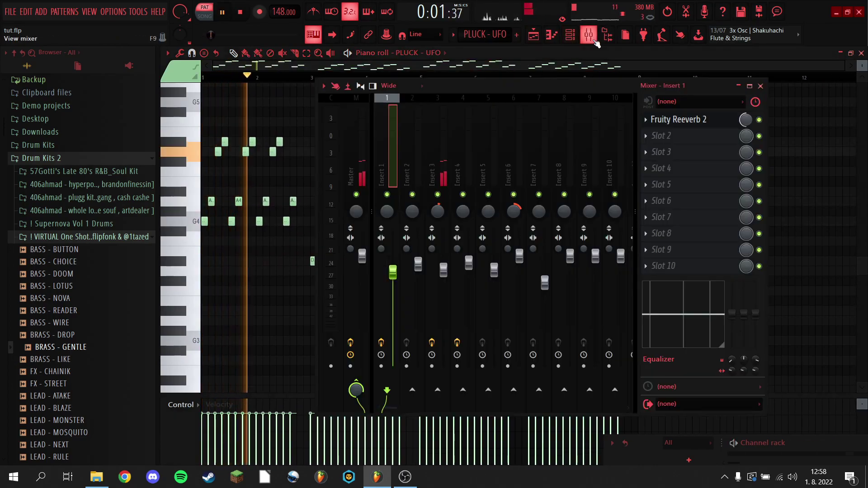
pyautogui.click(442, 181)
pyautogui.click(684, 121)
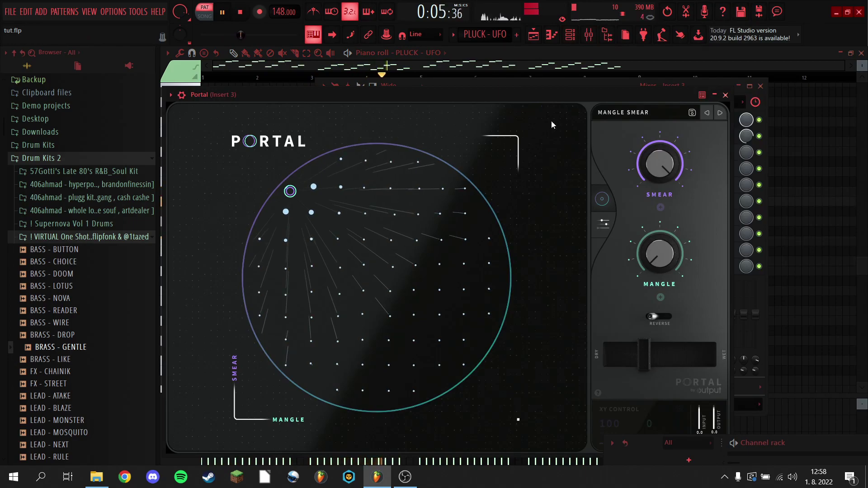
pyautogui.click(533, 34)
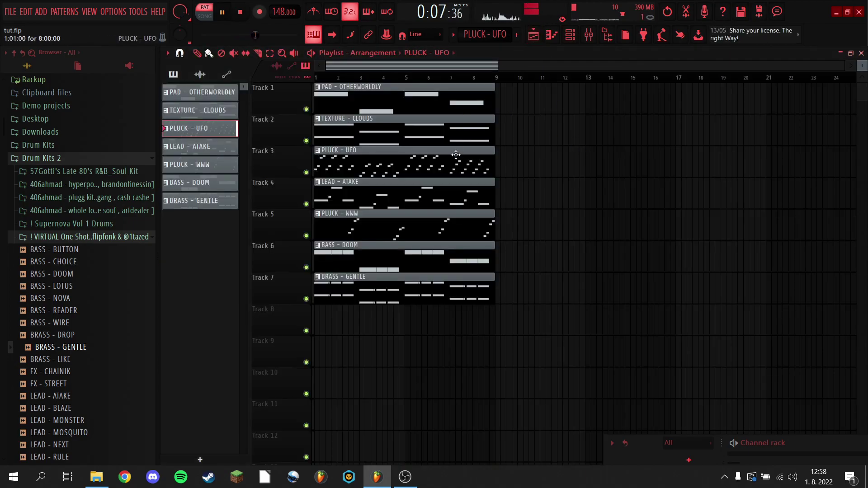
pyautogui.doubleClick(455, 155)
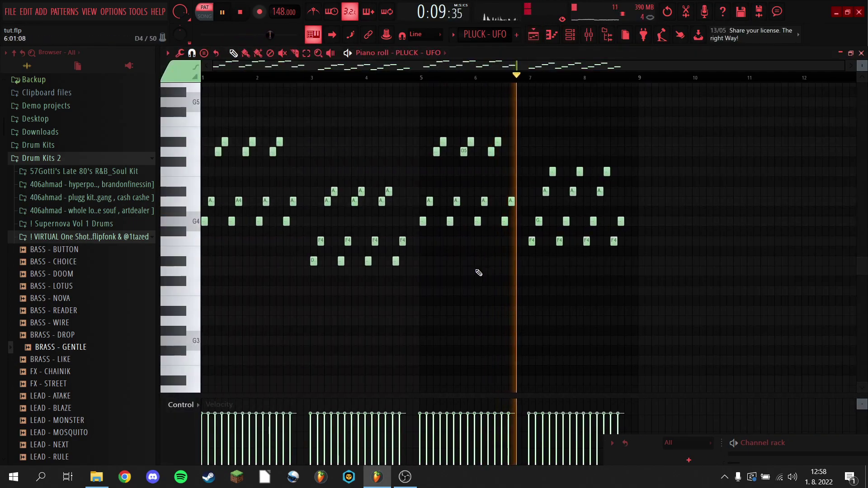
pyautogui.scroll(3, 479, 273)
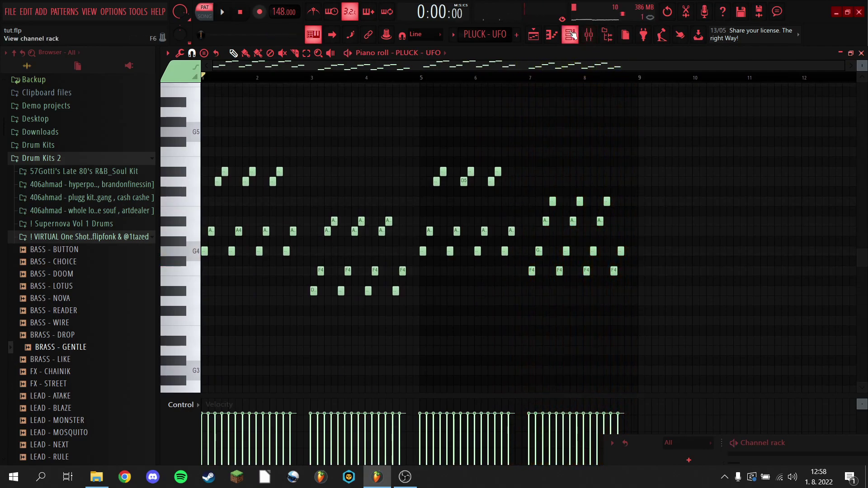
# Play the LEAD - ATAKE pattern and examine the Fruity Reeverb 2 settings on mixer insert 4.
pyautogui.click(544, 34)
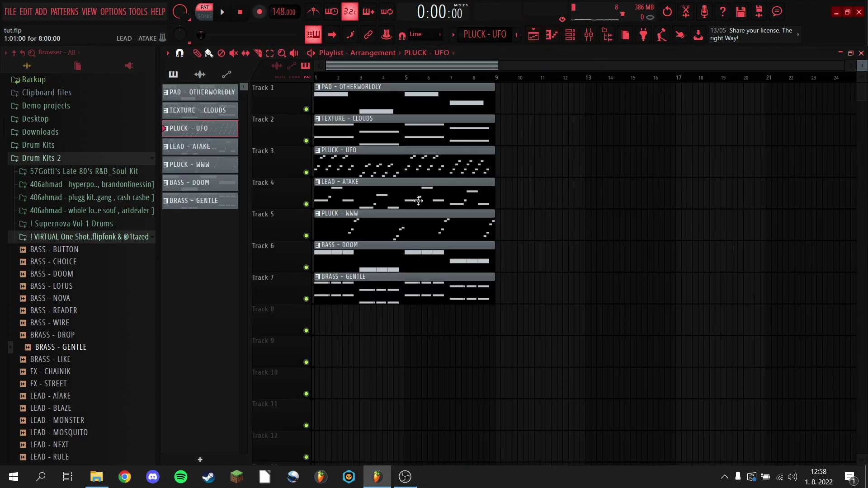
pyautogui.doubleClick(422, 207)
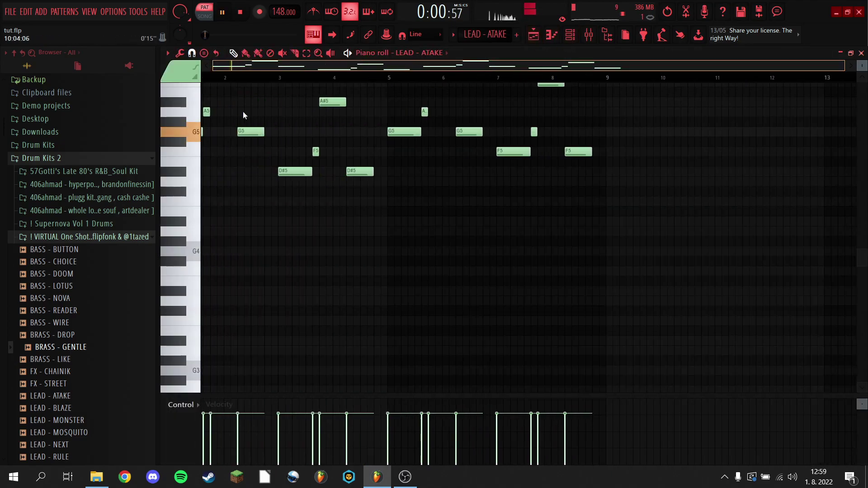
pyautogui.click(588, 36)
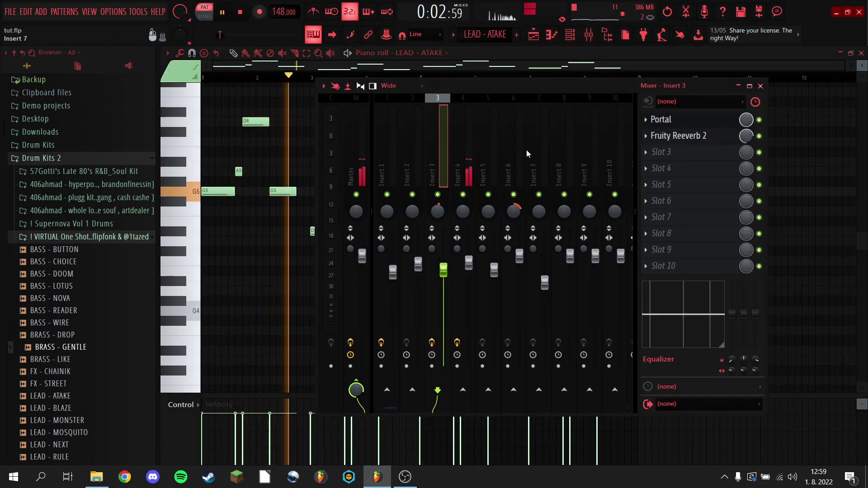
pyautogui.click(470, 145)
pyautogui.moveTo(498, 86); pyautogui.dragTo(358, 263)
pyautogui.click(561, 298)
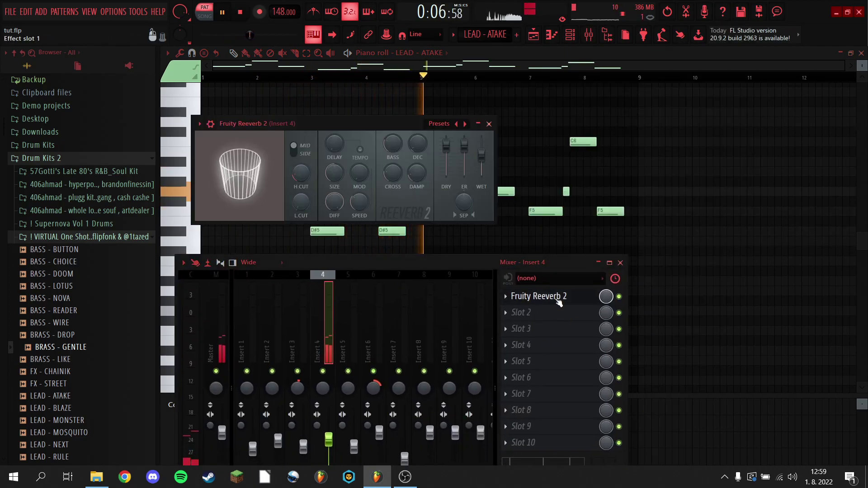
pyautogui.moveTo(416, 127); pyautogui.dragTo(701, 260)
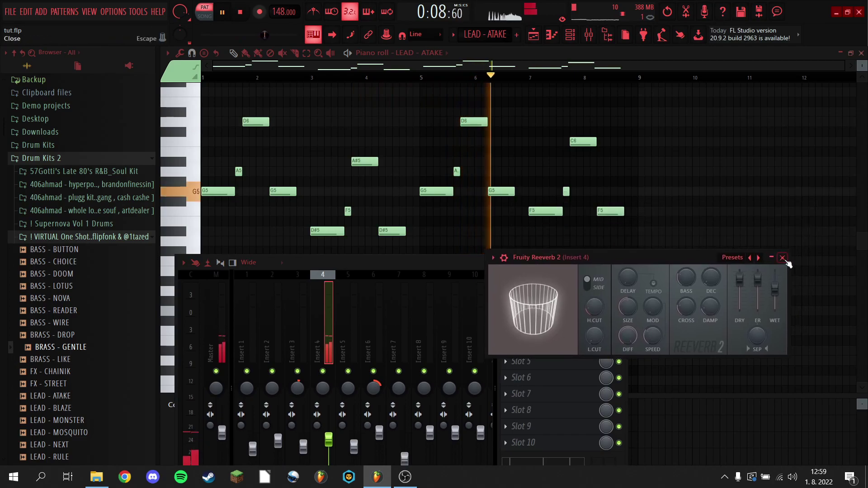
pyautogui.click(782, 258)
pyautogui.click(616, 258)
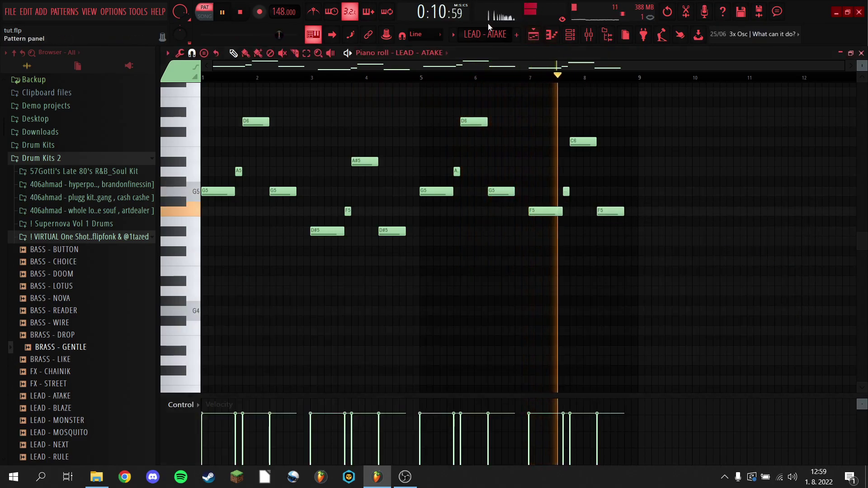
# Open the BASS - DOOM pattern's notes from the playlist and listen to them.
pyautogui.click(534, 36)
pyautogui.doubleClick(358, 256)
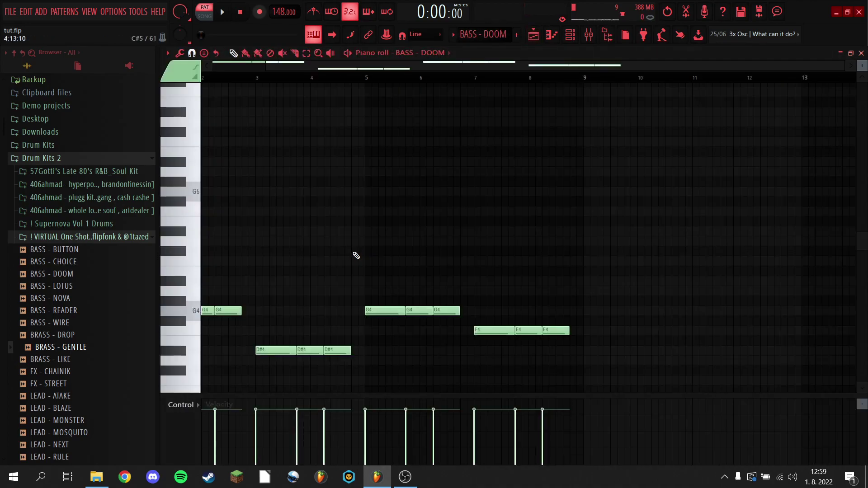
pyautogui.scroll(-2, 400, 279)
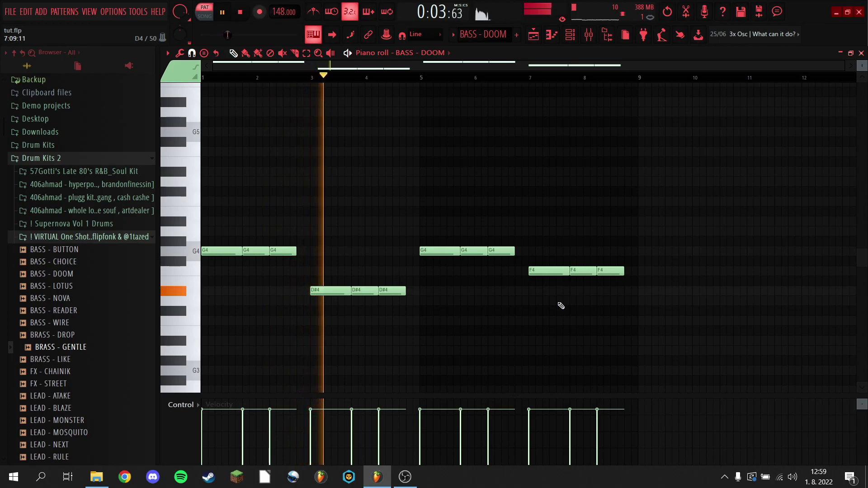
pyautogui.moveTo(633, 329); pyautogui.dragTo(202, 231)
pyautogui.keyDown('ctrl'); pyautogui.click(379, 215); pyautogui.keyUp('ctrl')
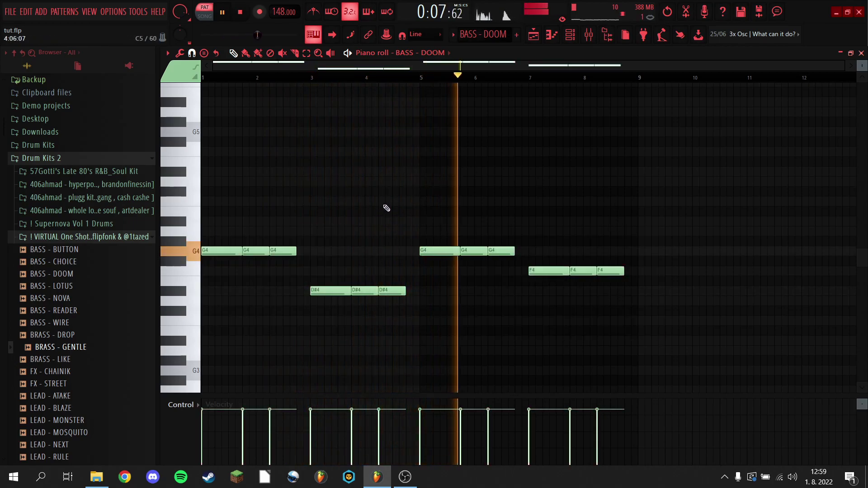
pyautogui.press('space')
# Play the BRASS - GENTLE pattern and check the effect slots of mixer inserts 2 and 1.
pyautogui.click(536, 35)
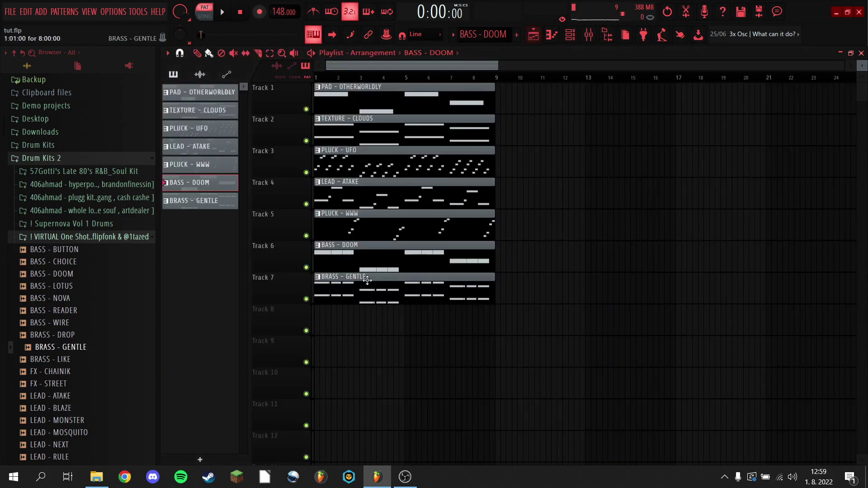
pyautogui.doubleClick(356, 306)
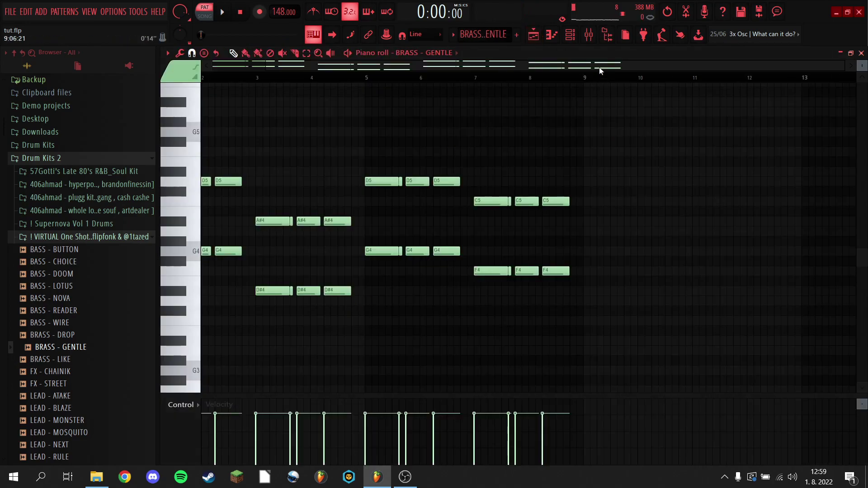
pyautogui.scroll(1, 601, 69)
pyautogui.click(588, 37)
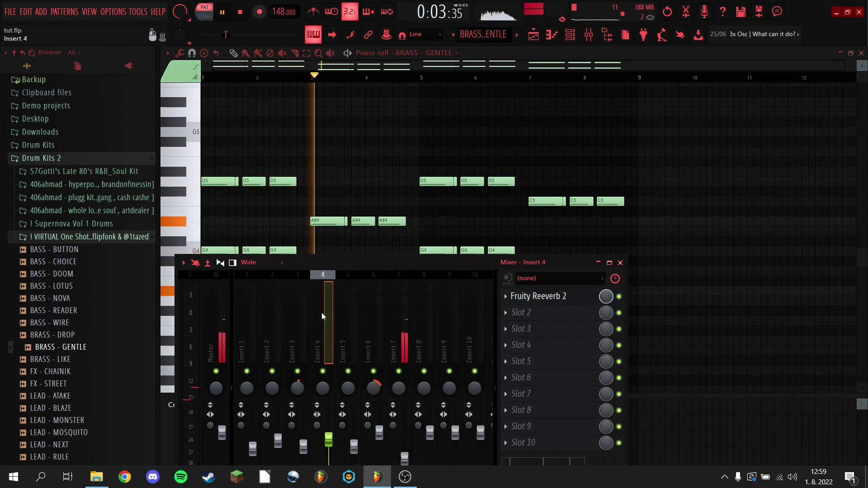
pyautogui.click(272, 308)
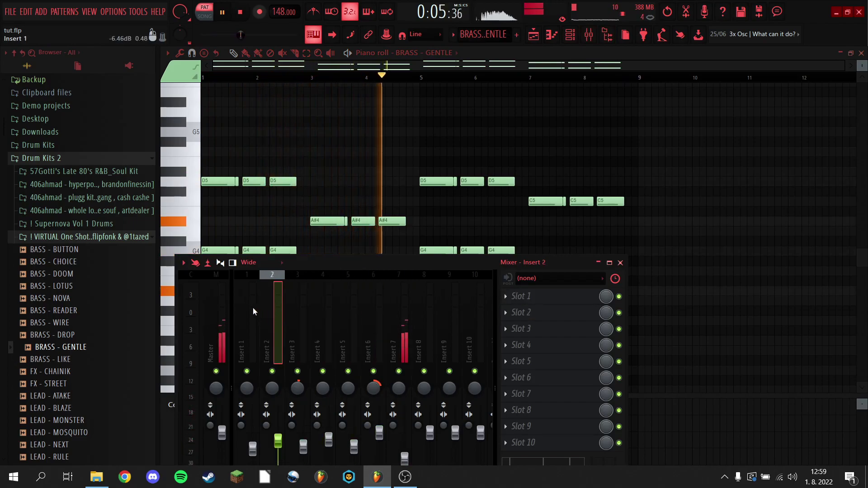
pyautogui.click(254, 309)
pyautogui.click(600, 262)
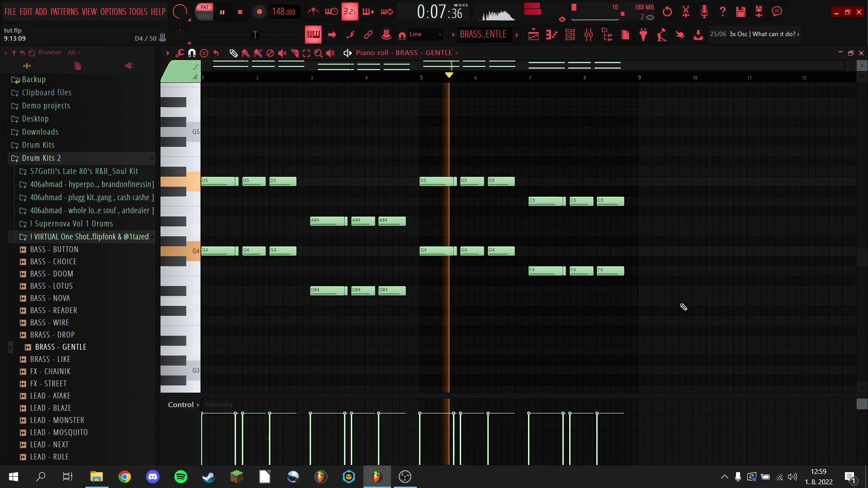
# Reopen the mixer and enlarge and reposition its window so inserts 1 to 11 are fully shown, with playback stopped.
pyautogui.click(592, 31)
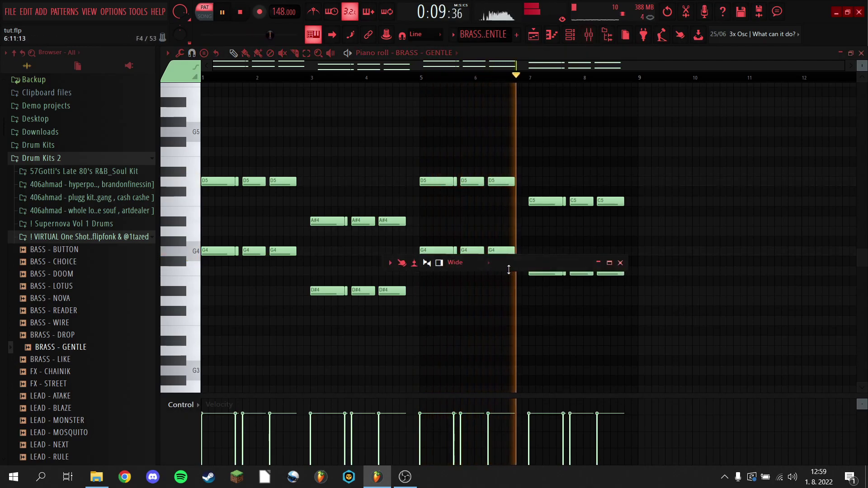
pyautogui.moveTo(508, 271); pyautogui.dragTo(514, 321)
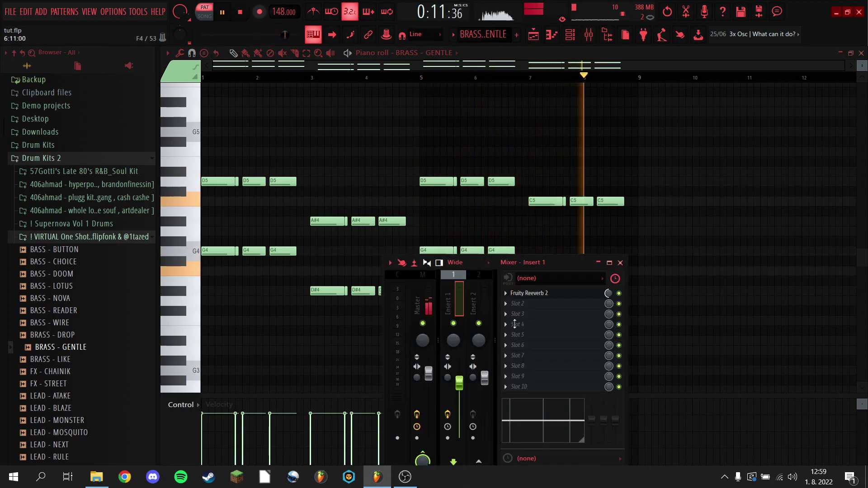
pyautogui.moveTo(555, 270); pyautogui.dragTo(484, 71)
pyautogui.press('space')
pyautogui.moveTo(469, 288); pyautogui.dragTo(469, 402)
pyautogui.moveTo(556, 258); pyautogui.dragTo(780, 258)
# Route mixer inserts 1 to 7 only to insert 8 and play the pattern to test the routing.
pyautogui.moveTo(414, 143); pyautogui.dragTo(540, 144)
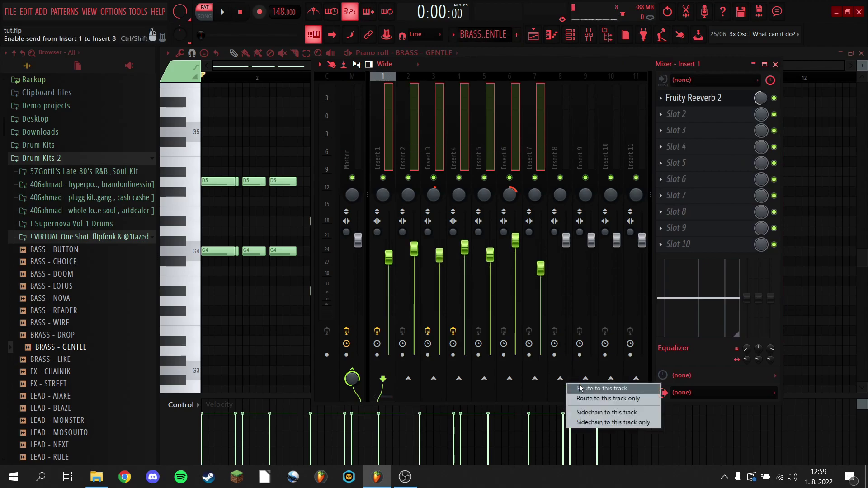
pyautogui.click(579, 388)
pyautogui.press('space')
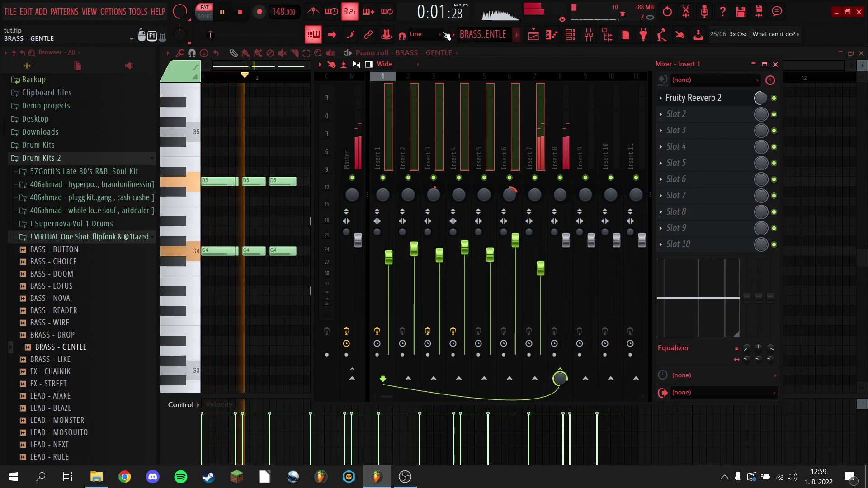
# Show the playlist in song mode and place the mixer over it.
pyautogui.moveTo(558, 64); pyautogui.dragTo(681, 109)
pyautogui.click(534, 35)
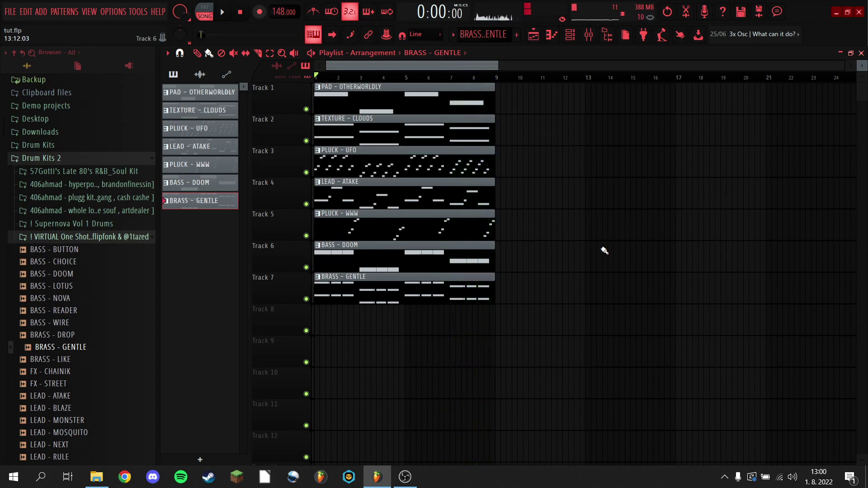
pyautogui.click(588, 36)
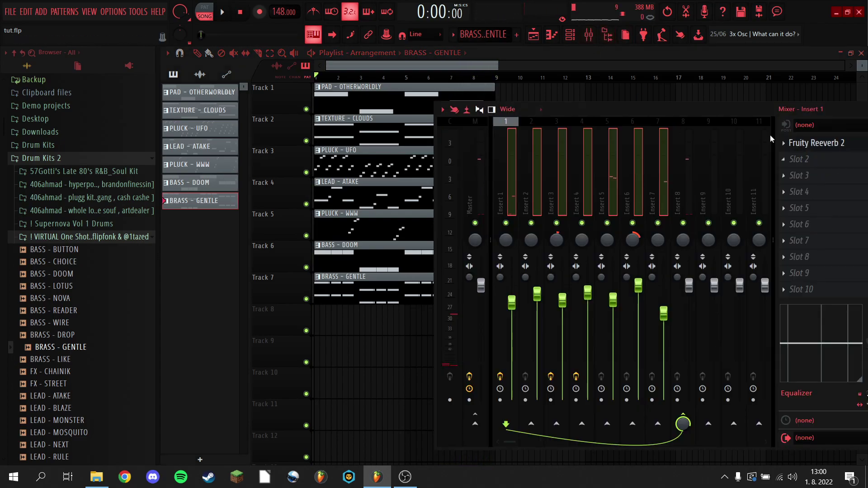
pyautogui.moveTo(747, 116); pyautogui.dragTo(620, 160)
# Load Fruity Parametric EQ 2 in slot 1 of insert 8 and apply a preset that cuts the lows and extreme highs.
pyautogui.click(554, 208)
pyautogui.press('space')
pyautogui.click(673, 188)
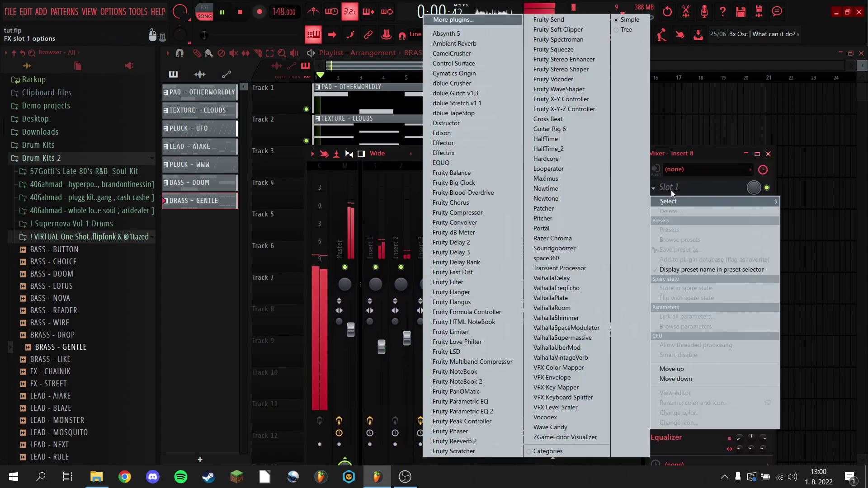
pyautogui.click(482, 413)
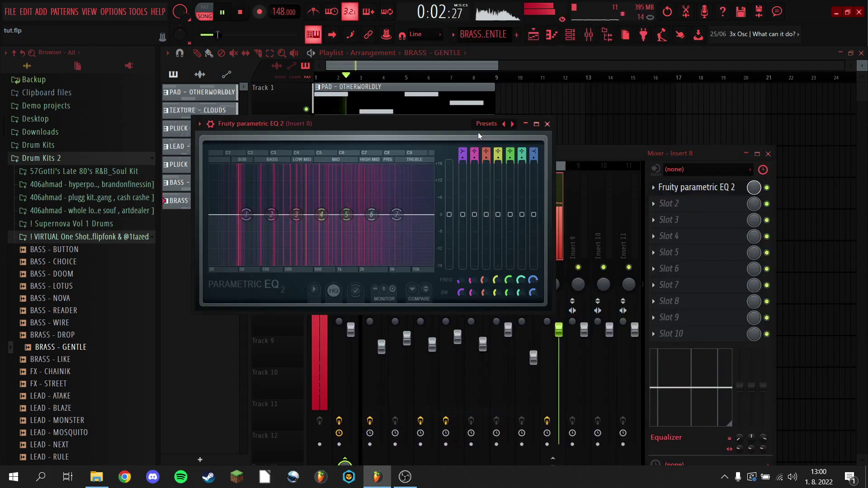
pyautogui.click(487, 125)
pyautogui.click(519, 180)
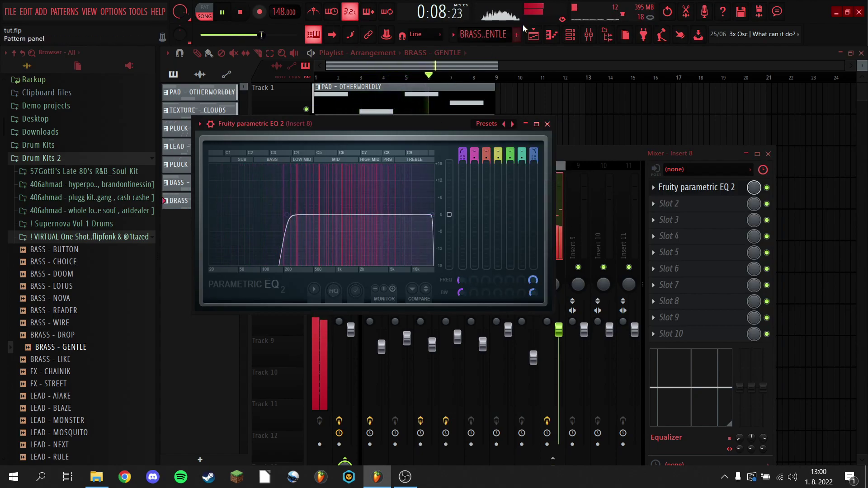
# Show the channel rack and add 808 (ctm) from the Twizzy Stash Kit's 808s folder as a new channel.
pyautogui.click(579, 43)
pyautogui.moveTo(674, 448); pyautogui.dragTo(267, 158)
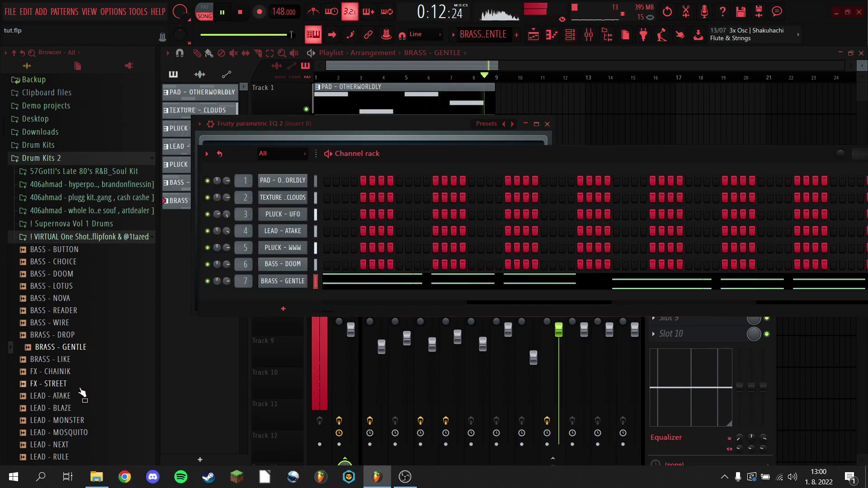
pyautogui.scroll(-20, 80, 318)
pyautogui.click(54, 282)
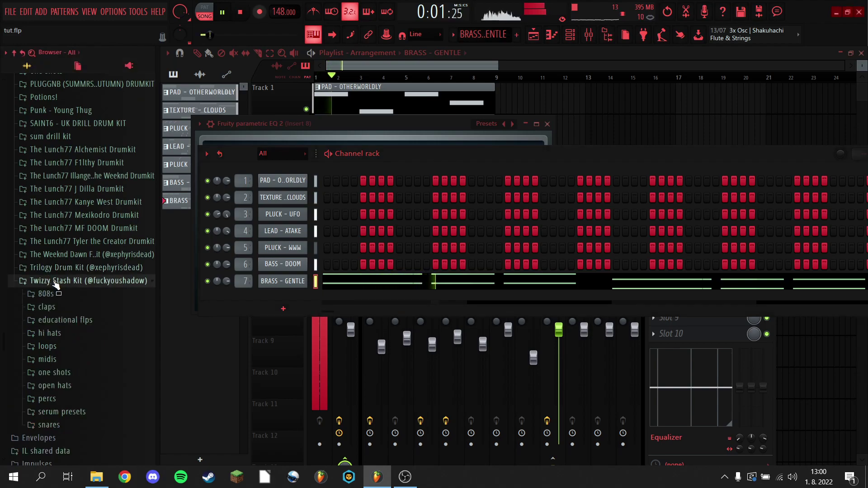
pyautogui.click(47, 295)
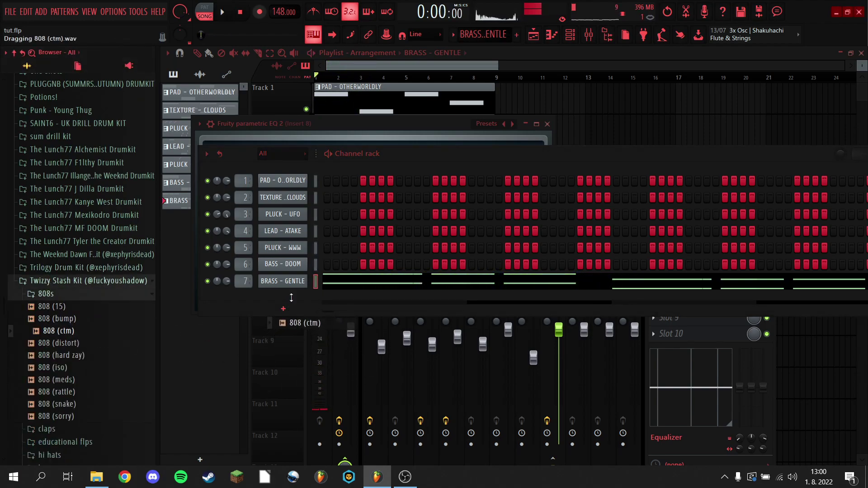
pyautogui.moveTo(291, 297); pyautogui.dragTo(292, 296)
pyautogui.moveTo(440, 156); pyautogui.dragTo(665, 143)
# Enable the 808 (ctm) channel's volume envelope with 0% release time and set its cut group to 1.
pyautogui.click(503, 291)
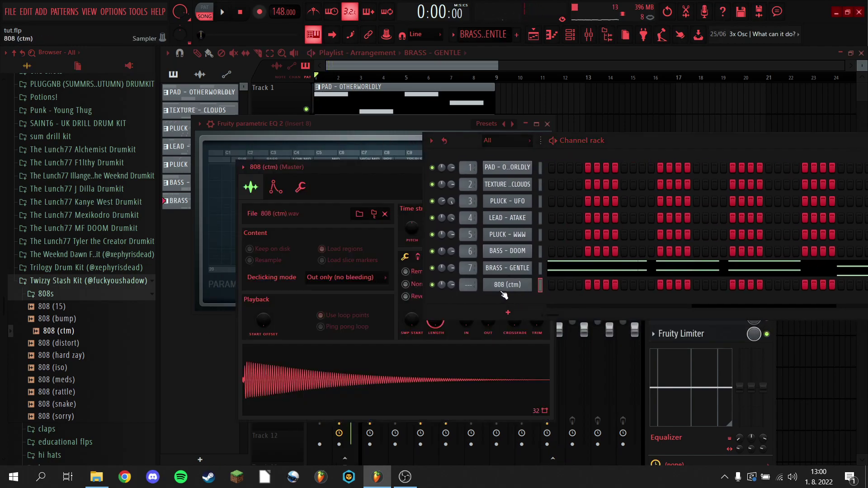
pyautogui.click(277, 187)
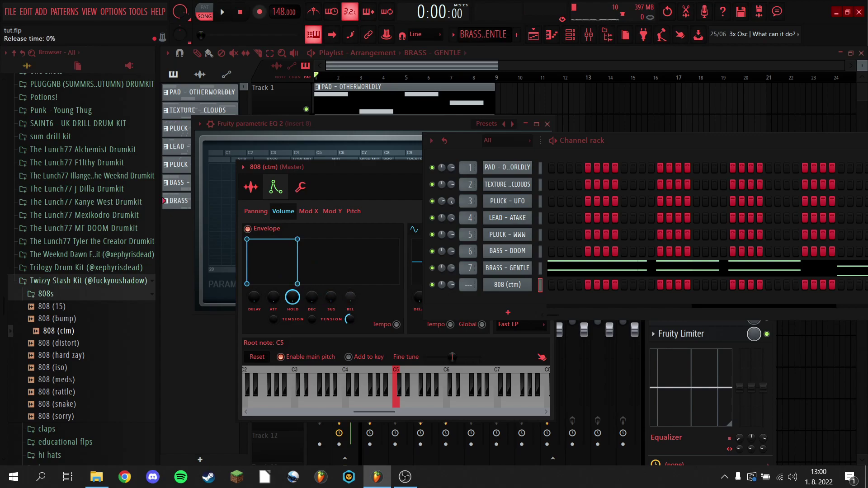
pyautogui.click(301, 187)
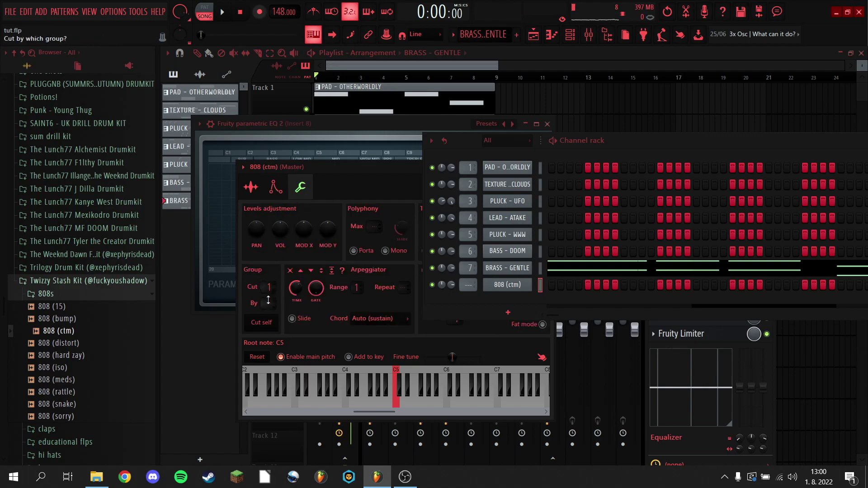
# Draw two consecutive G5 notes in the 808 (ctm) piano roll, 12 and 8 steps long, starting at bar 1.
pyautogui.rightClick(526, 289)
pyautogui.click(538, 284)
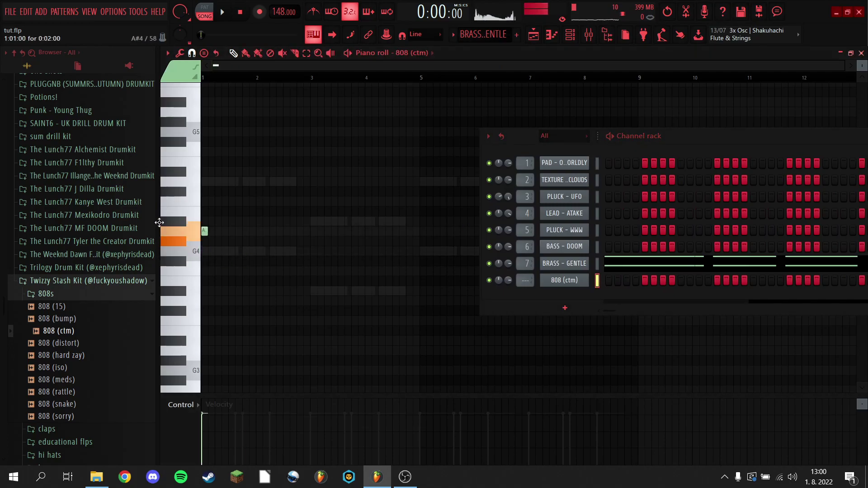
pyautogui.press('space')
pyautogui.press('space')
pyautogui.scroll(4, 294, 78)
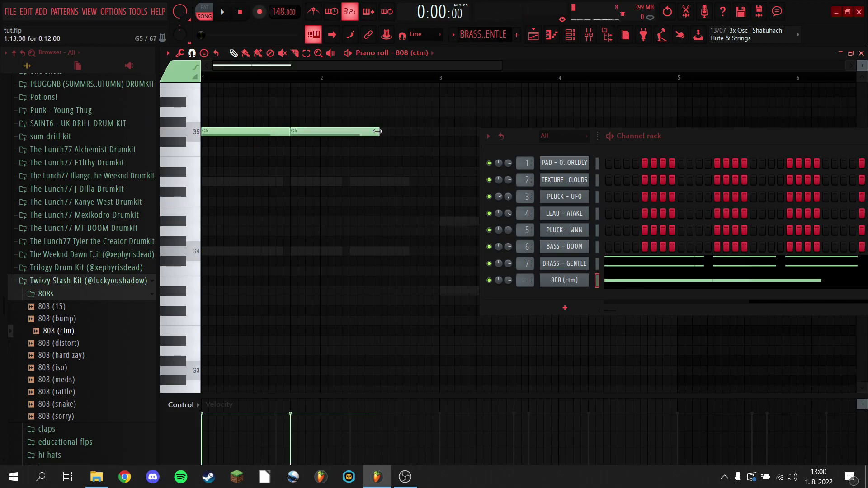
pyautogui.scroll(-4, 357, 80)
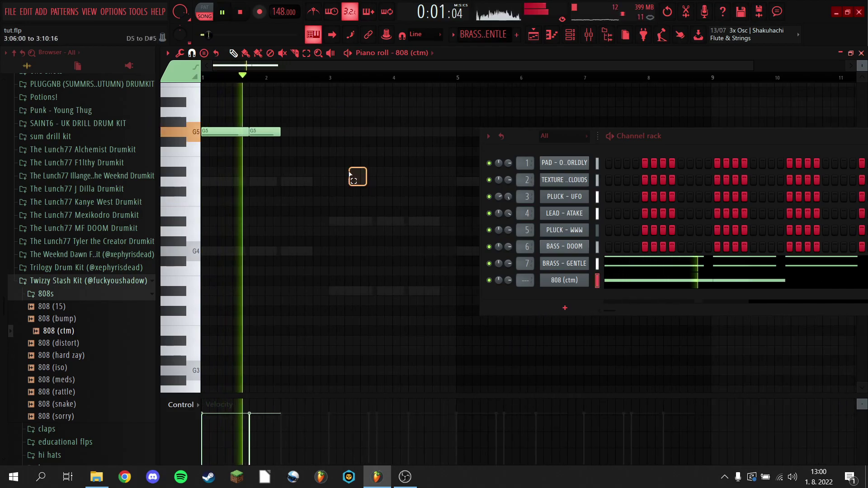
# Raise the two notes' velocity, copy them to D#5 at bar 3, and duplicate all four notes from bar 5.
pyautogui.keyDown('ctrl'); pyautogui.moveTo(364, 181); pyautogui.dragTo(207, 118); pyautogui.keyUp('ctrl')
pyautogui.keyDown('alt'); pyautogui.scroll(5, 240, 129); pyautogui.keyUp('alt')
pyautogui.press('space')
pyautogui.moveTo(265, 130); pyautogui.dragTo(350, 181)
pyautogui.scroll(-1, 407, 199)
pyautogui.hotkey('ctrl', 'a')
pyautogui.hotkey('ctrl', 'b')
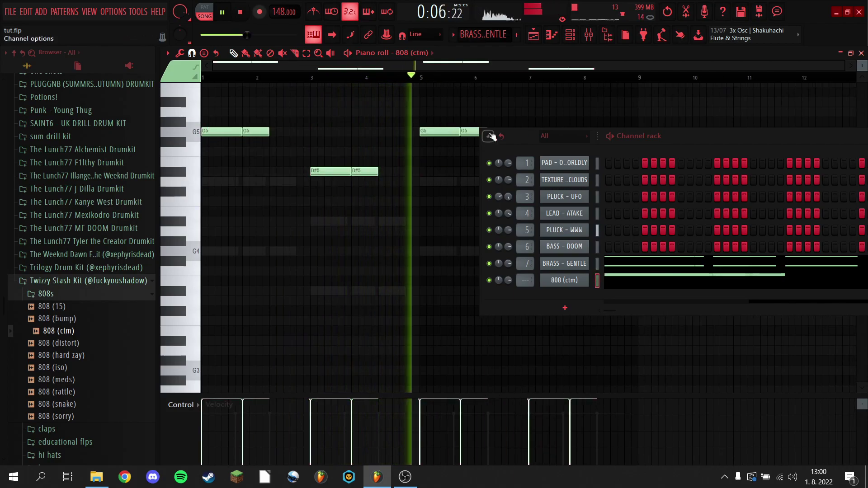
# Move the channel rack clear of the notes and raise the two notes starting at bar 7 to F5.
pyautogui.moveTo(525, 137); pyautogui.dragTo(650, 203)
pyautogui.press('space')
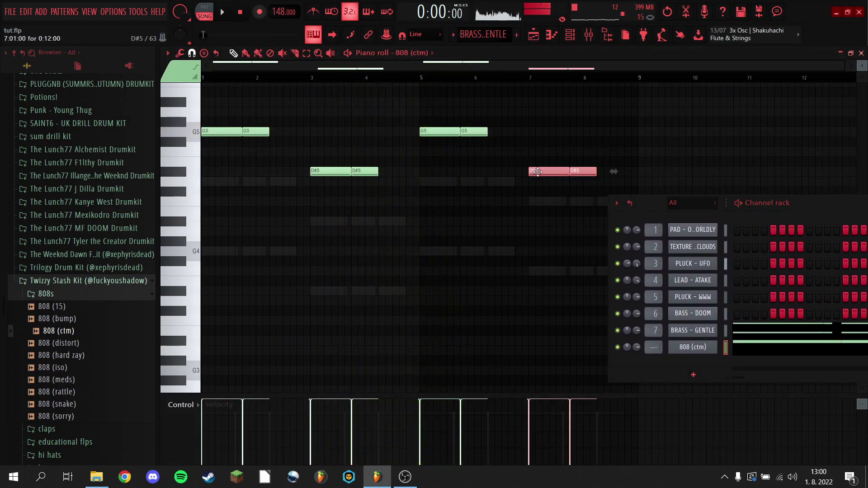
pyautogui.press('space')
# Slice the last two steps off the first G5 note at bar 5 and the first F5 note at bar 7.
pyautogui.scroll(3, 440, 81)
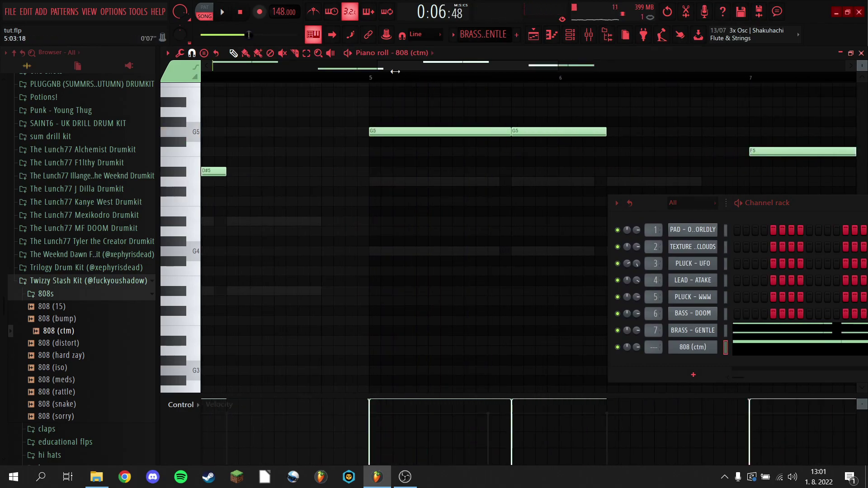
pyautogui.moveTo(489, 152); pyautogui.dragTo(489, 119)
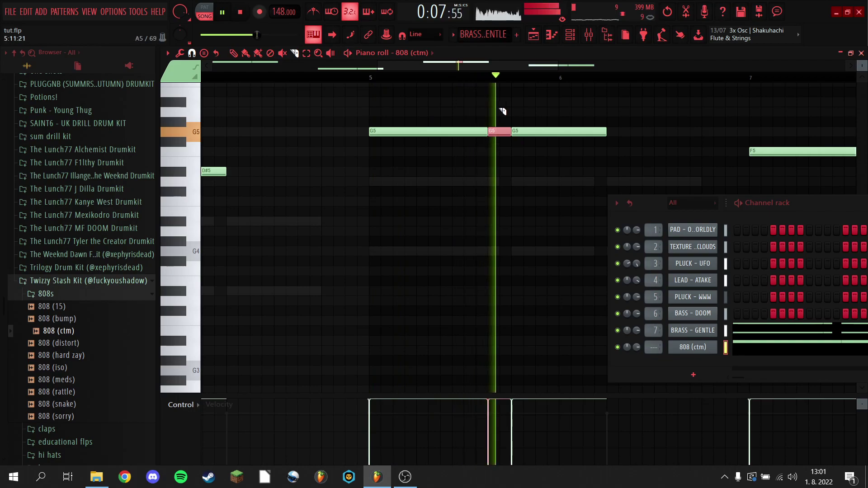
pyautogui.scroll(-1, 495, 82)
pyautogui.scroll(-3, 494, 82)
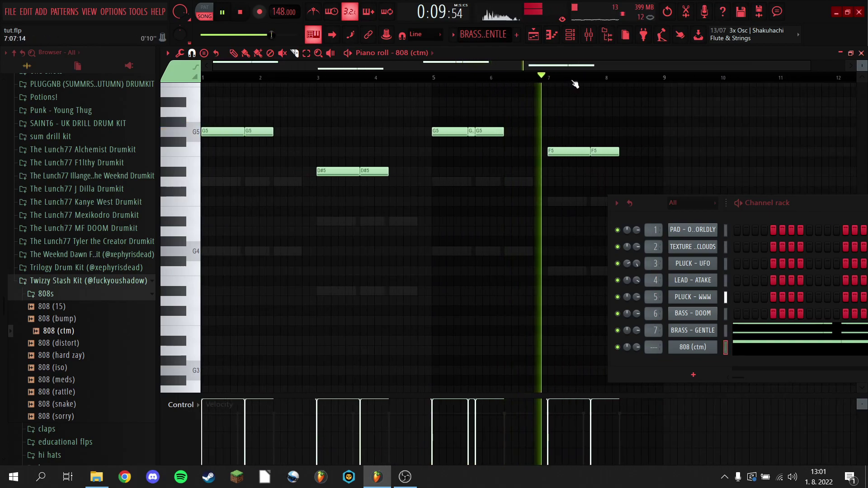
pyautogui.scroll(3, 574, 81)
pyautogui.moveTo(602, 138); pyautogui.dragTo(608, 174)
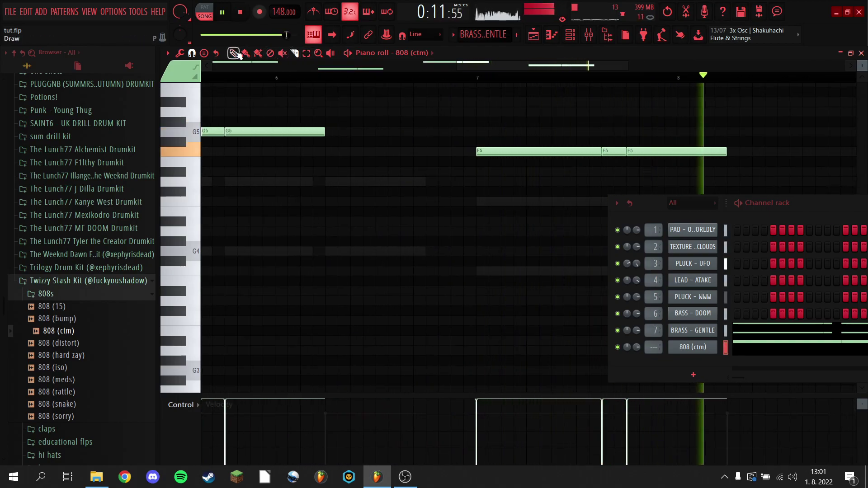
pyautogui.scroll(-4, 302, 81)
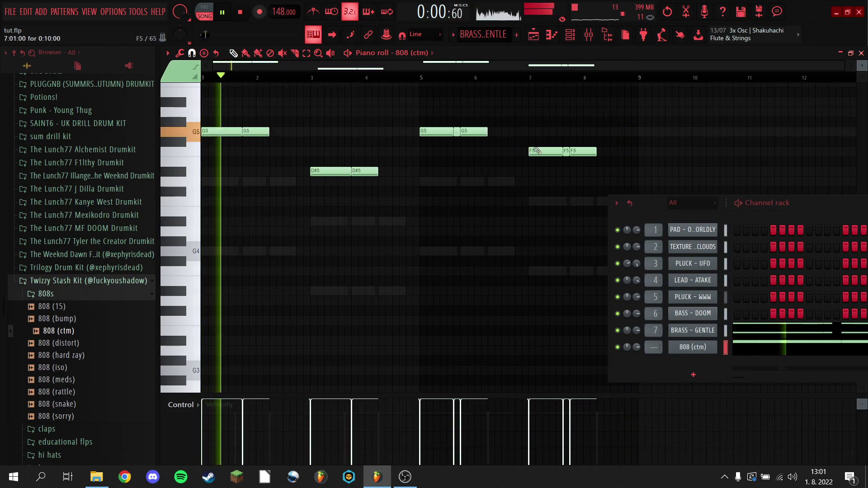
# Preview other 808 samples, add 808 (bump) as a new channel, and enable its volume envelope with 0% release time.
pyautogui.click(48, 355)
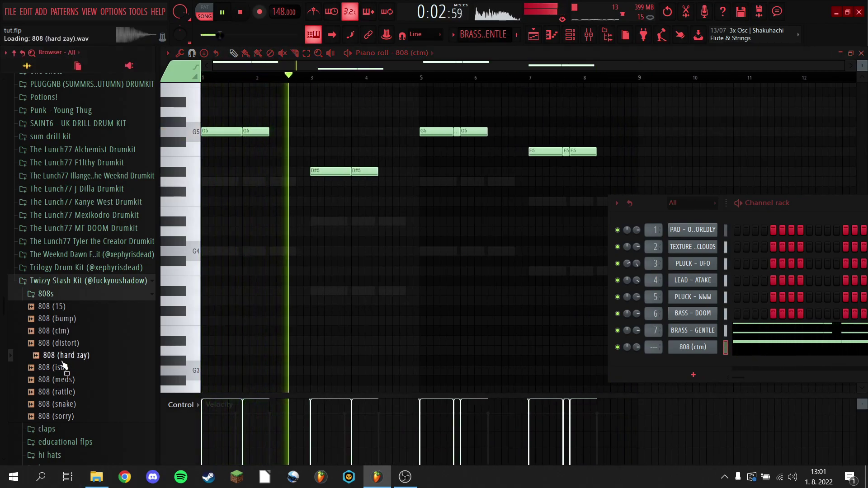
pyautogui.press('space')
pyautogui.click(73, 380)
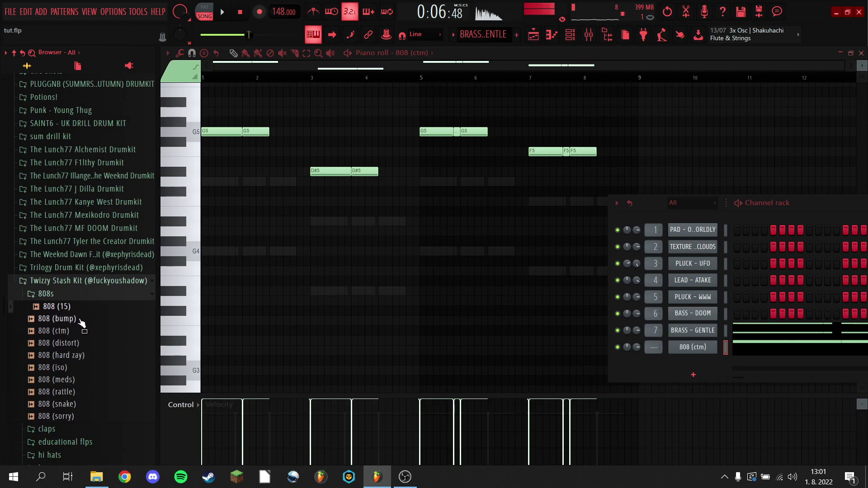
pyautogui.moveTo(704, 361); pyautogui.dragTo(701, 362)
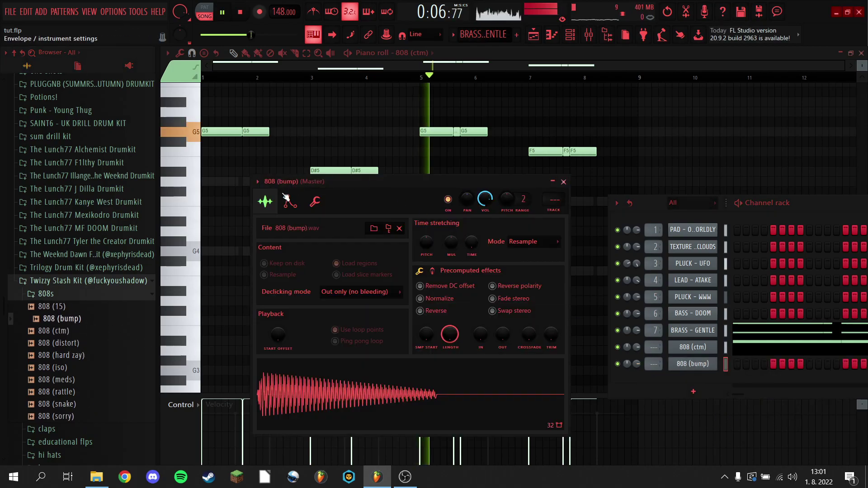
pyautogui.click(287, 201)
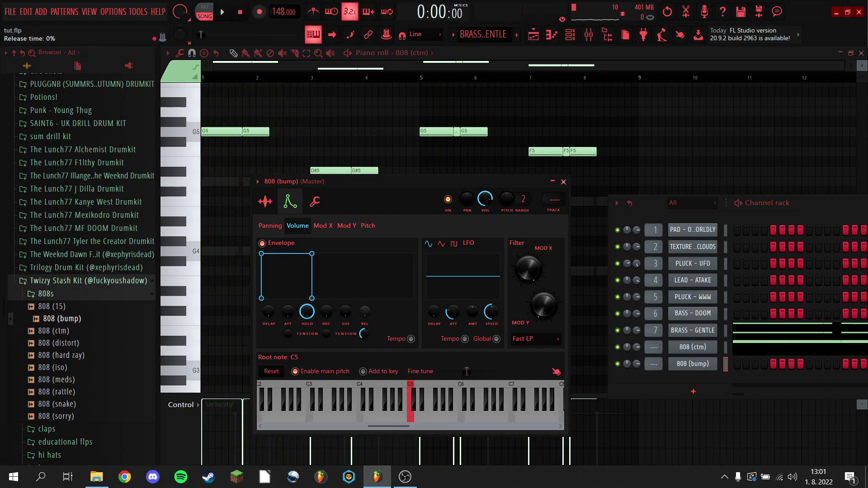
# Draw two consecutive six-step G5 notes in the 808 (bump) piano roll, filling bar 2 from step 5 to its end.
pyautogui.rightClick(702, 367)
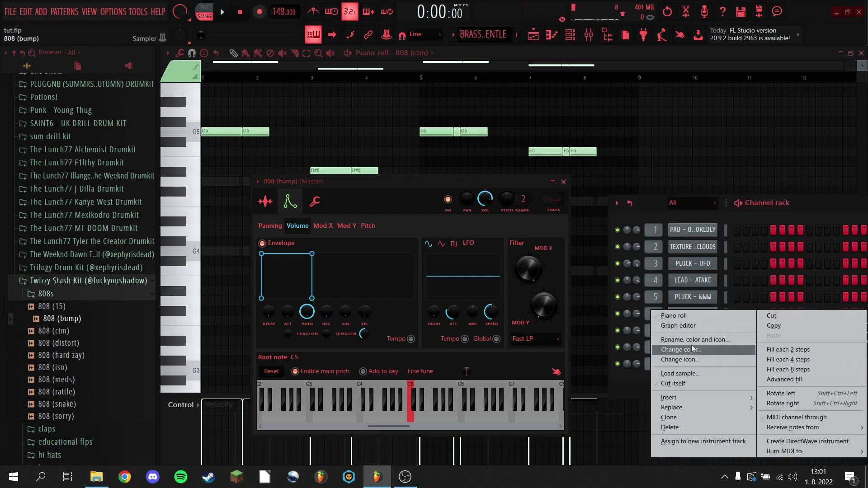
pyautogui.click(677, 317)
pyautogui.press('space')
pyautogui.moveTo(309, 132); pyautogui.dragTo(290, 134)
pyautogui.hotkey('ctrl', 'b')
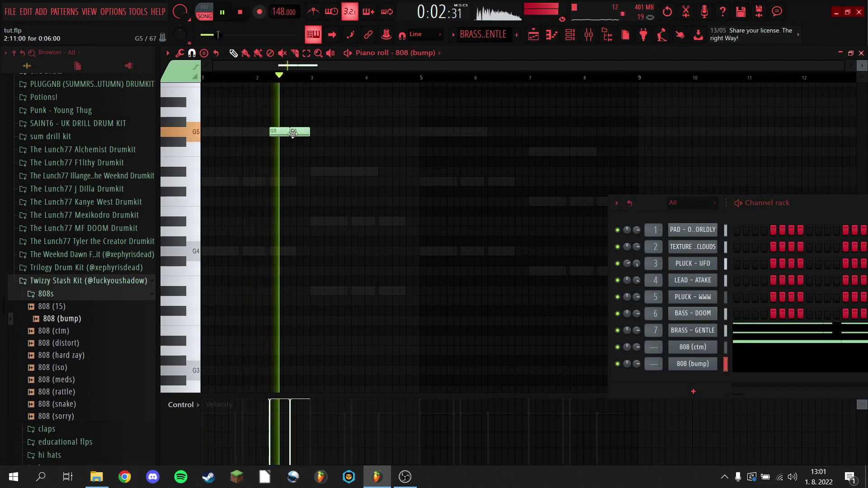
pyautogui.press('space')
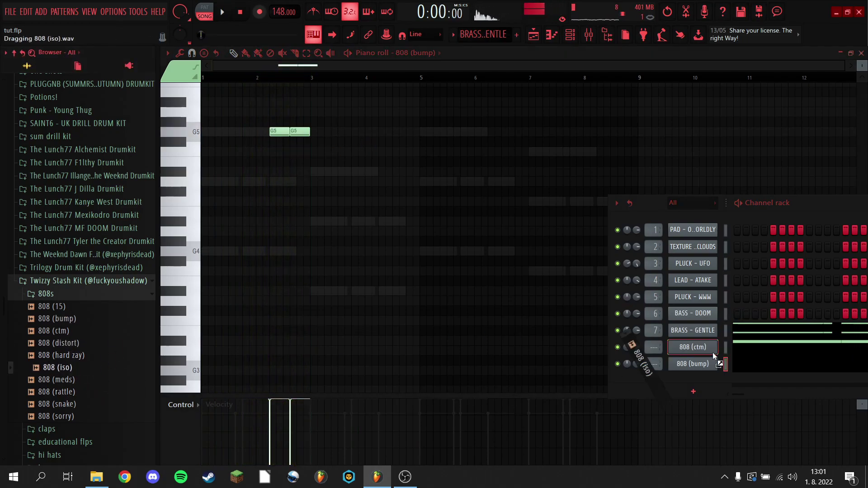
# Replace the 808 (bump) sample with 808 (iso) and copy its two G5 notes to the end of bar 6.
pyautogui.moveTo(704, 367); pyautogui.dragTo(705, 367)
pyautogui.press('space')
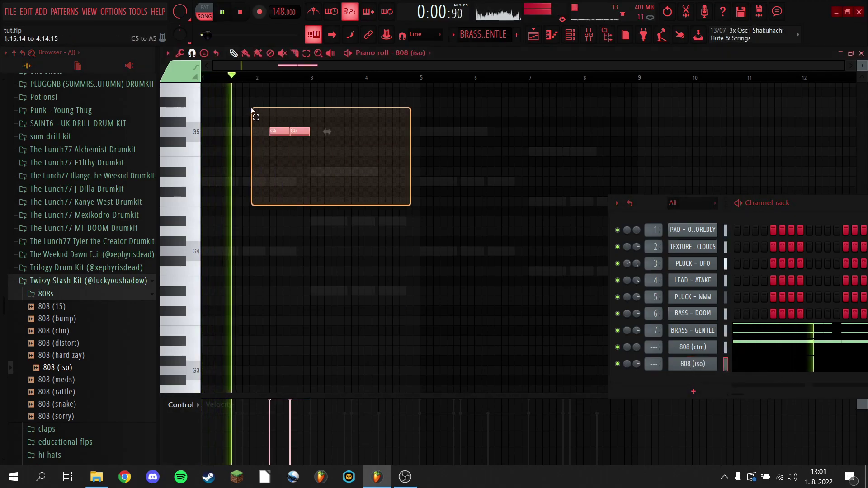
pyautogui.moveTo(280, 132); pyautogui.dragTo(498, 136)
pyautogui.keyDown('ctrl'); pyautogui.click(494, 116); pyautogui.keyUp('ctrl')
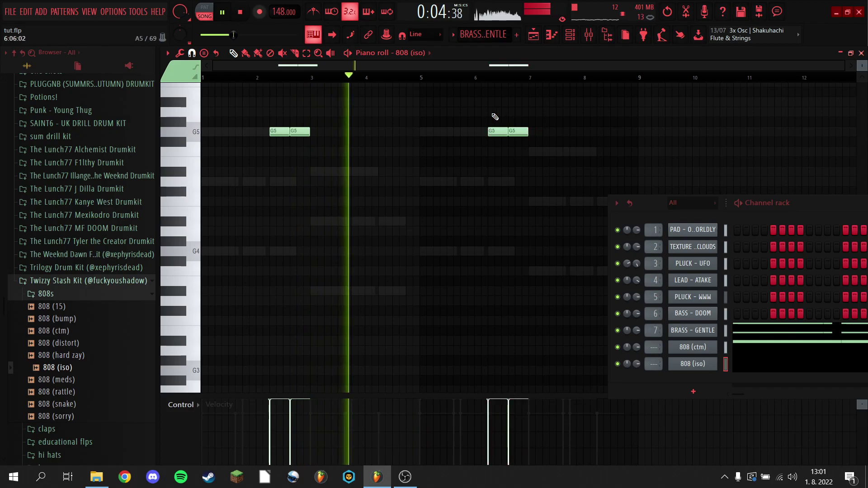
pyautogui.press('space')
# Add the 808 (distort) sample as a new channel at the end of the channel rack.
pyautogui.click(72, 347)
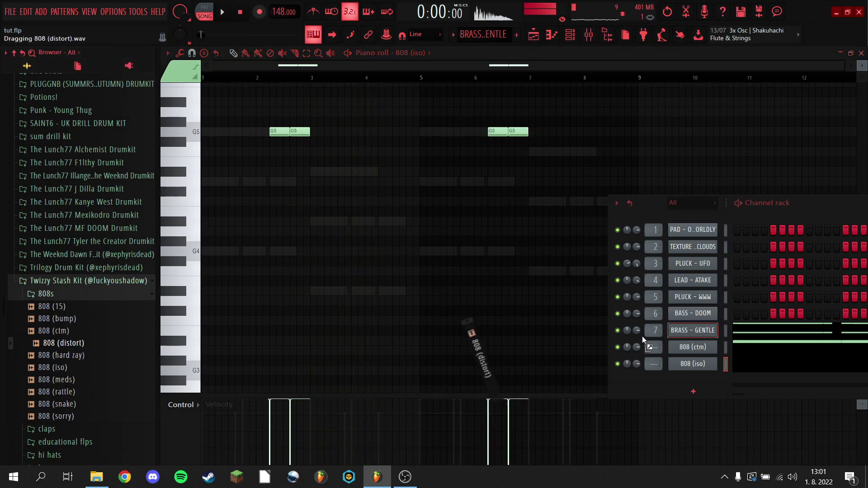
pyautogui.moveTo(712, 378); pyautogui.dragTo(709, 378)
pyautogui.rightClick(653, 379)
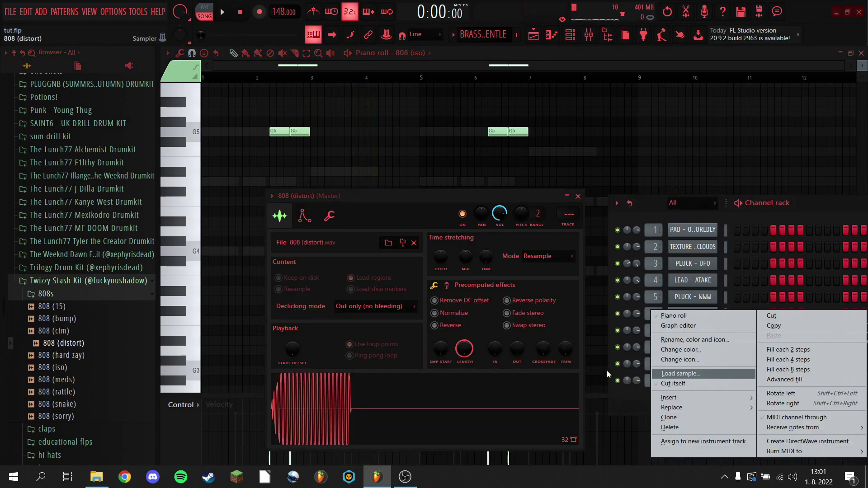
# Enable the volume envelope on 808 (distort) and assign cut group 1 to both 808 (distort) and 808 (iso).
pyautogui.click(312, 219)
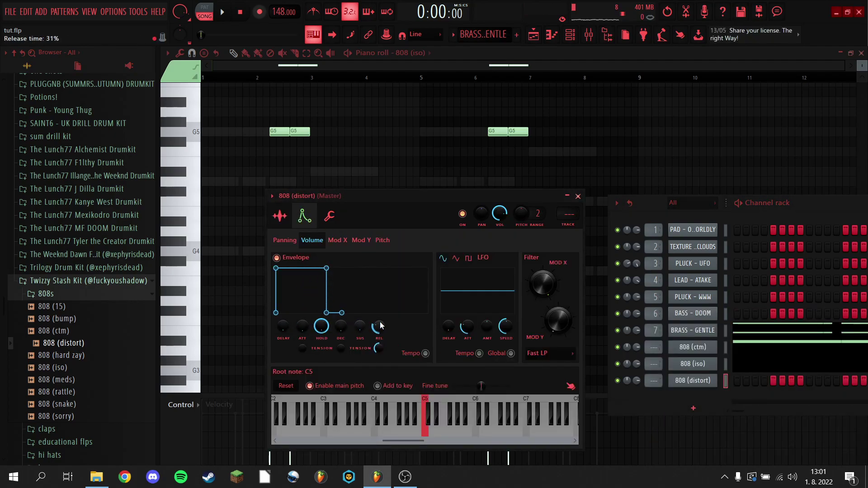
pyautogui.click(329, 216)
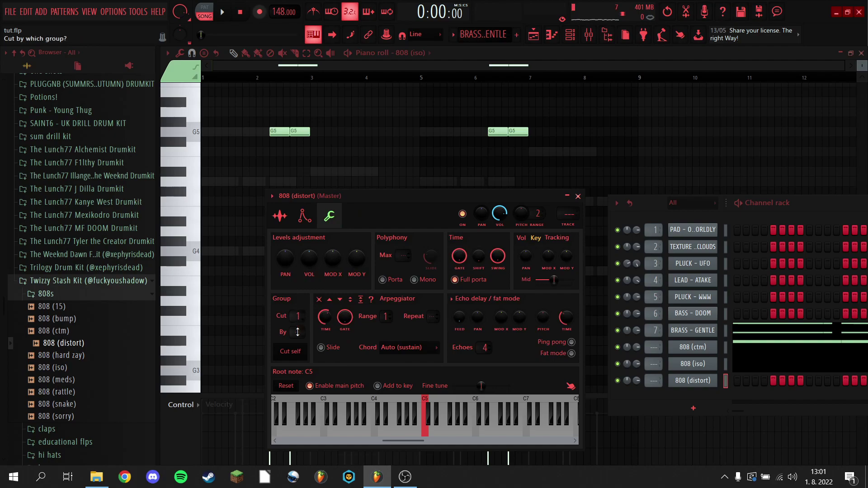
pyautogui.click(690, 367)
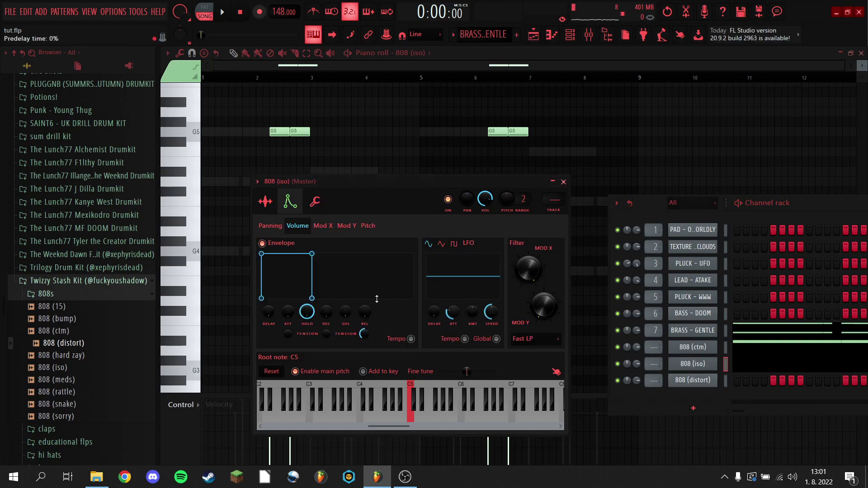
pyautogui.click(307, 203)
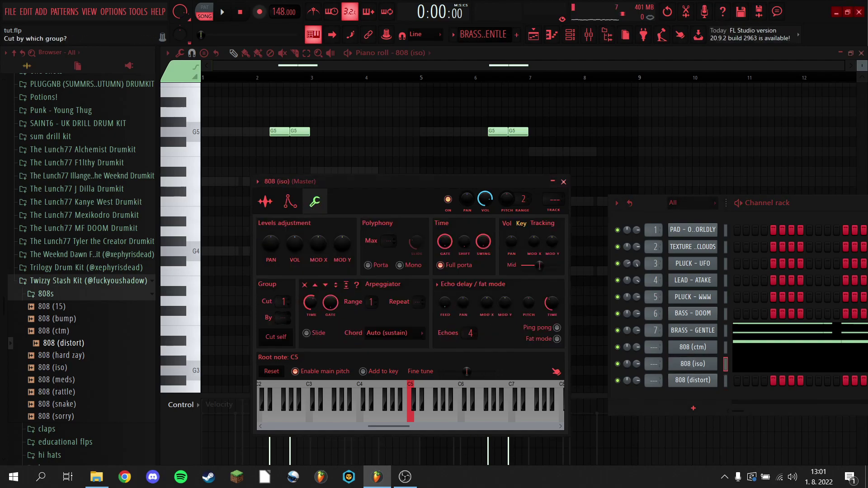
# Draw two six-step D#5 notes at the end of bar 4 for 808 (distort) and copy them to F5 at the end of bar 8.
pyautogui.rightClick(692, 380)
pyautogui.click(657, 313)
pyautogui.click(388, 171)
pyautogui.click(401, 171)
pyautogui.moveTo(446, 168); pyautogui.dragTo(608, 149)
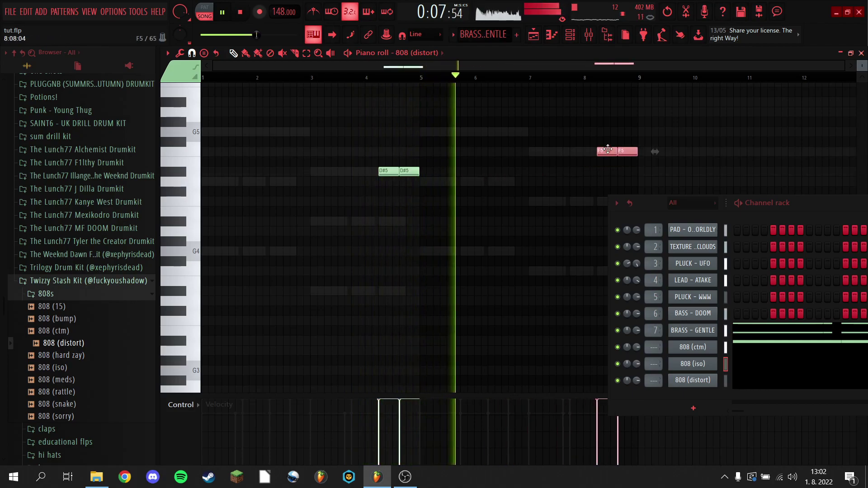
pyautogui.keyDown('ctrl'); pyautogui.click(608, 129); pyautogui.keyUp('ctrl')
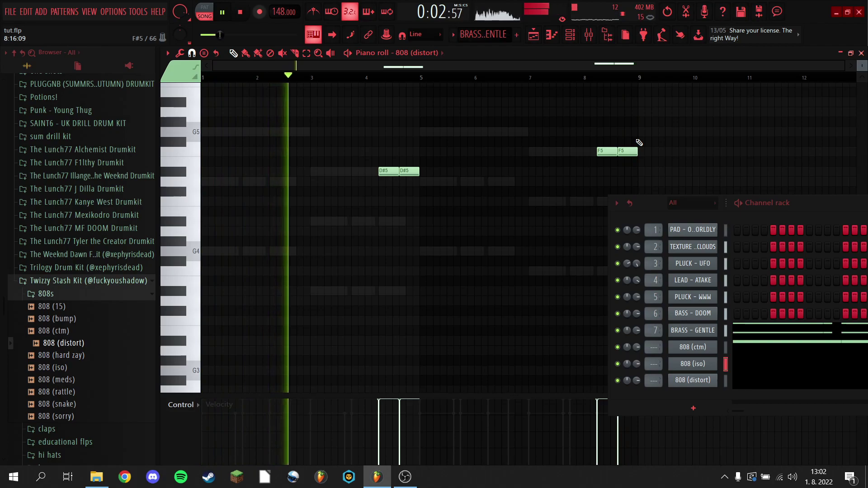
# Replace the 808 (distort) sample with 808 (sorry) and route the three 808 channels to mixer inserts 9, 10 and 11.
pyautogui.press('space')
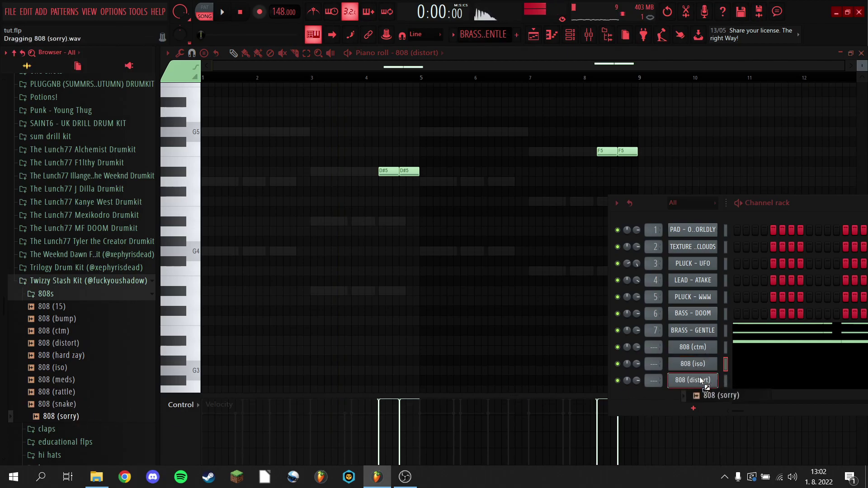
pyautogui.moveTo(702, 380); pyautogui.dragTo(702, 380)
pyautogui.press('space')
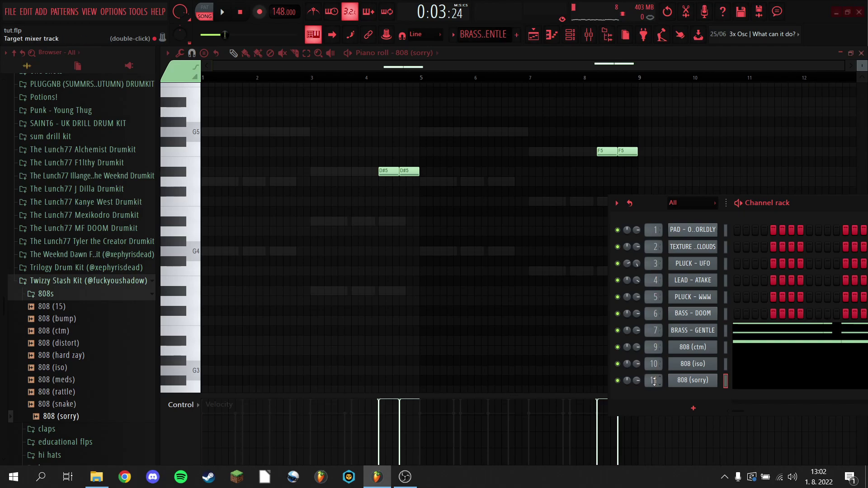
# Play the song with only the 808 mixer inserts 9, 10 and 11 soloed and both mixer and channel rack arranged.
pyautogui.click(593, 38)
pyautogui.press('space')
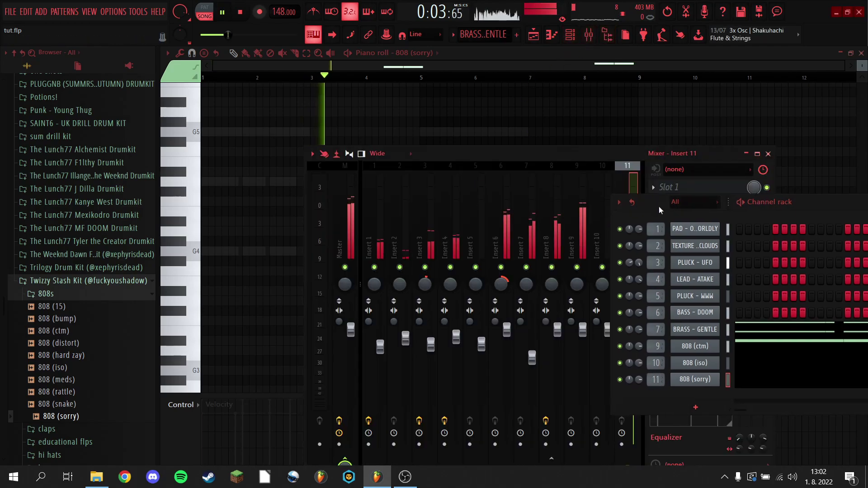
pyautogui.moveTo(657, 207); pyautogui.dragTo(853, 207)
pyautogui.rightClick(577, 268)
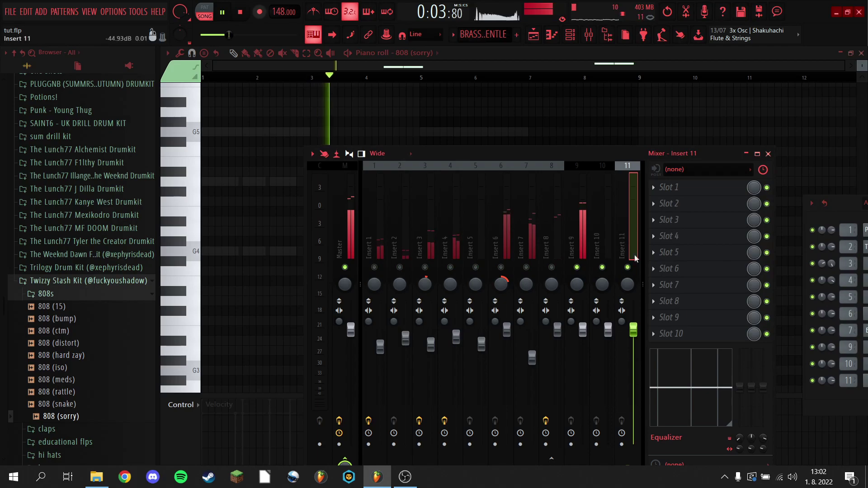
pyautogui.moveTo(622, 156); pyautogui.dragTo(571, 101)
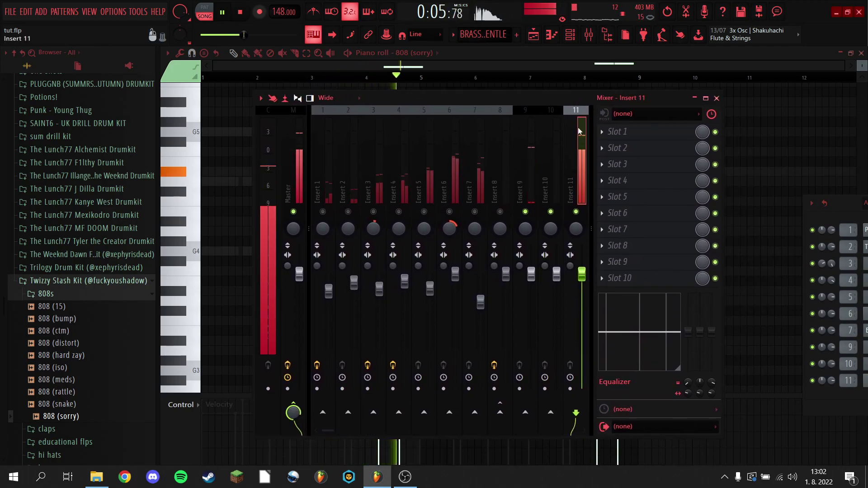
# Add a Fruity Limiter to the first effect slot of mixer insert 9.
pyautogui.click(530, 139)
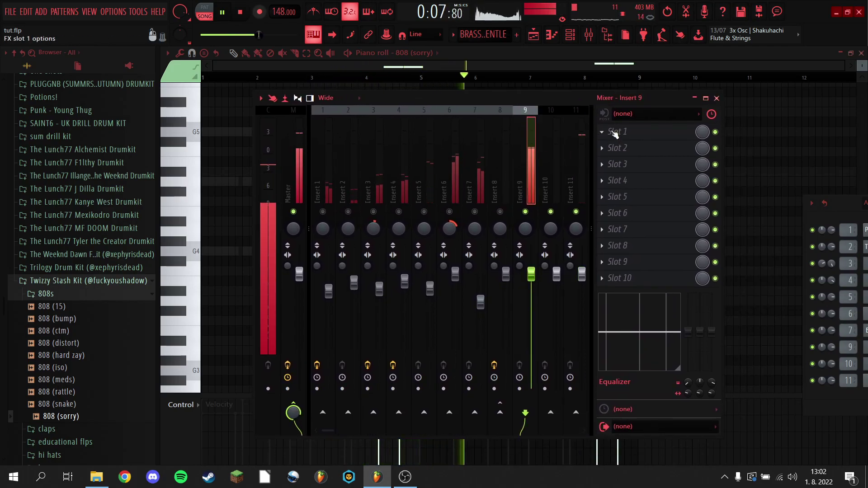
pyautogui.click(604, 132)
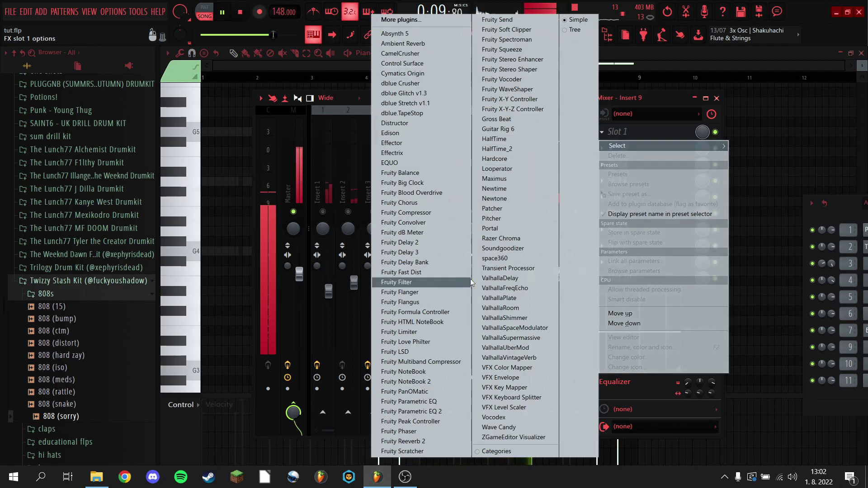
pyautogui.click(421, 331)
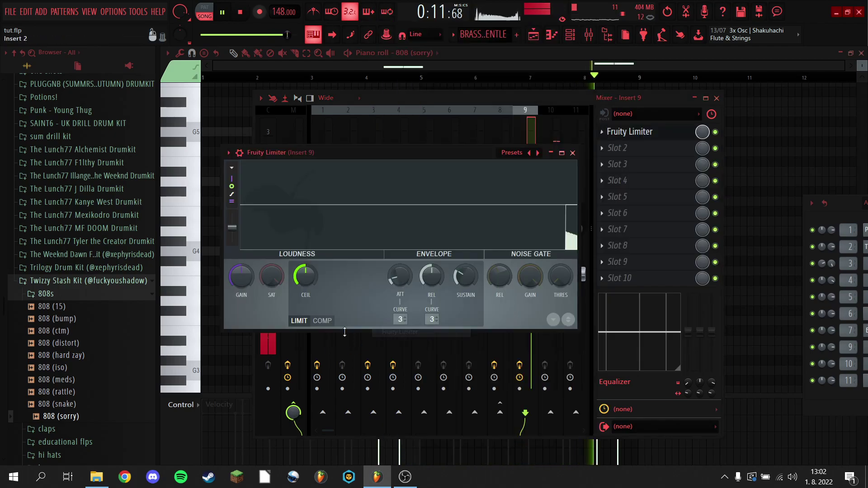
# Configure insert 9's Fruity Limiter as a compressor with a lowered threshold, raised knee and about 4.7:1 ratio, and adjust its gain.
pyautogui.moveTo(305, 276); pyautogui.dragTo(305, 316)
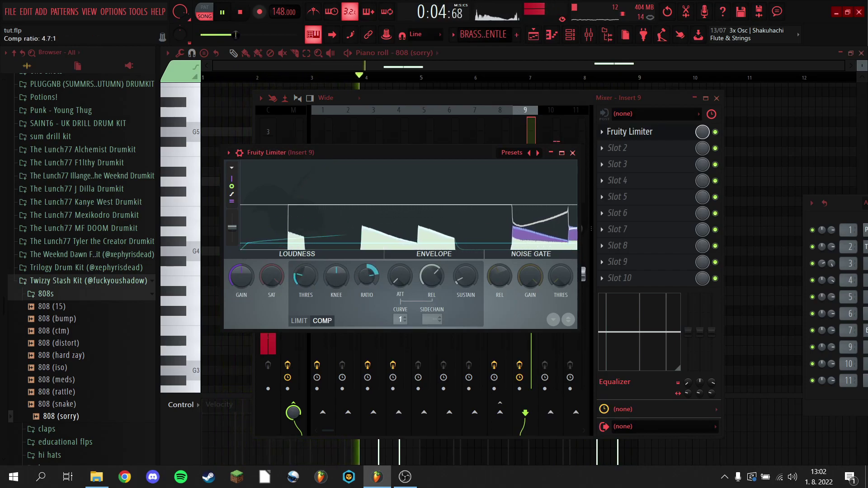
pyautogui.moveTo(350, 283); pyautogui.dragTo(350, 260)
pyautogui.moveTo(347, 156); pyautogui.dragTo(530, 180)
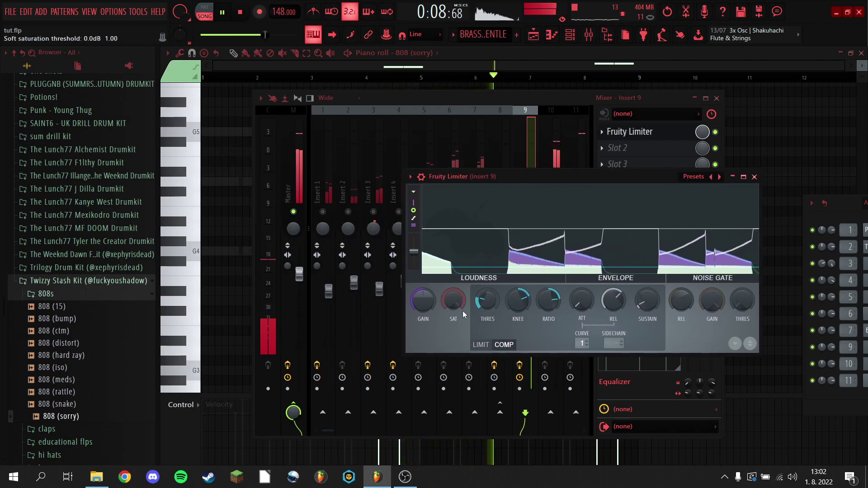
pyautogui.moveTo(276, 35); pyautogui.dragTo(291, 35)
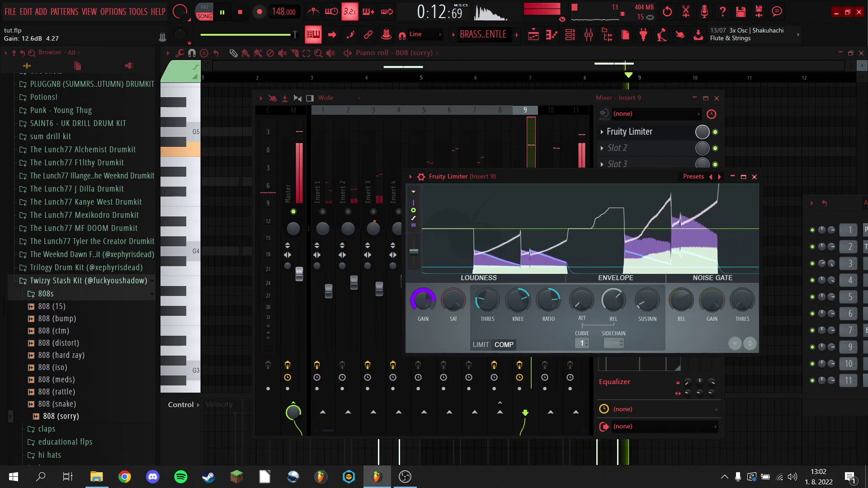
pyautogui.click(754, 177)
# Copy insert 9's Fruity Limiter with its compressor settings to insert 10 and adjust the gain there.
pyautogui.click(552, 170)
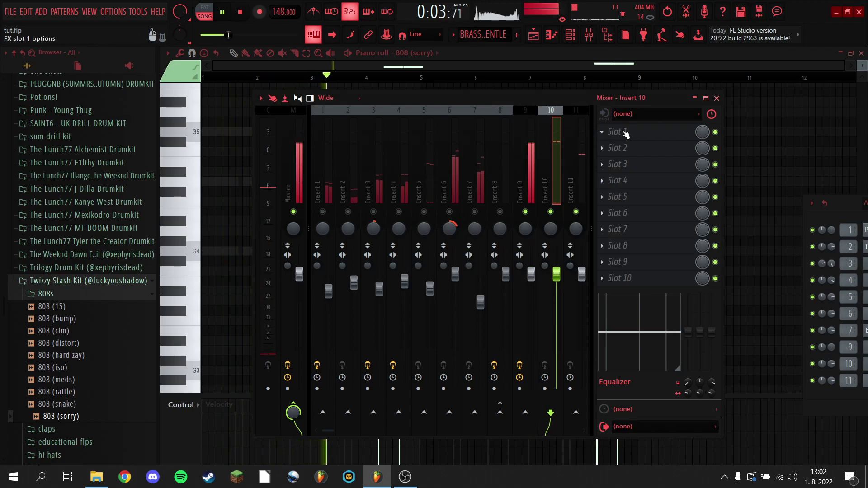
pyautogui.click(533, 174)
pyautogui.click(626, 133)
pyautogui.moveTo(626, 195); pyautogui.dragTo(551, 165)
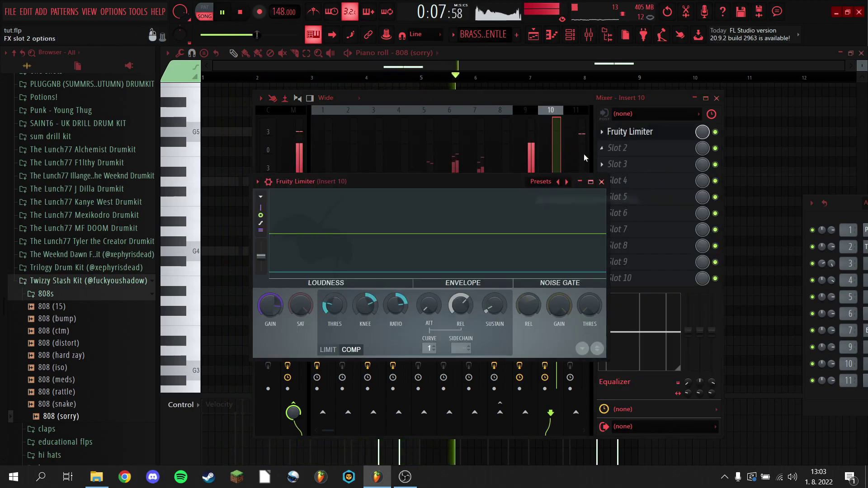
pyautogui.moveTo(393, 185); pyautogui.dragTo(542, 195)
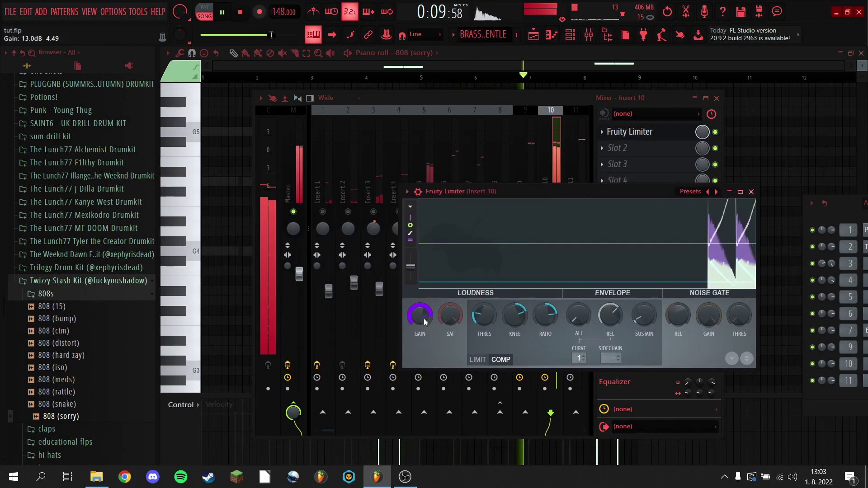
pyautogui.moveTo(425, 318); pyautogui.dragTo(425, 316)
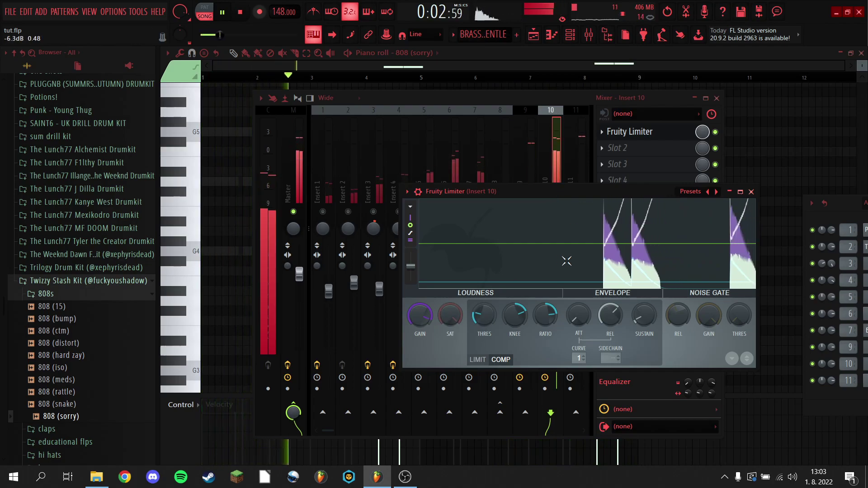
# Copy the Fruity Limiter from insert 10 to insert 11 and raise its gain to about 14.9 dB.
pyautogui.click(582, 149)
pyautogui.click(555, 142)
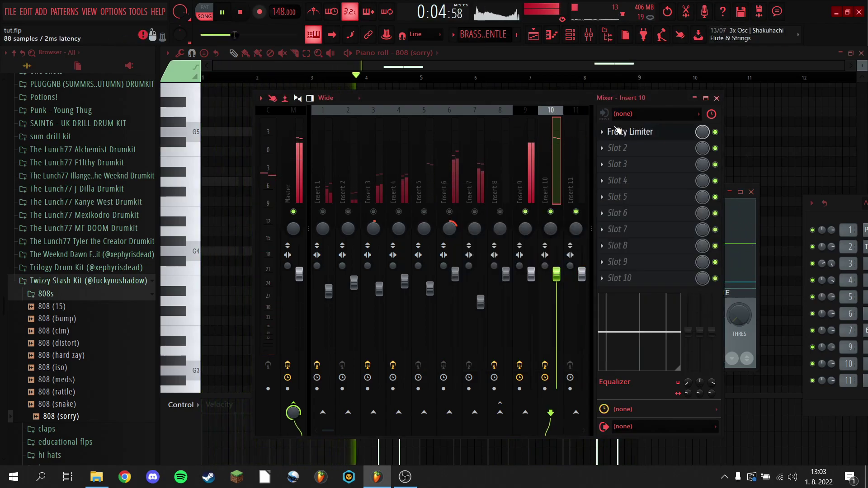
pyautogui.click(602, 132)
pyautogui.moveTo(627, 193); pyautogui.dragTo(577, 177)
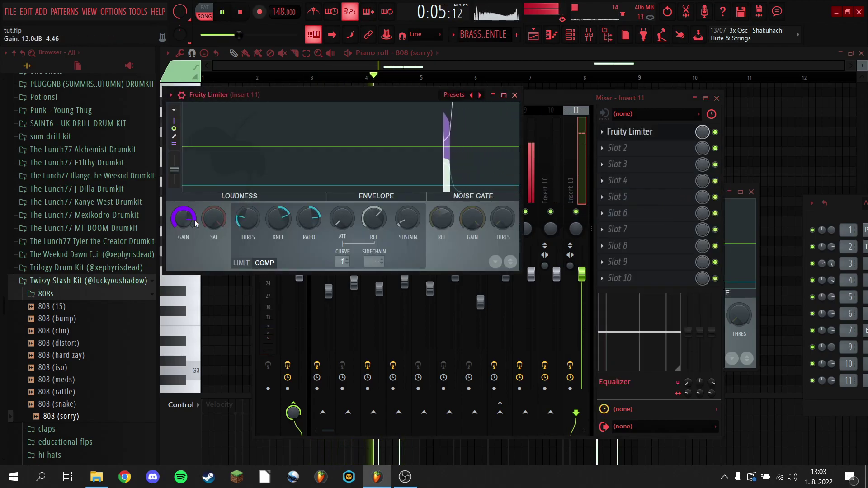
pyautogui.moveTo(323, 97); pyautogui.dragTo(433, 265)
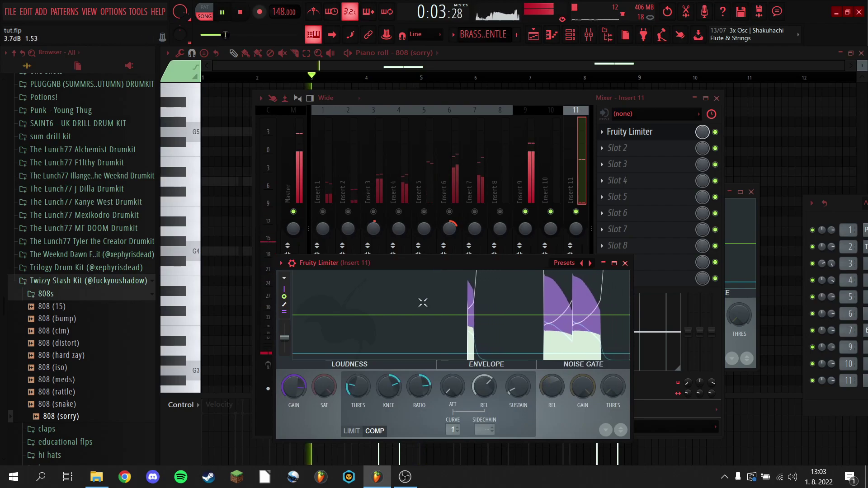
pyautogui.moveTo(294, 387)
pyautogui.mouseDown()
pyautogui.moveTo(294, 362)
pyautogui.moveTo(294, 384)
pyautogui.mouseUp()
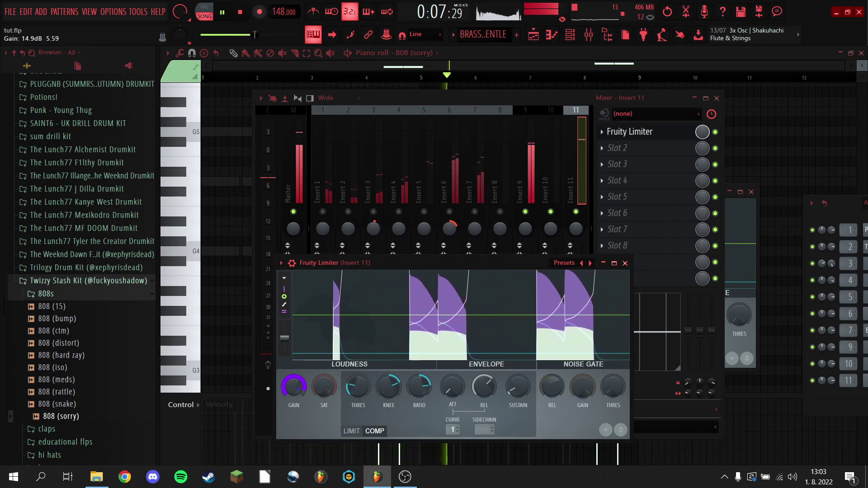
# Re-enable all muted mixer inserts and play the full mix with the melody and 808s together.
pyautogui.press('space')
pyautogui.click(471, 204)
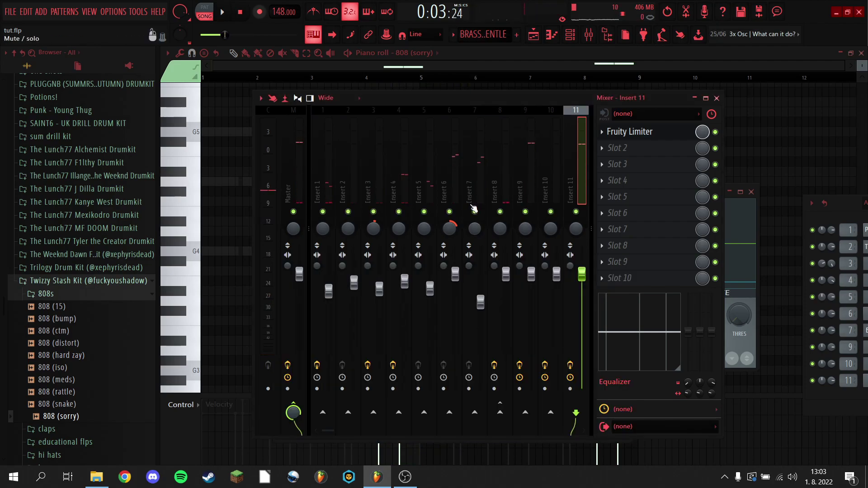
pyautogui.press('space')
pyautogui.click(838, 209)
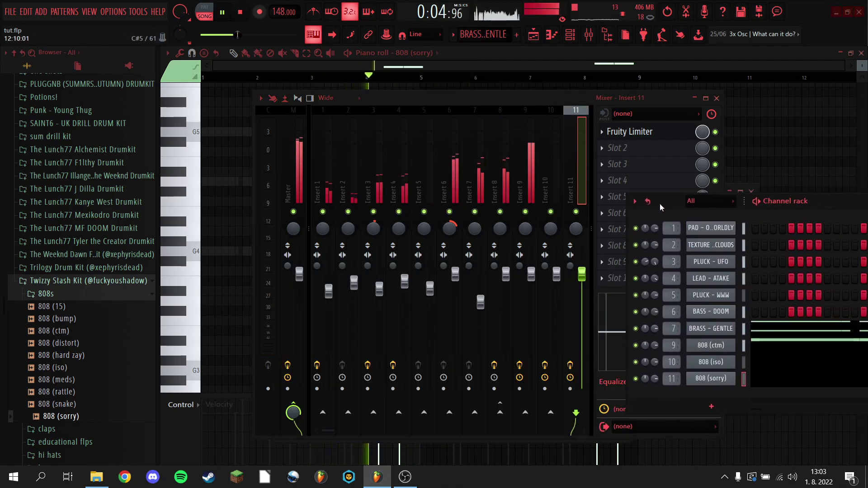
pyautogui.press('space')
pyautogui.press('space')
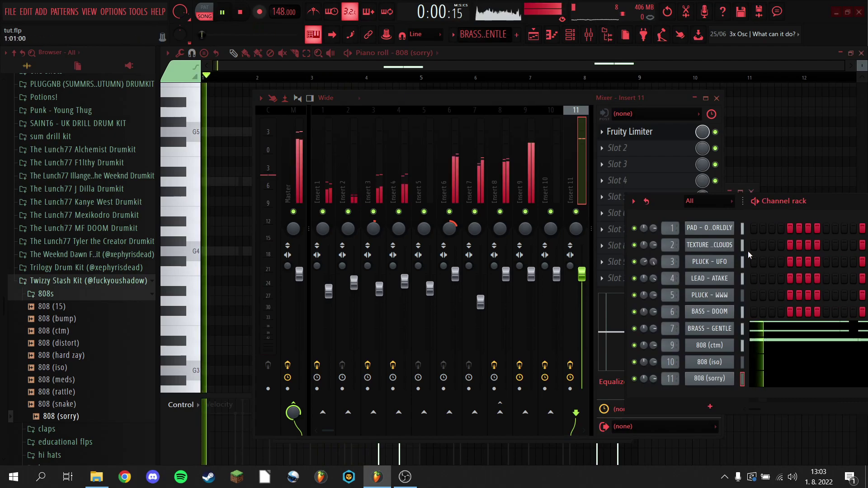
# Open the claps folder of the Twizzy Stash Kit in the sample browser.
pyautogui.moveTo(673, 202); pyautogui.dragTo(314, 167)
pyautogui.scroll(-4, 103, 315)
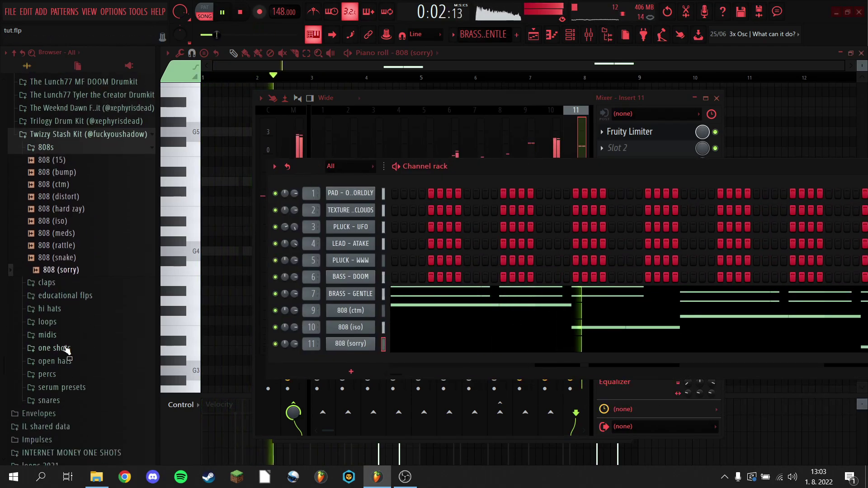
pyautogui.click(50, 283)
# Boost the high shelf of insert 10's built-in equalizer to about 7.6 dB.
pyautogui.moveTo(298, 170); pyautogui.dragTo(501, 423)
pyautogui.click(553, 161)
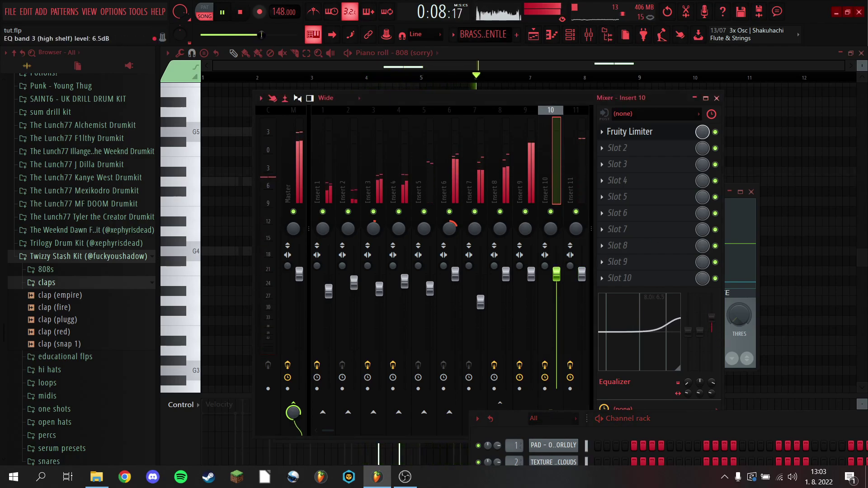
pyautogui.moveTo(711, 318); pyautogui.dragTo(712, 319)
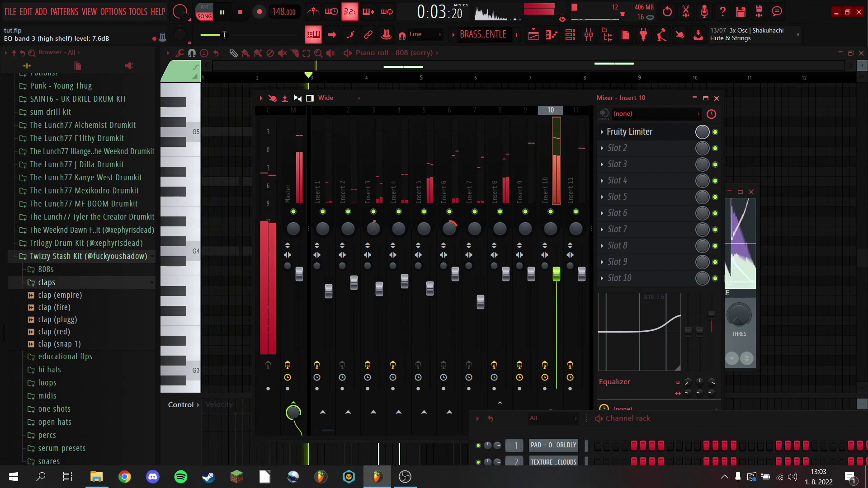
# Add clap (fire) as a new channel with hits on step 9 of bars 1 and 2, and swap its sample for clap (empire).
pyautogui.moveTo(721, 418); pyautogui.dragTo(481, 118)
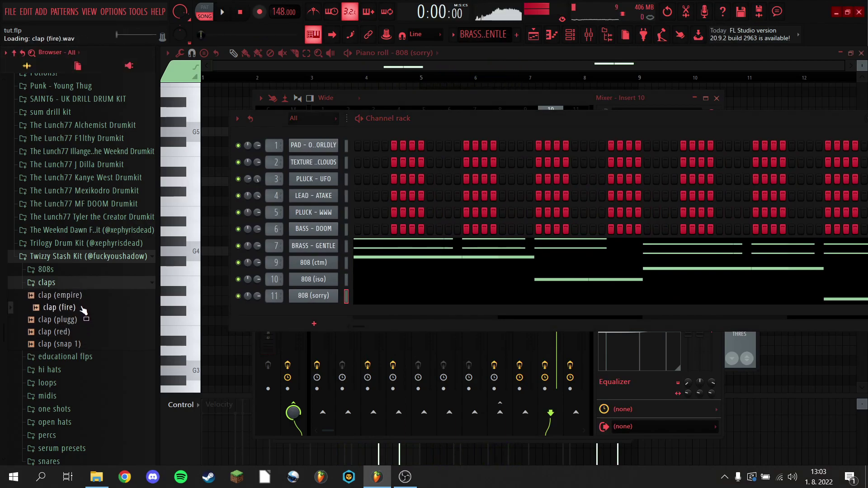
pyautogui.moveTo(348, 313); pyautogui.dragTo(433, 324)
pyautogui.press('space')
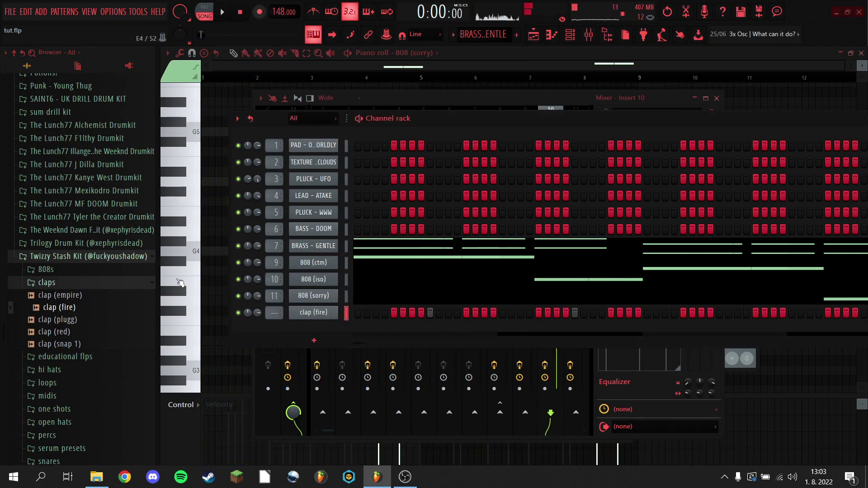
pyautogui.moveTo(324, 312); pyautogui.dragTo(324, 313)
pyautogui.press('space')
# Copy the clap notes in the piano roll so a hit falls mid-bar in each of the eight bars.
pyautogui.rightClick(327, 313)
pyautogui.click(357, 312)
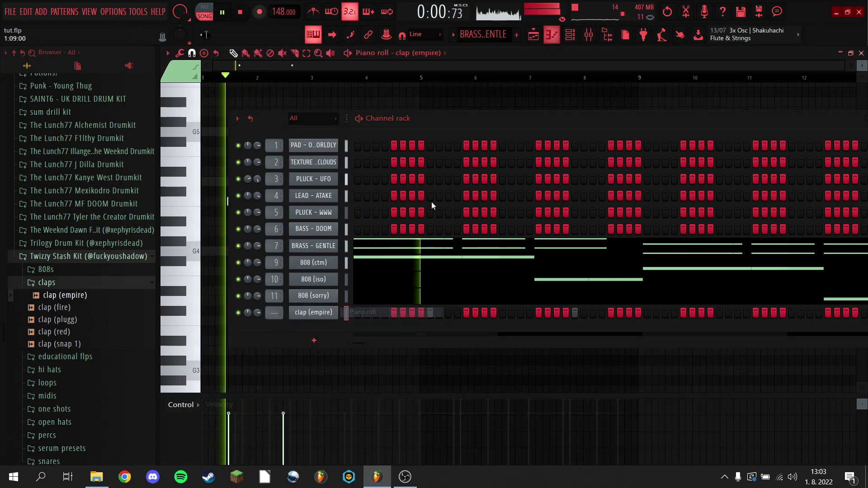
pyautogui.moveTo(397, 135); pyautogui.dragTo(605, 155)
pyautogui.moveTo(357, 189)
pyautogui.mouseDown()
pyautogui.moveTo(205, 198)
pyautogui.moveTo(200, 210)
pyautogui.moveTo(338, 200)
pyautogui.mouseUp()
pyautogui.moveTo(420, 195)
pyautogui.mouseDown()
pyautogui.moveTo(207, 214)
pyautogui.moveTo(299, 199)
pyautogui.moveTo(450, 195)
pyautogui.mouseUp()
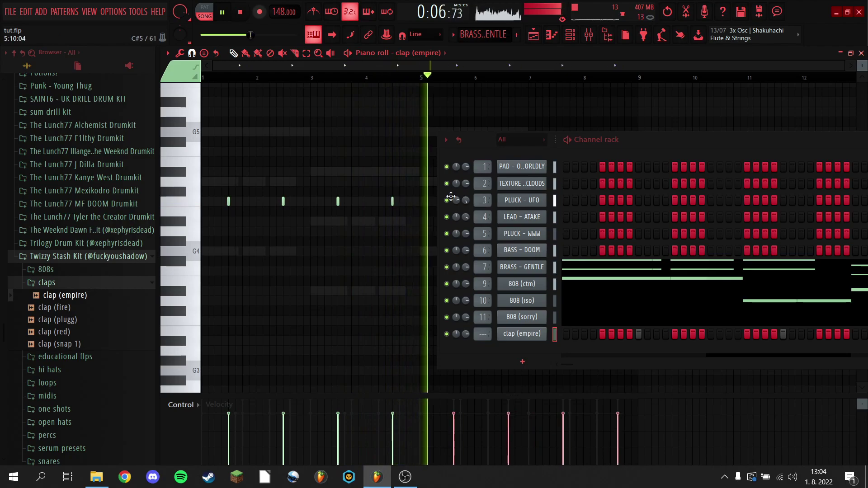
pyautogui.moveTo(481, 151); pyautogui.dragTo(533, 317)
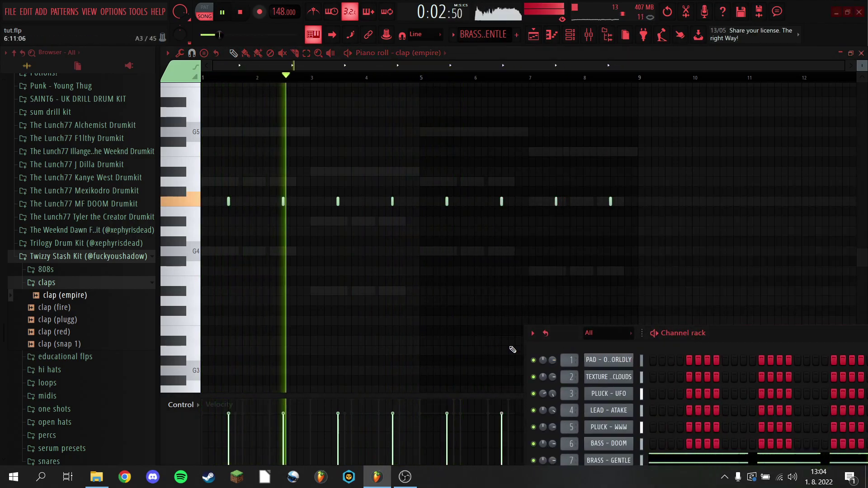
# Replace the clap (empire) sample with clap (fire) and route the channel to mixer insert 12.
pyautogui.moveTo(568, 330); pyautogui.dragTo(308, 110)
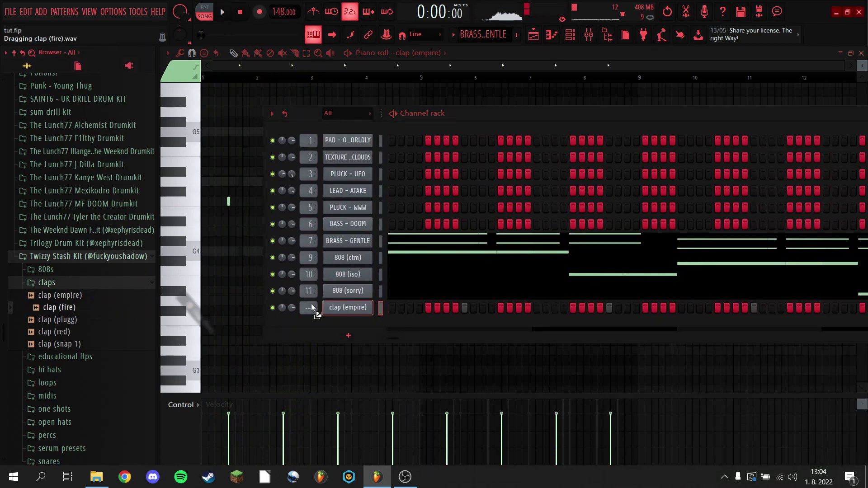
pyautogui.moveTo(333, 306); pyautogui.dragTo(335, 307)
pyautogui.press('space')
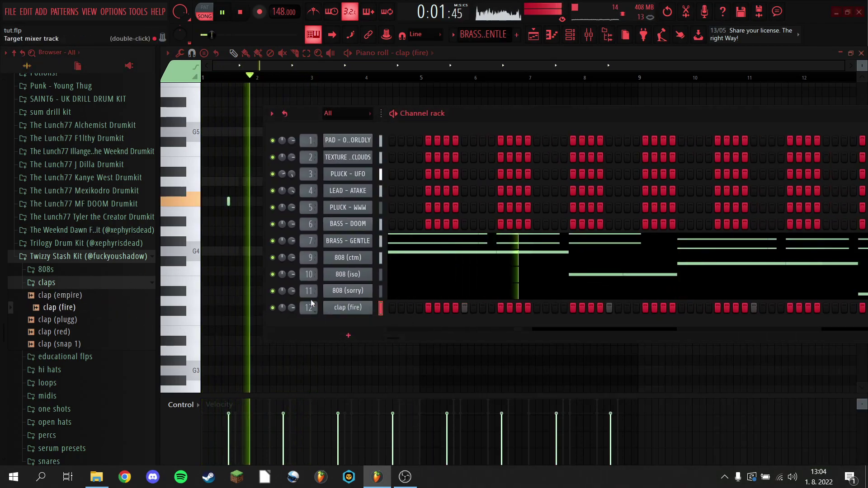
# Set the clap (fire) channel volume to about 82% while the song plays.
pyautogui.press('F9')
pyautogui.moveTo(596, 111); pyautogui.dragTo(733, 90)
pyautogui.moveTo(430, 290); pyautogui.dragTo(430, 288)
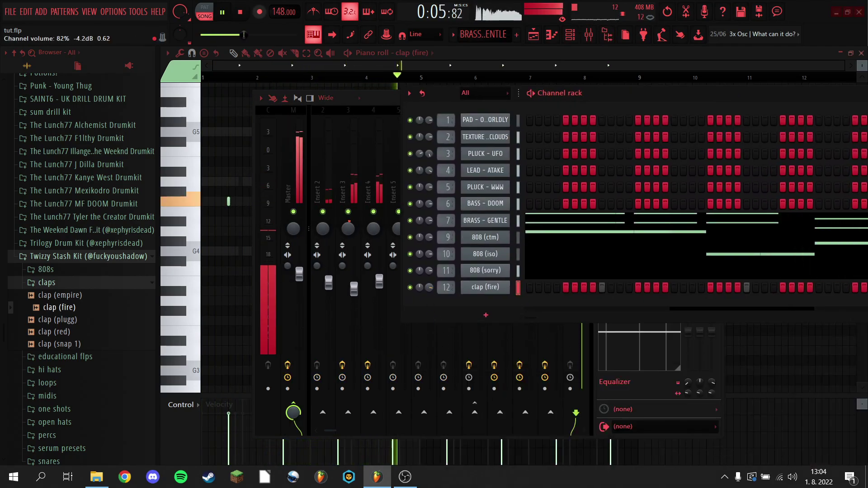
# Add snare (xangang) from the kit's snares folder as a new channel below clap (fire).
pyautogui.click(84, 287)
pyautogui.click(68, 402)
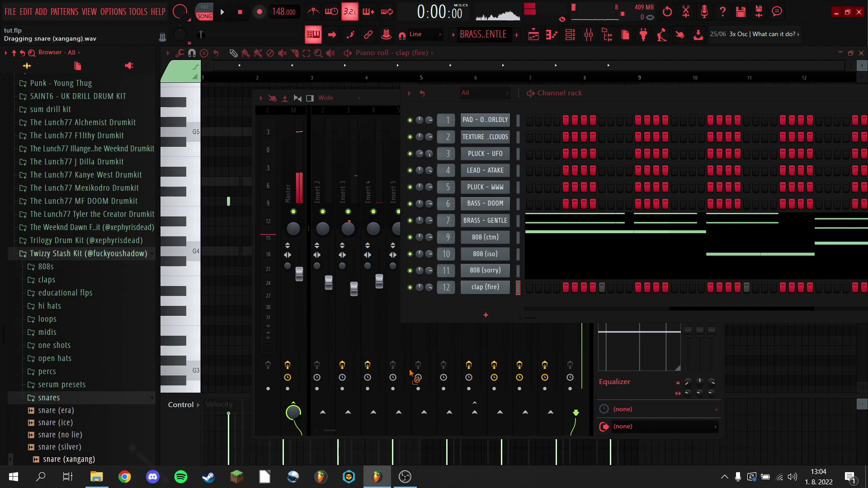
pyautogui.moveTo(498, 306); pyautogui.dragTo(501, 306)
pyautogui.moveTo(640, 91); pyautogui.dragTo(476, 100)
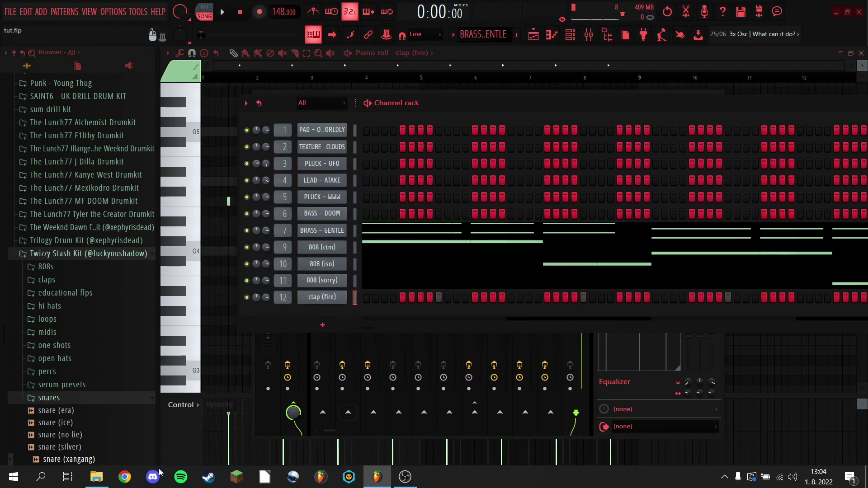
pyautogui.moveTo(333, 315); pyautogui.dragTo(333, 314)
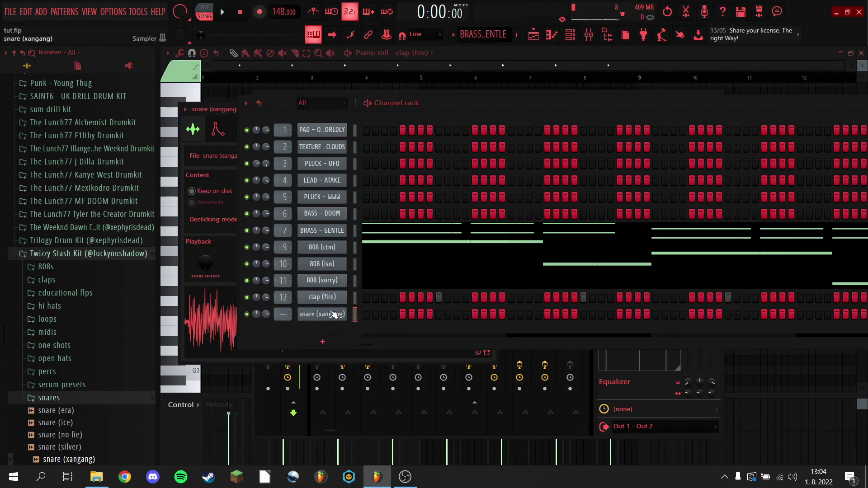
pyautogui.moveTo(430, 103); pyautogui.dragTo(437, 83)
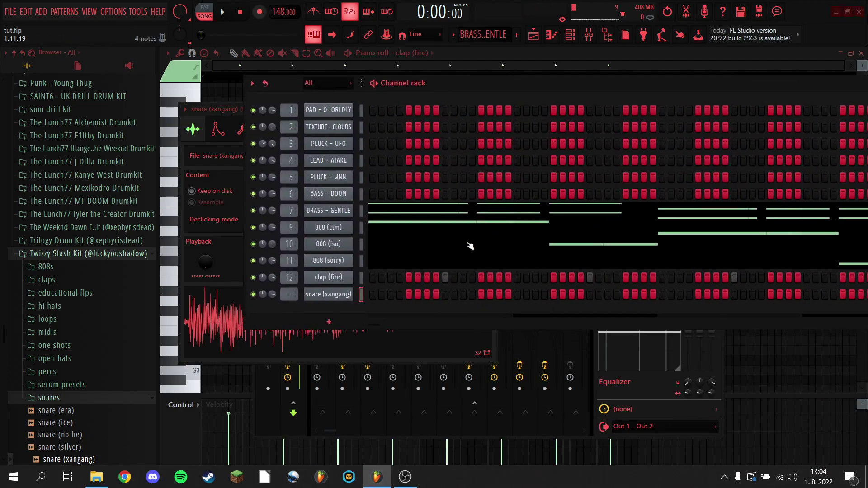
# Place snare (xangang) hits on steps 15, 16 and 19 while the song plays.
pyautogui.press('space')
pyautogui.click(535, 298)
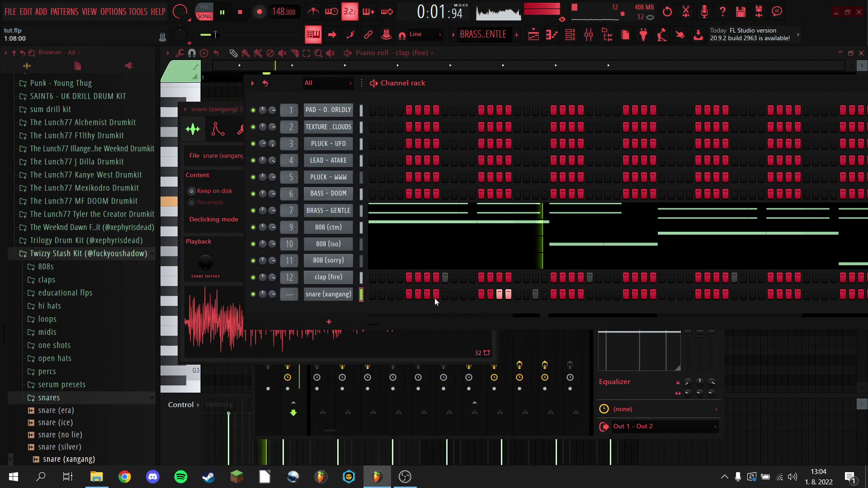
pyautogui.rightClick(348, 296)
# Replace the snare (xangang) sample with snare (ice) and set its time stretching mode to Resample.
pyautogui.click(86, 436)
pyautogui.press('space')
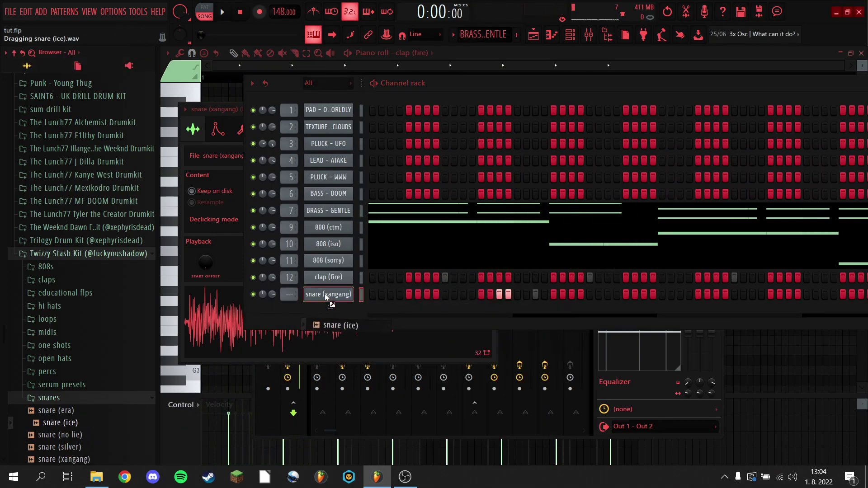
pyautogui.moveTo(326, 296); pyautogui.dragTo(326, 296)
pyautogui.moveTo(291, 80); pyautogui.dragTo(537, 80)
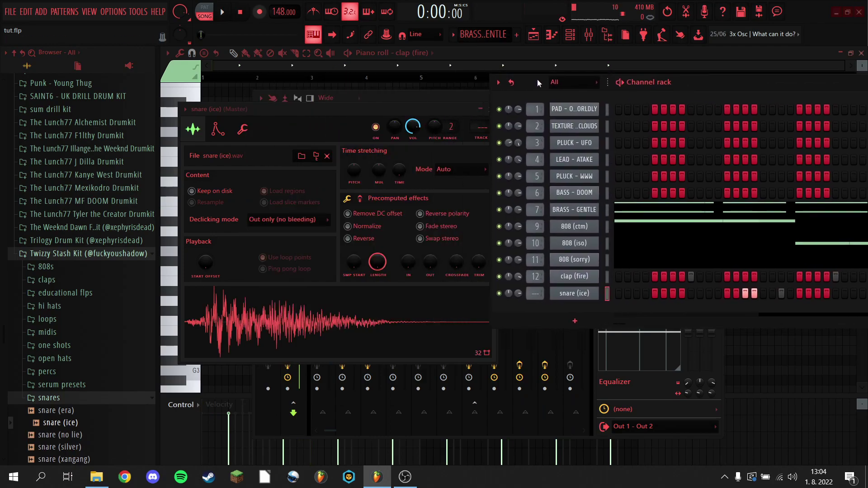
pyautogui.click(444, 176)
pyautogui.click(450, 190)
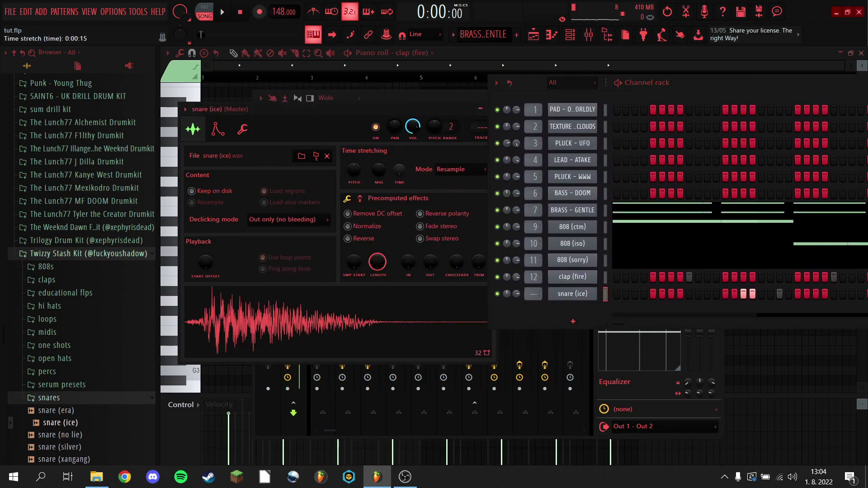
# In the snare (ice) piano roll, repeat the two-bar snare pattern three more times to fill eight bars.
pyautogui.rightClick(583, 292)
pyautogui.click(624, 347)
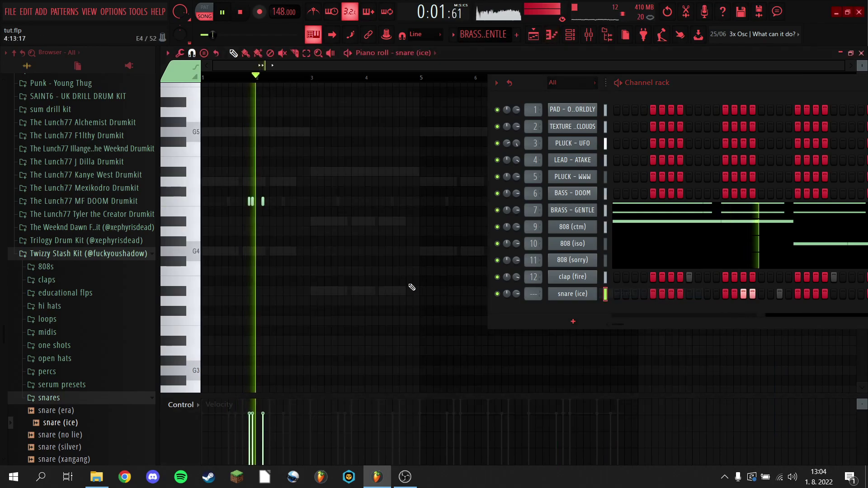
pyautogui.press('space')
pyautogui.press('space')
pyautogui.moveTo(316, 78); pyautogui.dragTo(16, 85)
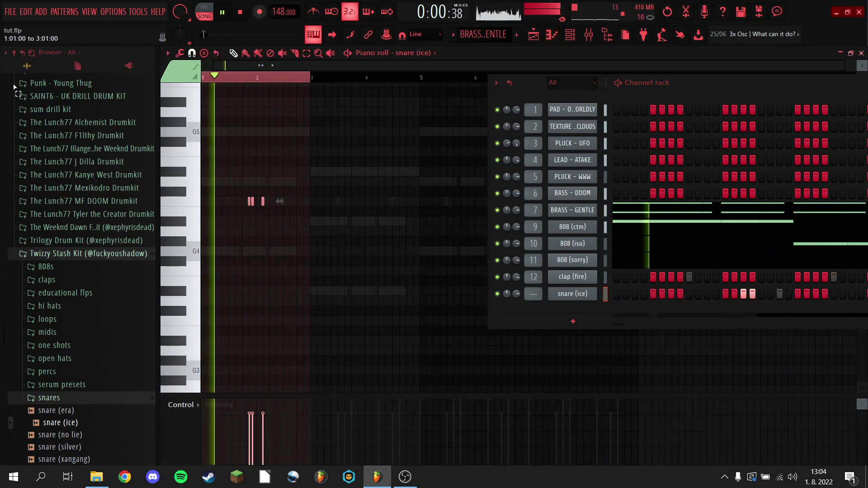
pyautogui.hotkey('ctrl', 'b')
pyautogui.hotkey('ctrl', 'b')
pyautogui.hotkey('ctrl', 'b')
pyautogui.moveTo(532, 89); pyautogui.dragTo(194, 82)
pyautogui.hotkey('ctrl', 'd')
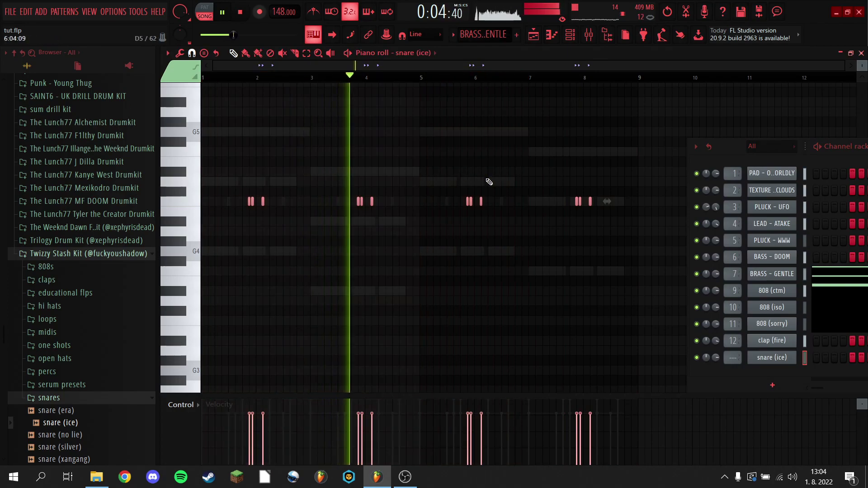
# Route snare (ice) to mixer insert 13 and lower that insert's volume to about 92%.
pyautogui.moveTo(716, 357); pyautogui.dragTo(716, 353)
pyautogui.moveTo(716, 358); pyautogui.dragTo(735, 334)
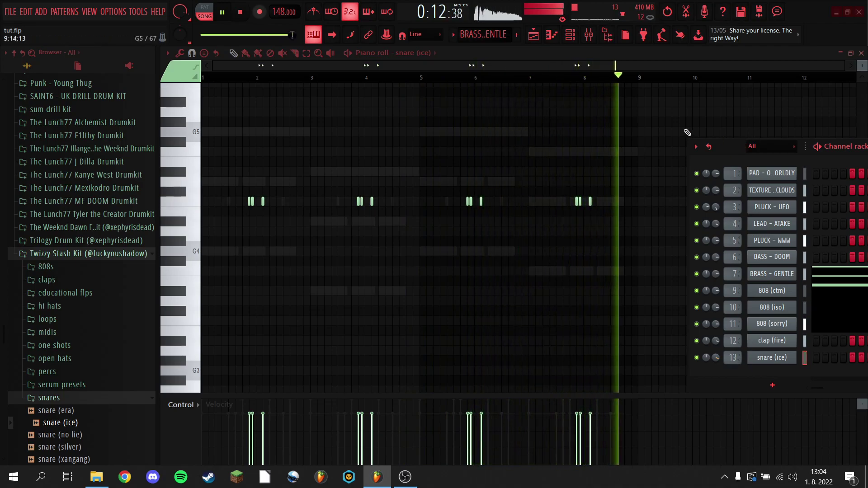
pyautogui.press('F9')
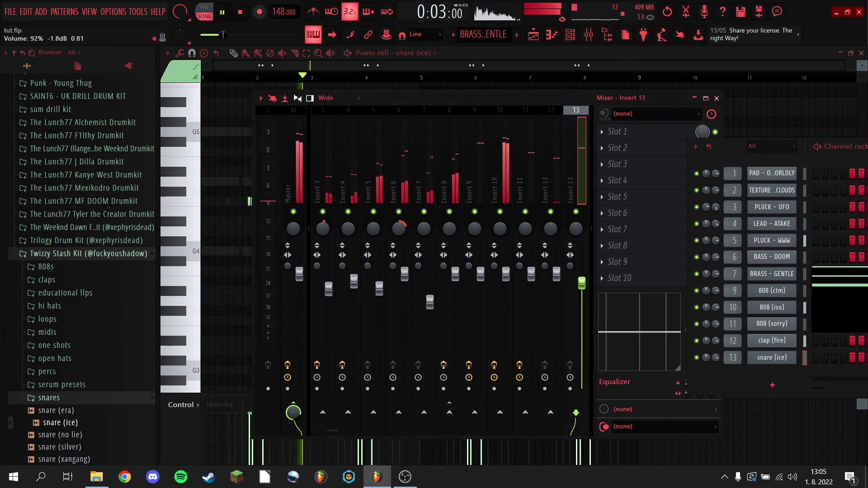
pyautogui.moveTo(234, 35); pyautogui.dragTo(242, 35)
# Add perc (mexikodro) from the kit's percs folder as a new channel and place a hit on its third step.
pyautogui.moveTo(723, 149); pyautogui.dragTo(304, 87)
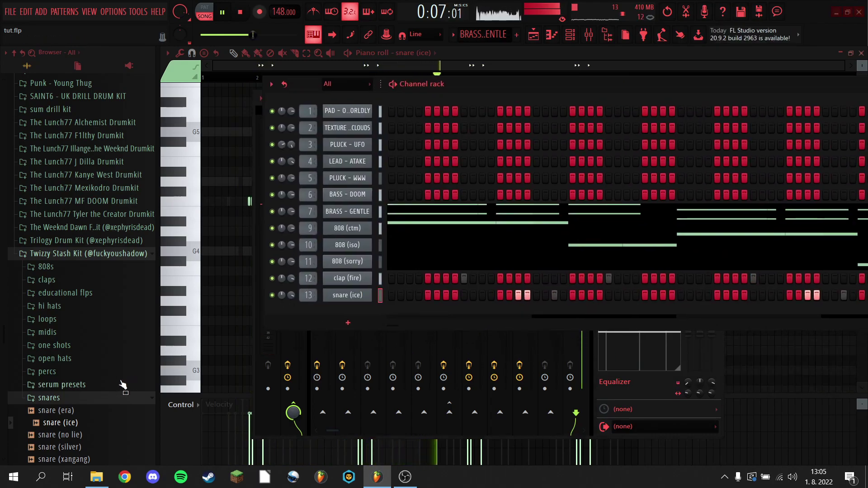
pyautogui.click(62, 374)
pyautogui.click(71, 396)
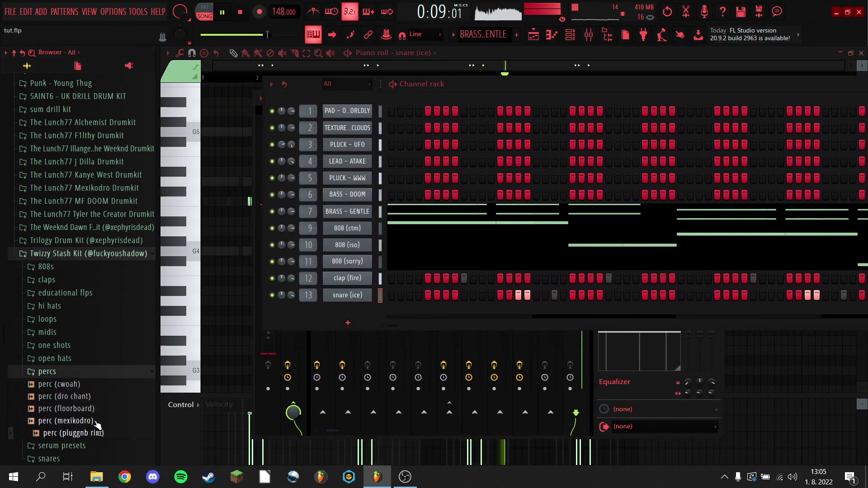
pyautogui.press('space')
pyautogui.moveTo(94, 424); pyautogui.dragTo(358, 317)
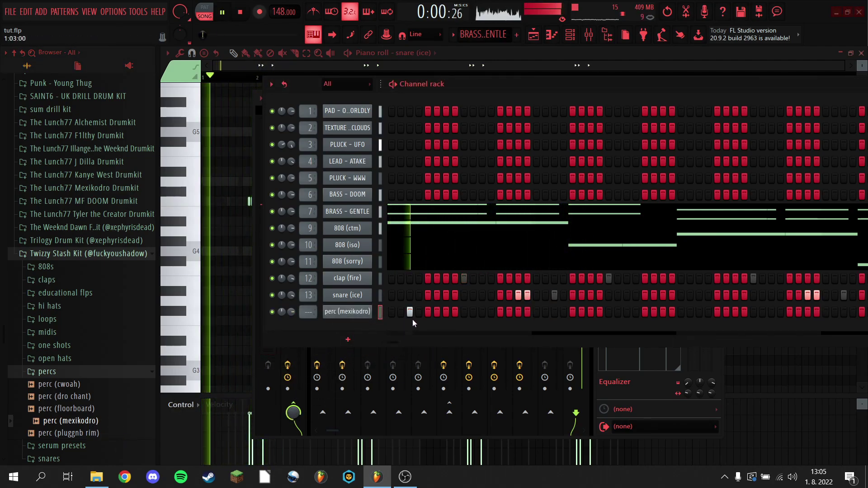
pyautogui.press('space')
# Swap the perc (mexikodro) sample for perc (pluggnb rim) and route the channel to mixer insert 14.
pyautogui.moveTo(303, 314); pyautogui.dragTo(303, 299)
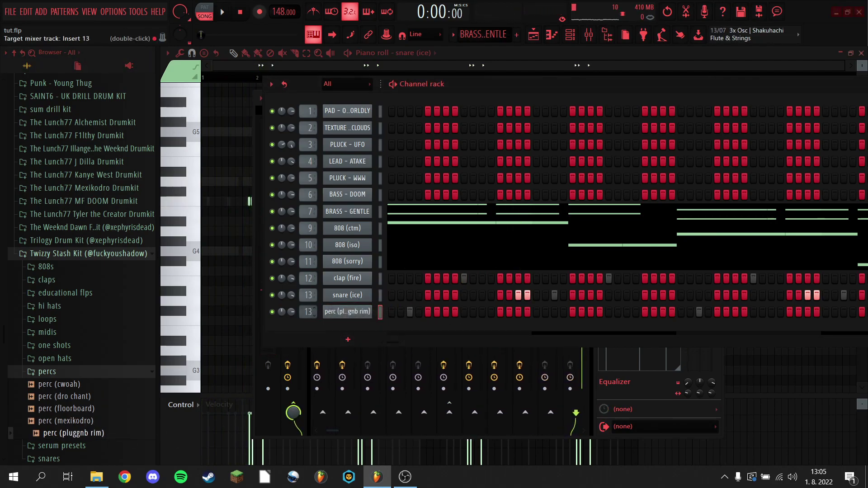
pyautogui.press('space')
pyautogui.press('space')
# In the perc (pluggnb rim) piano roll, repeat the hit every two bars across eight bars.
pyautogui.rightClick(361, 313)
pyautogui.click(384, 312)
pyautogui.press('space')
pyautogui.moveTo(309, 79); pyautogui.dragTo(554, 90)
pyautogui.moveTo(357, 183); pyautogui.dragTo(425, 203)
pyautogui.keyDown('ctrl'); pyautogui.click(457, 163); pyautogui.keyUp('ctrl')
# Lower the volume of mixer insert 14 to about 87%.
pyautogui.click(589, 36)
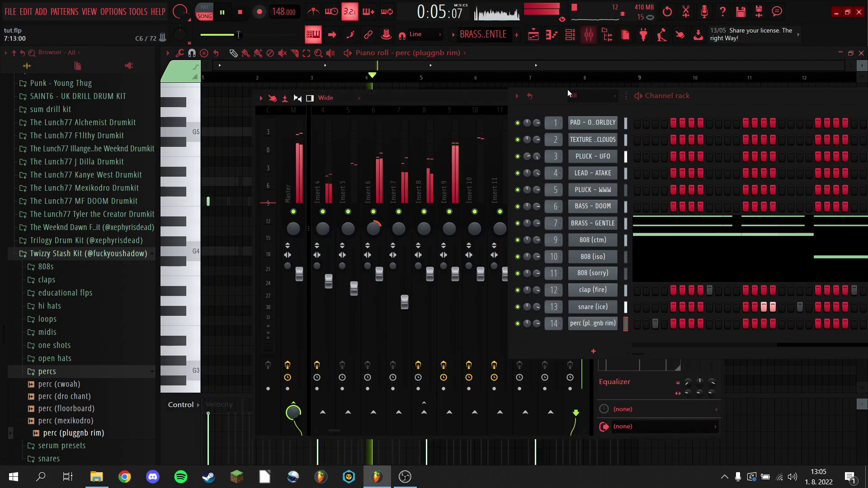
pyautogui.moveTo(556, 96); pyautogui.dragTo(681, 84)
pyautogui.moveTo(582, 274); pyautogui.dragTo(582, 286)
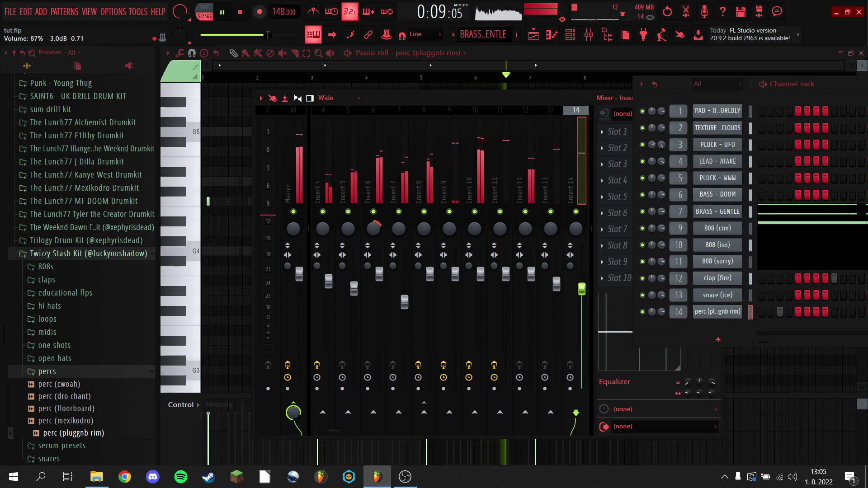
# Add HAT - s0what from the !Utopia Sound Kit's HAT folder as a new channel with time stretching mode Resample.
pyautogui.scroll(15, 54, 307)
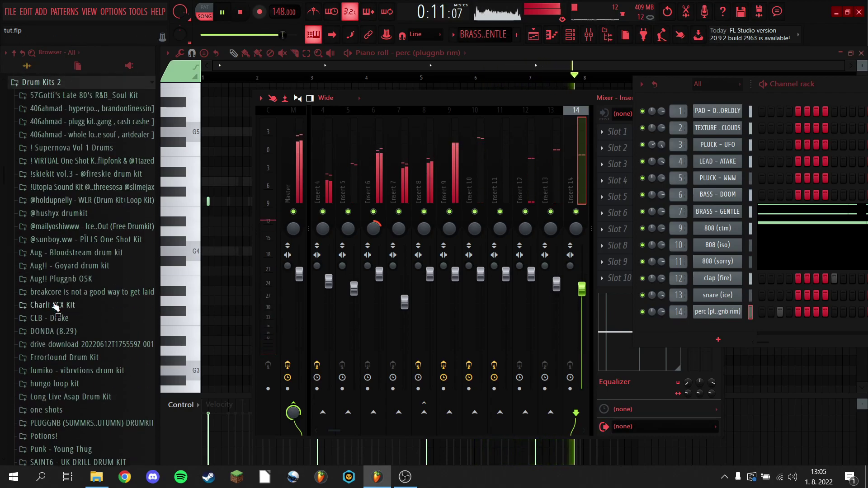
pyautogui.scroll(1, 54, 307)
pyautogui.click(54, 333)
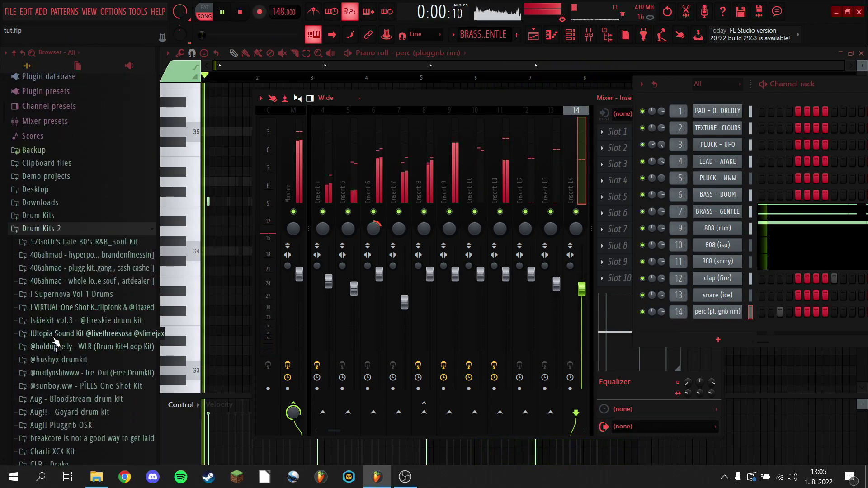
pyautogui.click(90, 92)
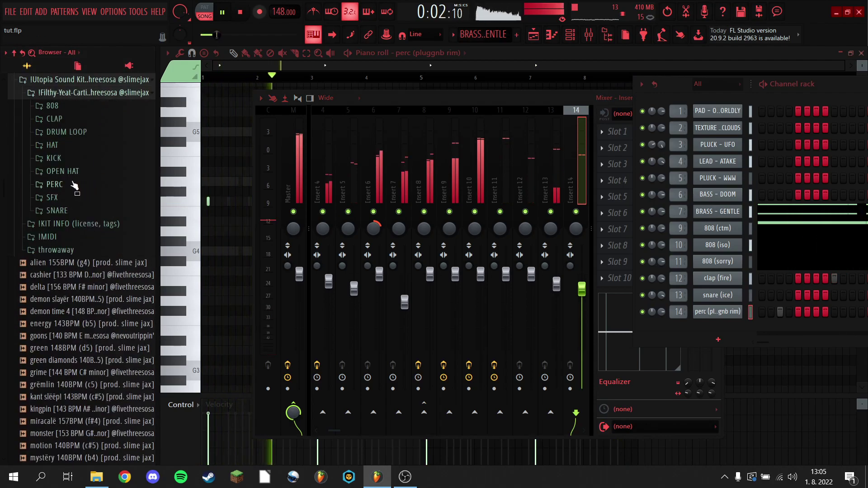
pyautogui.click(73, 145)
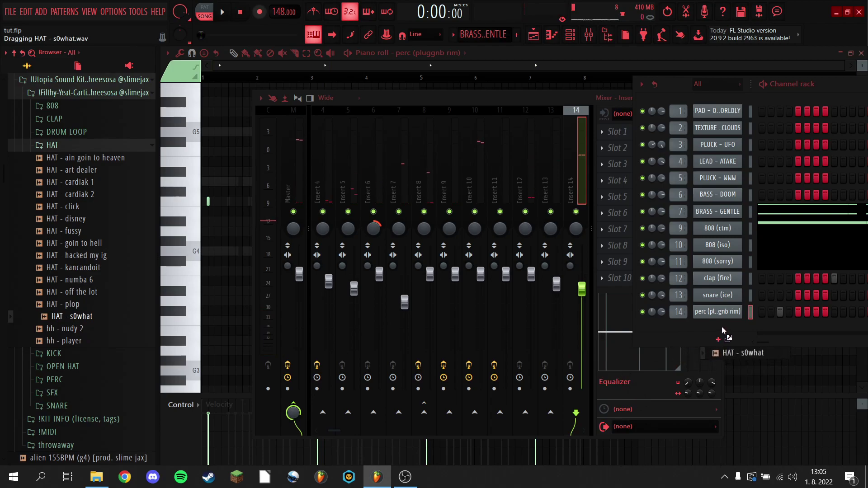
pyautogui.moveTo(722, 331); pyautogui.dragTo(720, 330)
pyautogui.click(475, 200)
pyautogui.click(481, 218)
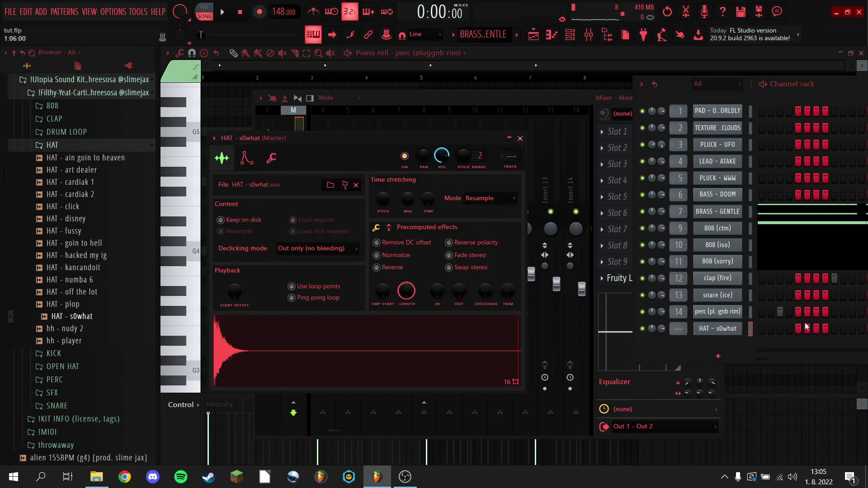
# Fill the HAT - s0what channel with a hit every two steps and open its notes in the piano roll.
pyautogui.rightClick(722, 331)
pyautogui.click(791, 348)
pyautogui.press('space')
pyautogui.rightClick(724, 329)
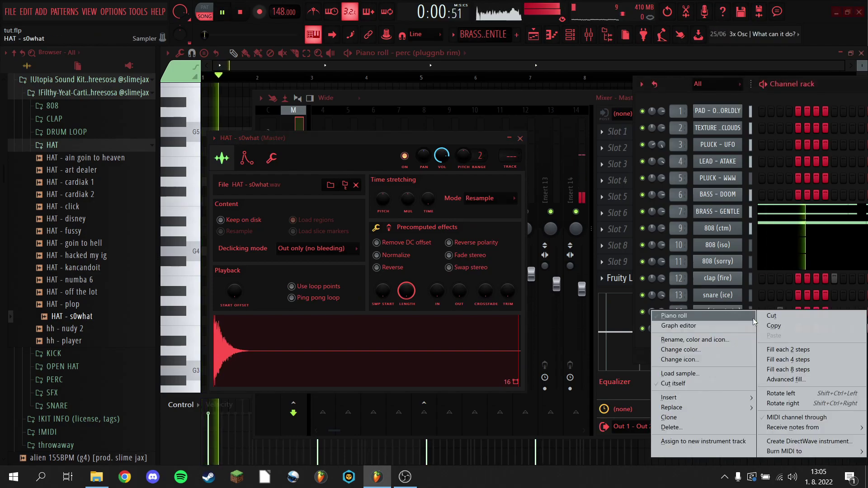
pyautogui.click(753, 317)
pyautogui.press('space')
pyautogui.press('space')
pyautogui.moveTo(685, 83); pyautogui.dragTo(866, 358)
pyautogui.press('space')
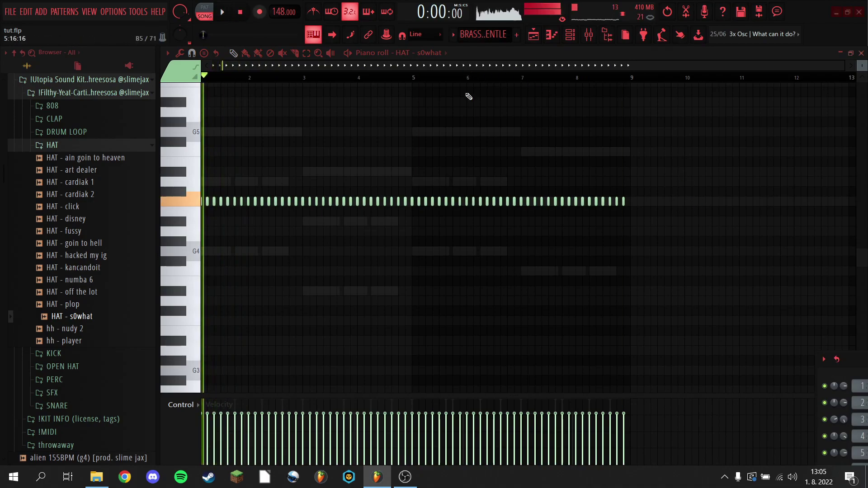
# Delete all hat notes from bar 3 onward, keeping only the first two bars.
pyautogui.moveTo(708, 222); pyautogui.dragTo(365, 188)
pyautogui.moveTo(679, 256)
pyautogui.mouseDown()
pyautogui.moveTo(378, 178)
pyautogui.moveTo(308, 176)
pyautogui.moveTo(305, 187)
pyautogui.mouseUp()
pyautogui.press('space')
pyautogui.press('Delete')
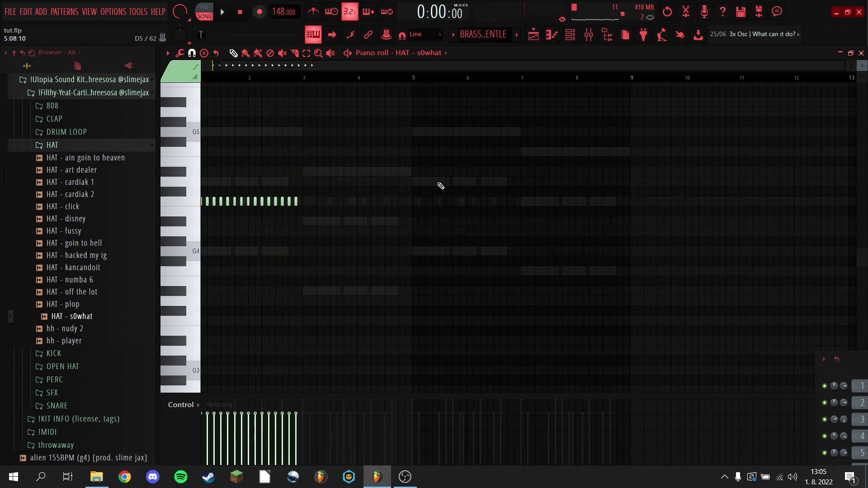
# Add an extra C5 hat hit midway between the second and third notes of bar 1.
pyautogui.scroll(5, 415, 78)
pyautogui.moveTo(424, 68); pyautogui.dragTo(4, 147)
pyautogui.press('space')
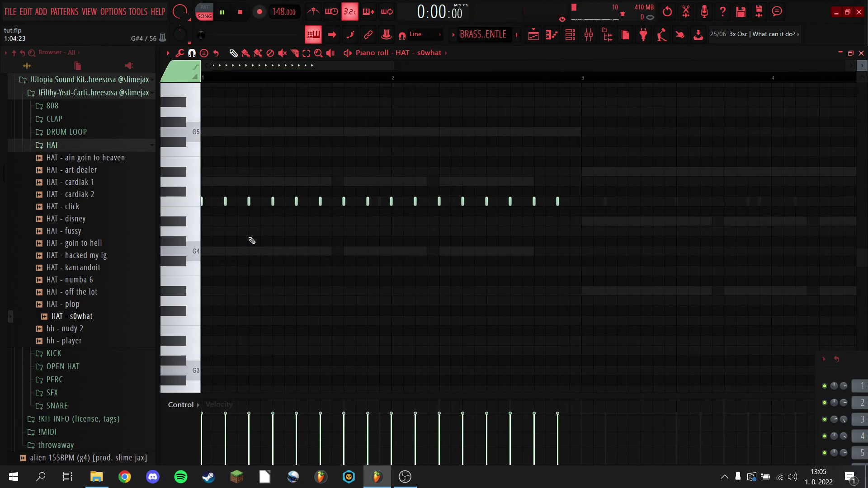
pyautogui.press('space')
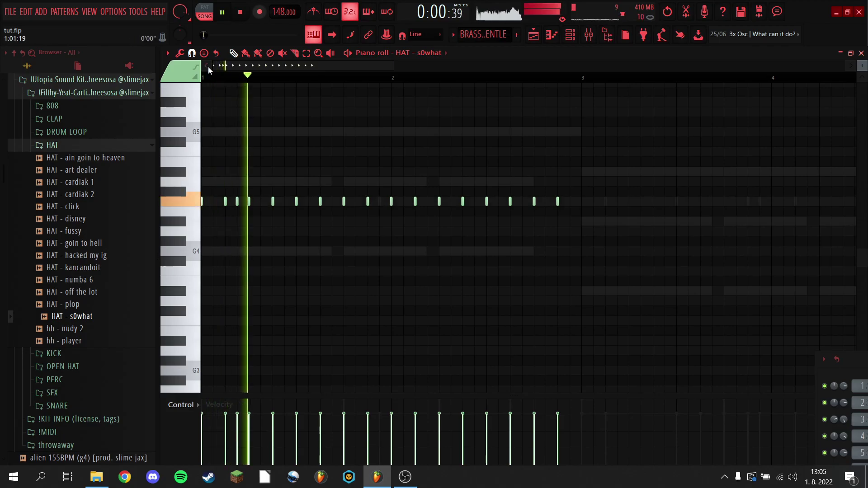
# Change the snap setting and add a quick descending roll at A#4 and A4 right after the fifth hat hit.
pyautogui.click(192, 53)
pyautogui.click(207, 123)
pyautogui.press('space')
pyautogui.scroll(2, 297, 65)
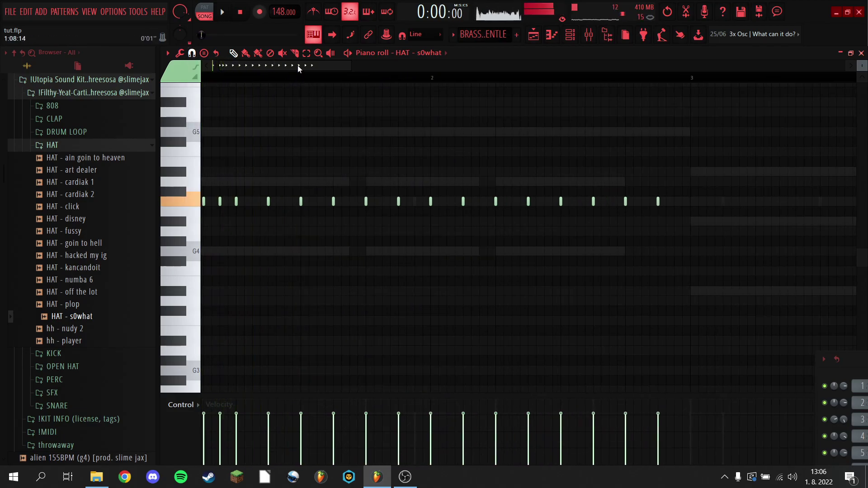
pyautogui.click(307, 231)
pyautogui.press('space')
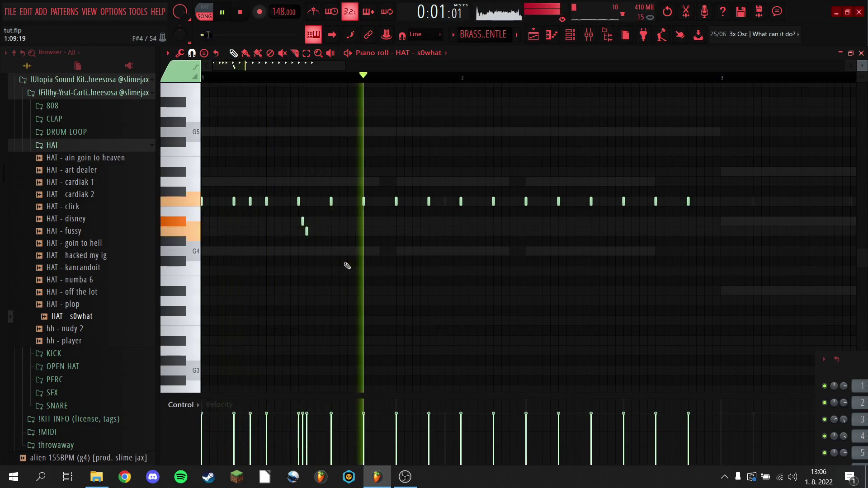
# Add two G4 hat hits in the second half of bar 1 and lower their velocity.
pyautogui.press('space')
pyautogui.click(364, 251)
pyautogui.click(380, 251)
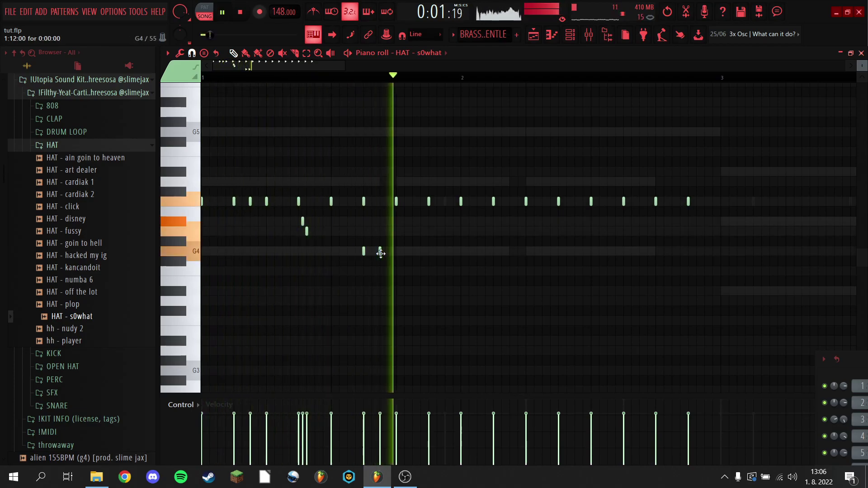
pyautogui.moveTo(401, 256); pyautogui.dragTo(360, 251)
pyautogui.press('space')
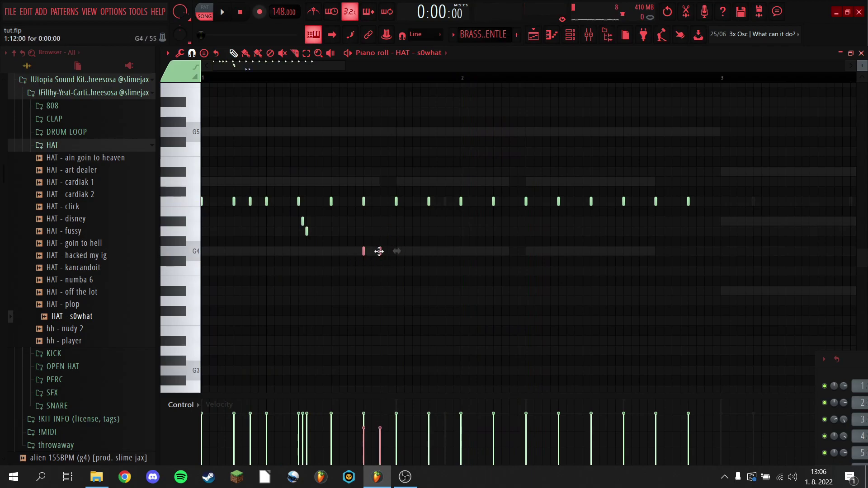
pyautogui.press('space')
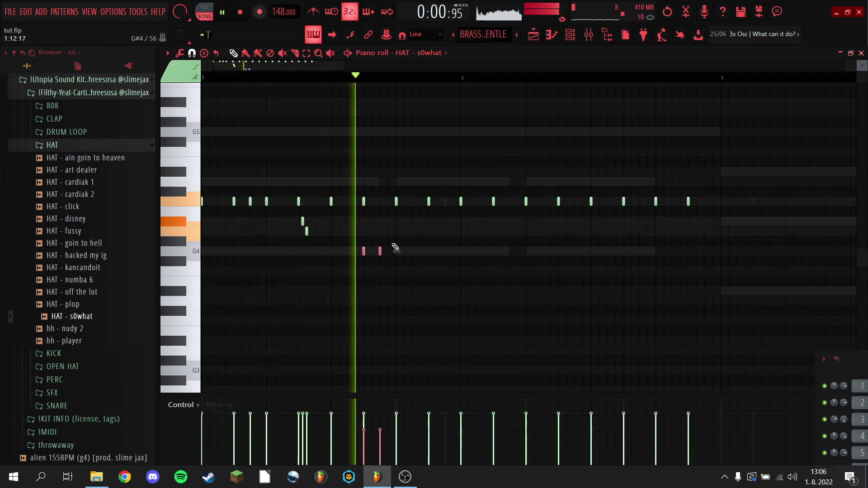
# Move the second G4 hit to line up with the following C5 hat and adjust the velocity of both G4 hits.
pyautogui.keyDown('ctrl'); pyautogui.click(412, 250); pyautogui.keyUp('ctrl')
pyautogui.moveTo(411, 247); pyautogui.dragTo(378, 252)
pyautogui.press('space')
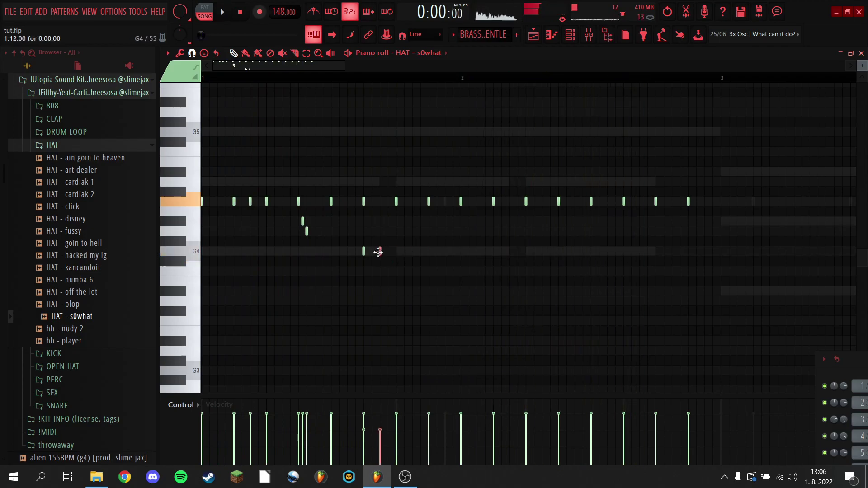
pyautogui.moveTo(429, 237); pyautogui.dragTo(362, 256)
pyautogui.scroll(1, 381, 257)
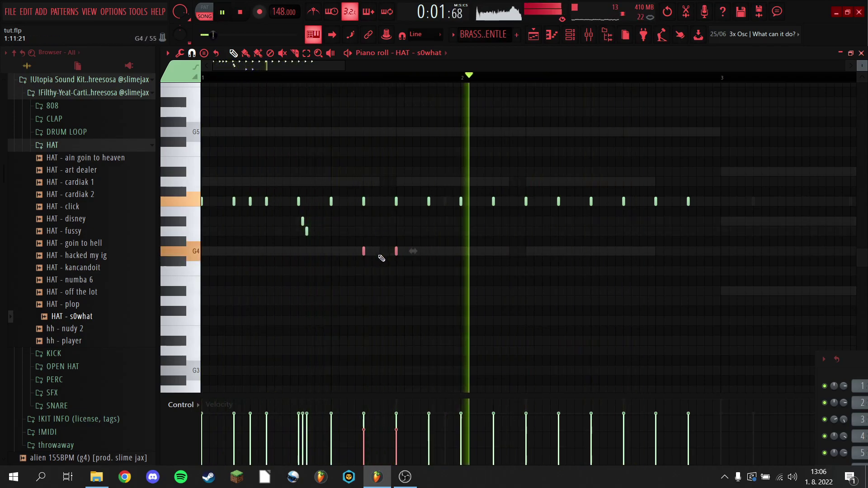
pyautogui.keyDown('ctrl'); pyautogui.click(430, 232); pyautogui.keyUp('ctrl')
pyautogui.press('space')
pyautogui.press('space')
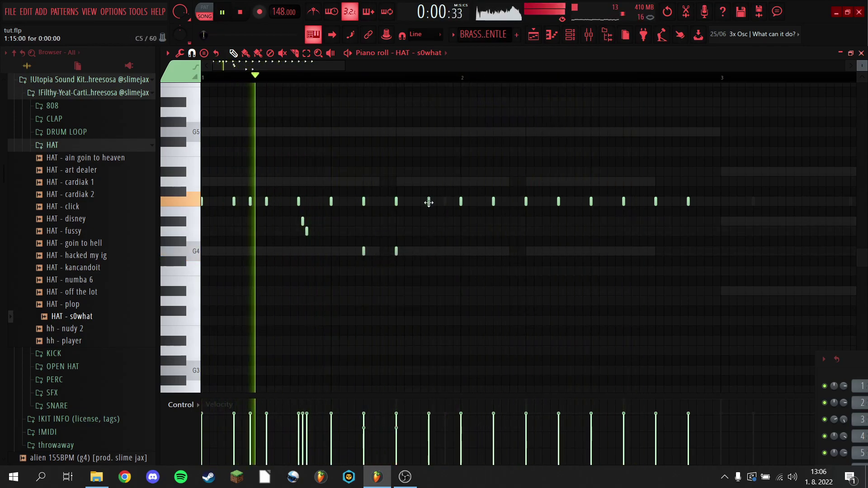
# Add an A#4 hat hit late in bar 1 and a fast five-hit C5 roll with falling velocity on beat 2 of bar 2.
pyautogui.click(445, 221)
pyautogui.press('space')
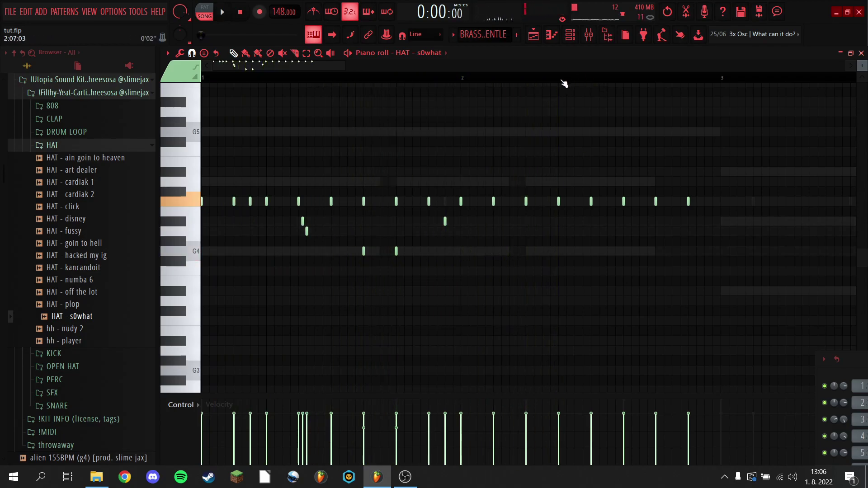
pyautogui.press('space')
pyautogui.scroll(3, 565, 83)
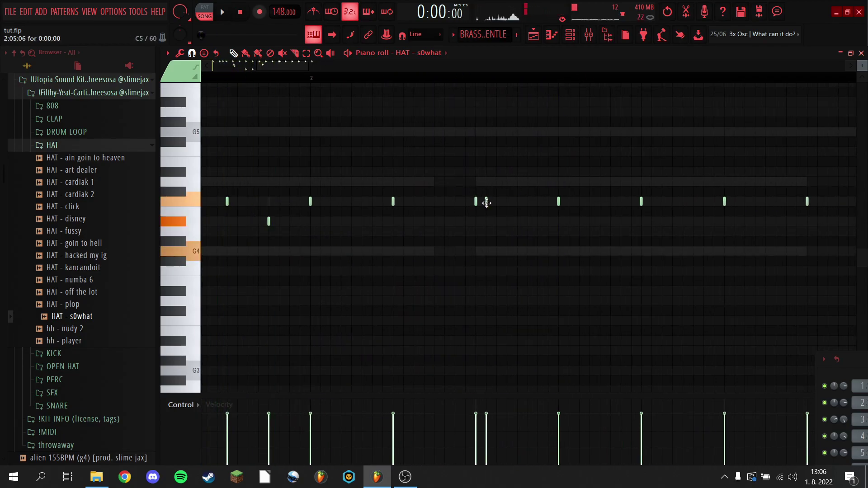
pyautogui.scroll(-3, 527, 86)
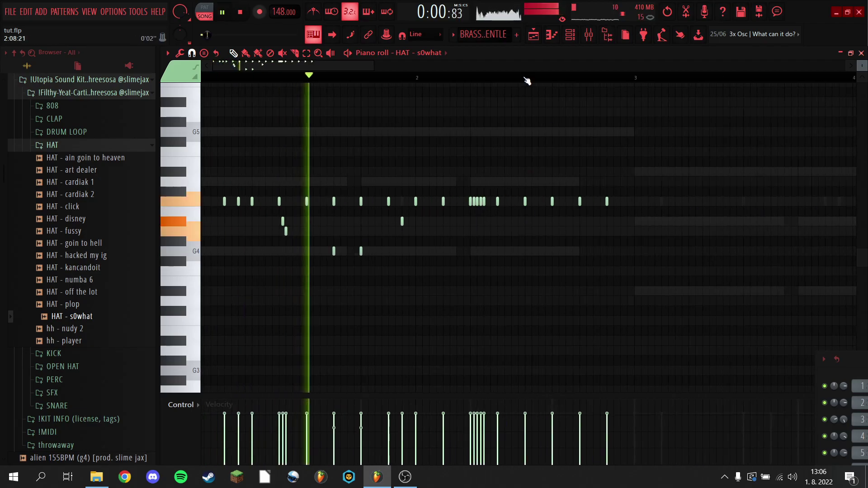
pyautogui.press('space')
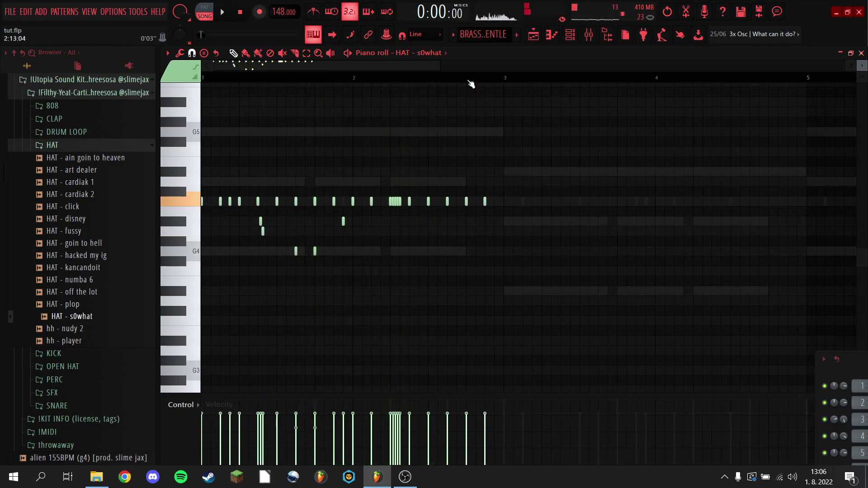
pyautogui.scroll(1, 469, 83)
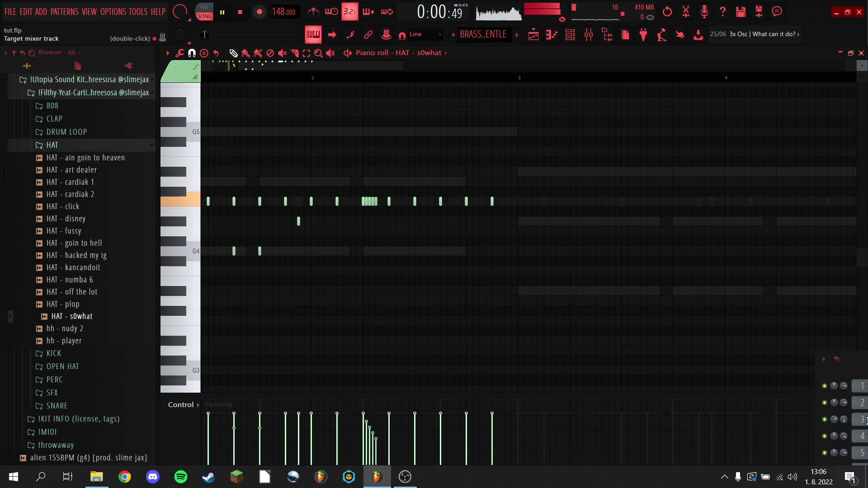
# Solo the HAT - s0what channel, pan it 10% right and bring the other channels back.
pyautogui.moveTo(859, 370); pyautogui.dragTo(683, 159)
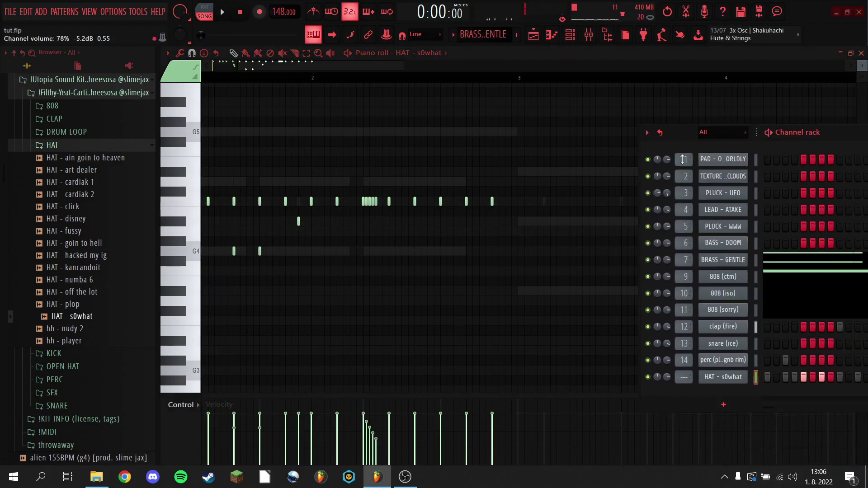
pyautogui.rightClick(647, 377)
pyautogui.click(669, 301)
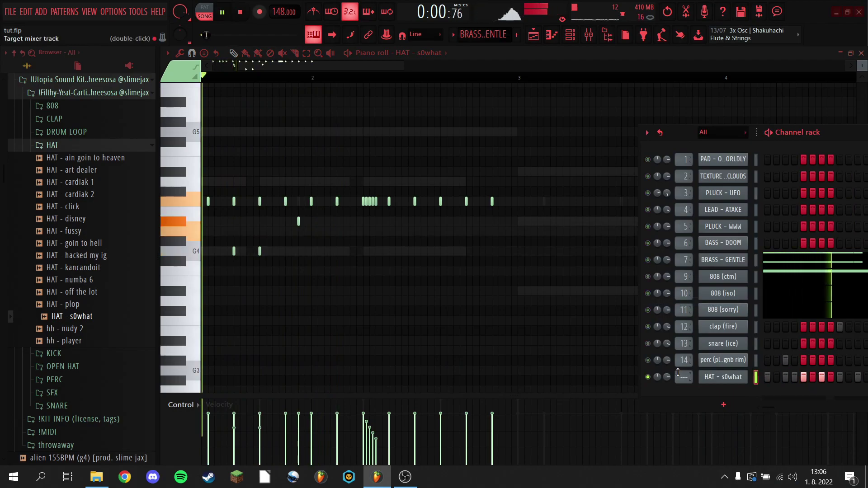
pyautogui.moveTo(658, 377); pyautogui.dragTo(657, 370)
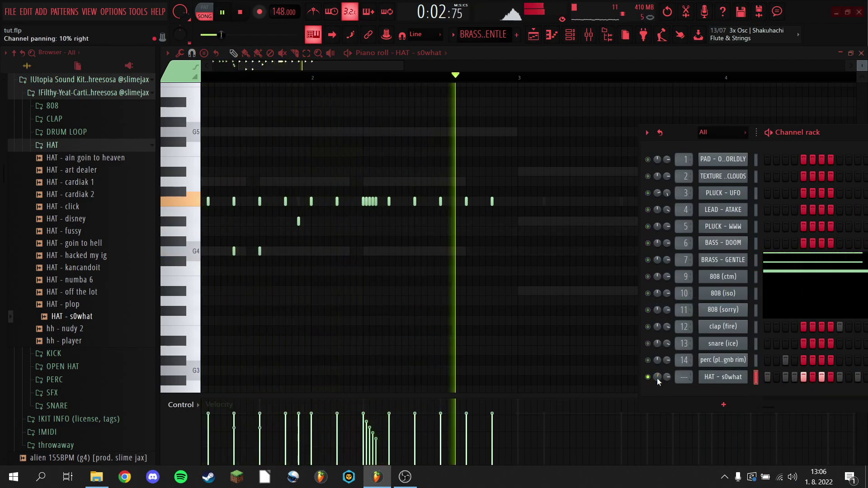
pyautogui.rightClick(650, 378)
pyautogui.click(663, 302)
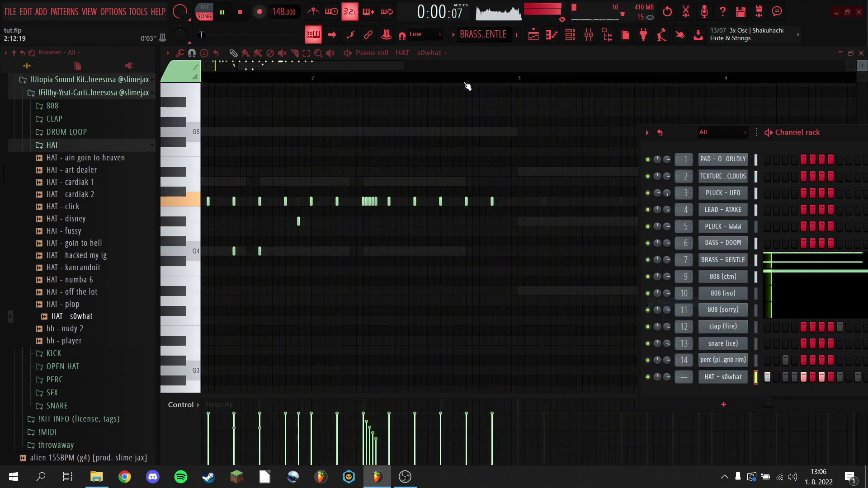
# Set the snap to Cell, lower bar 2's last two C5 hits to A#4 and add an A4 hit just before them.
pyautogui.scroll(-3, 468, 86)
pyautogui.hotkey('ctrl', 'a')
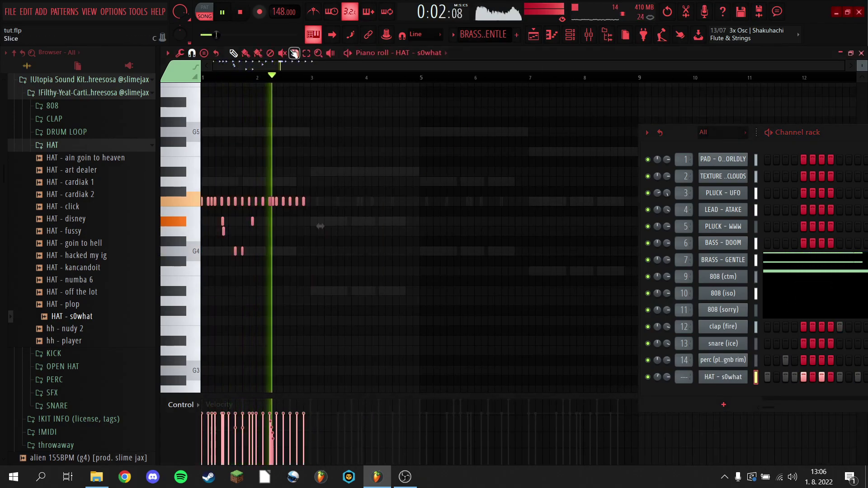
pyautogui.scroll(3, 294, 81)
pyautogui.press('space')
pyautogui.click(192, 53)
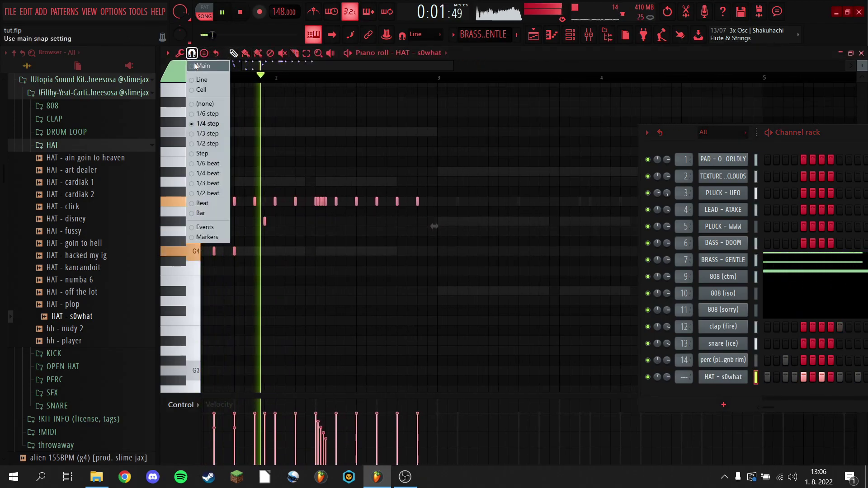
pyautogui.click(211, 92)
pyautogui.press('space')
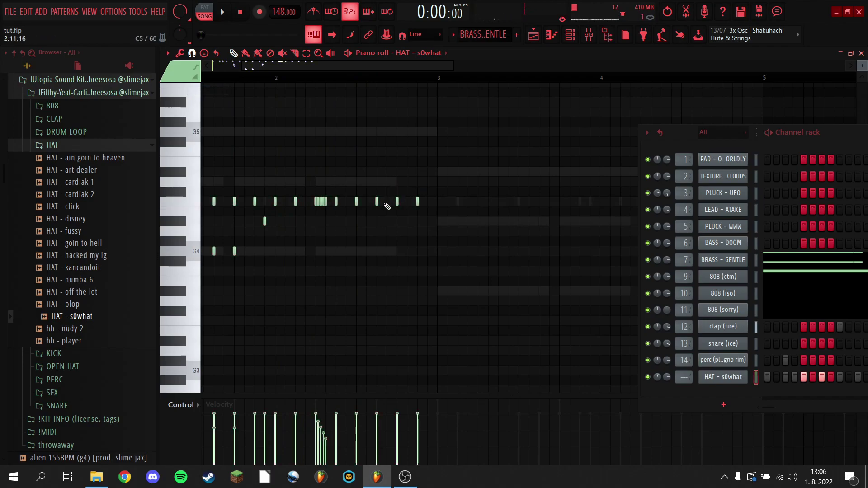
pyautogui.moveTo(431, 199); pyautogui.dragTo(396, 224)
pyautogui.keyDown('ctrl'); pyautogui.click(418, 196); pyautogui.keyUp('ctrl')
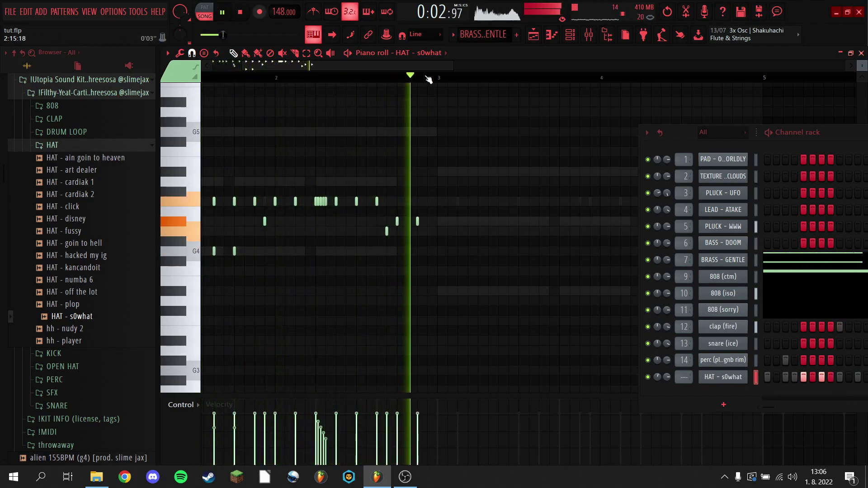
pyautogui.press('space')
# Set the snap to Line and duplicate the two-bar hat pattern so that the copy starts at bar 3.
pyautogui.scroll(-3, 381, 80)
pyautogui.click(192, 54)
pyautogui.click(203, 82)
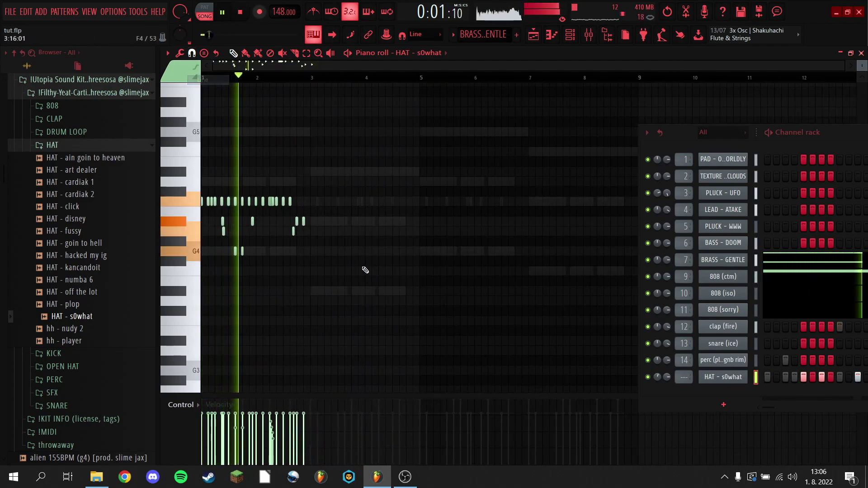
pyautogui.moveTo(405, 292); pyautogui.dragTo(181, 145)
pyautogui.hotkey('ctrl', 'b')
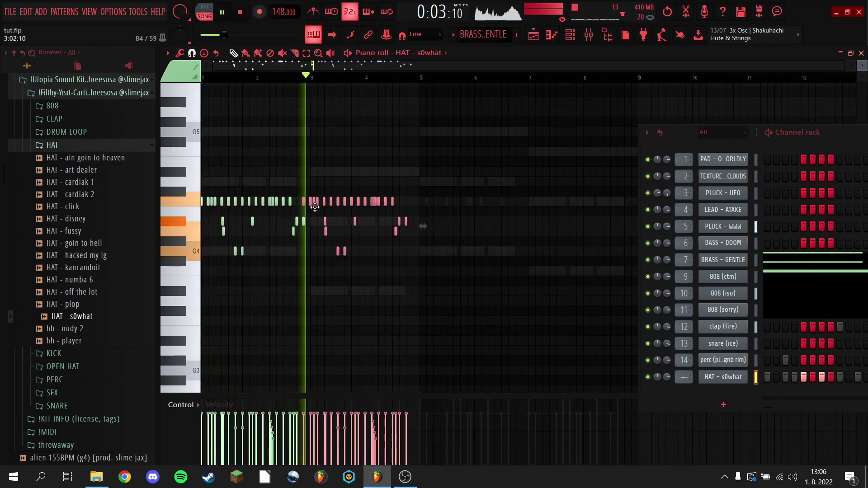
# Duplicate the four bars of hats so that the copy starts at bar 5, and play the result.
pyautogui.moveTo(520, 252); pyautogui.dragTo(204, 158)
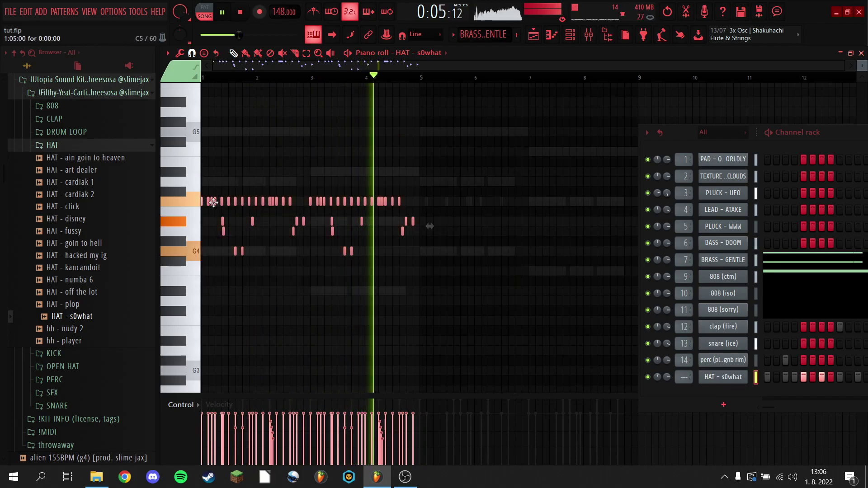
pyautogui.press('space')
pyautogui.hotkey('ctrl', 'b')
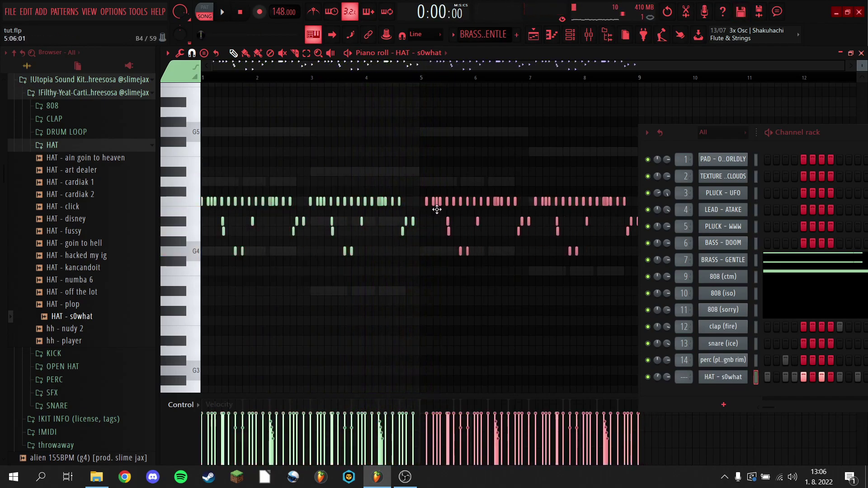
pyautogui.hotkey('ctrl', 'd')
pyautogui.press('space')
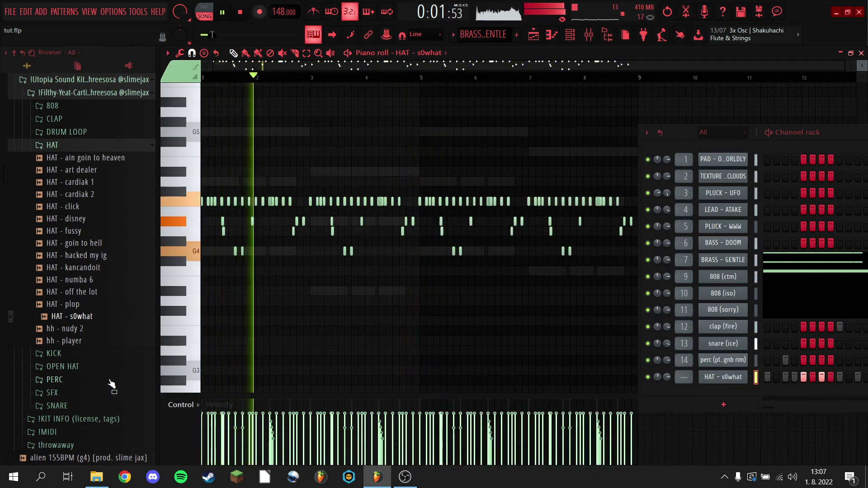
# Add the "fs - take care open hat" sample from skiekit vol.3 as a new channel and set its time-stretching mode to Resample.
pyautogui.scroll(3, 108, 376)
pyautogui.click(83, 156)
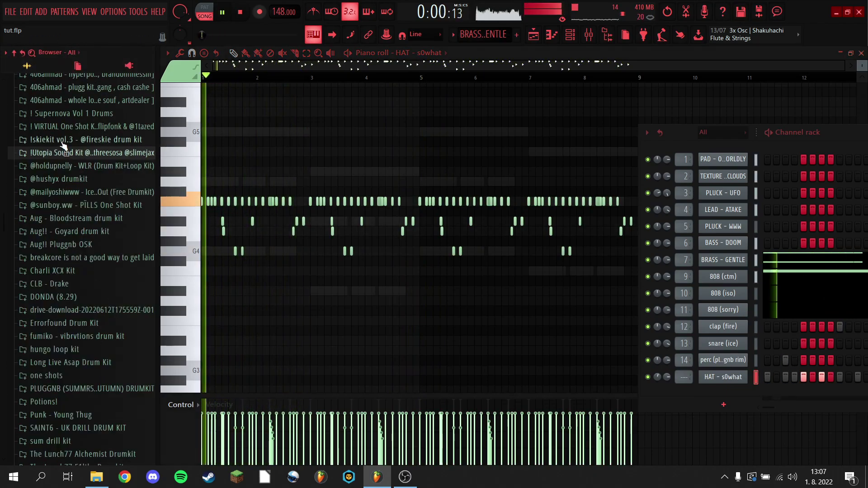
pyautogui.click(59, 140)
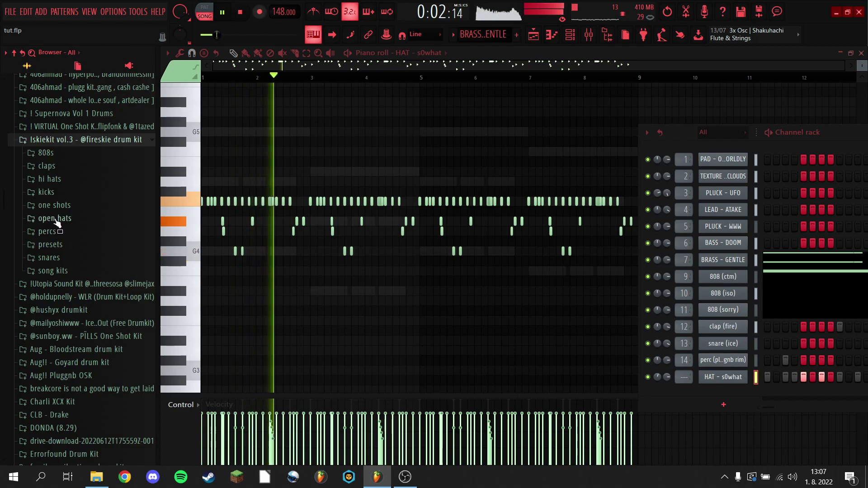
pyautogui.click(70, 219)
pyautogui.press('space')
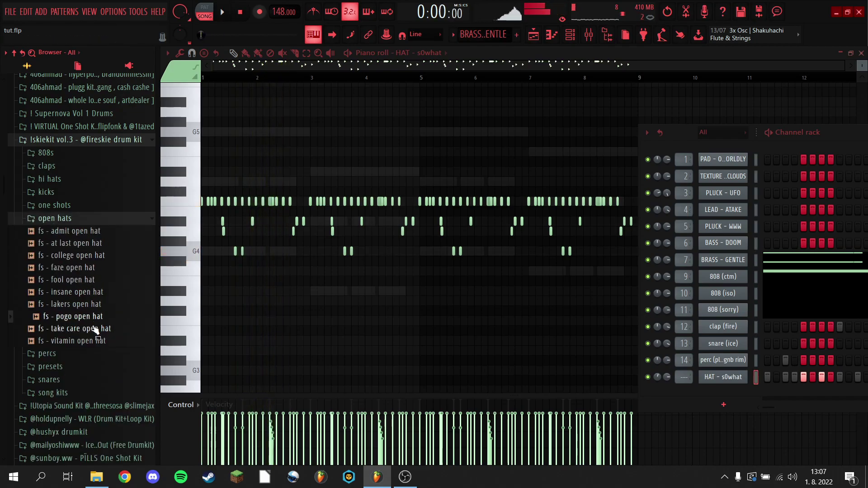
pyautogui.moveTo(726, 389); pyautogui.dragTo(730, 394)
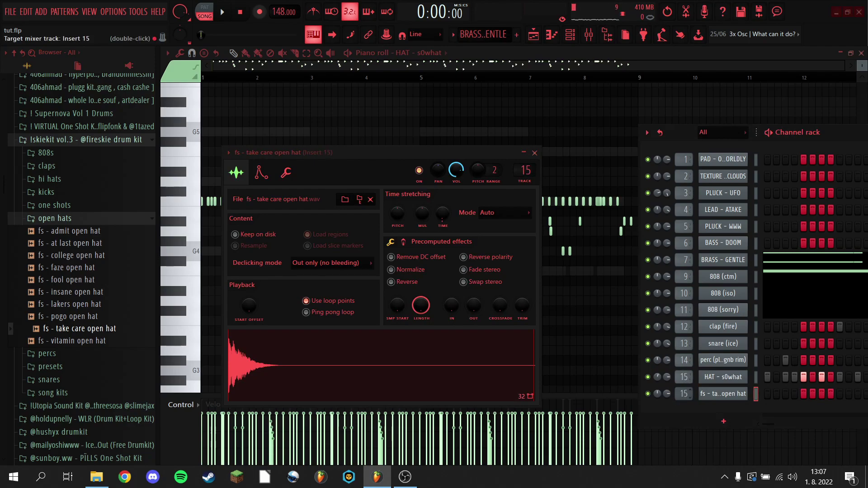
pyautogui.click(494, 222)
pyautogui.click(495, 233)
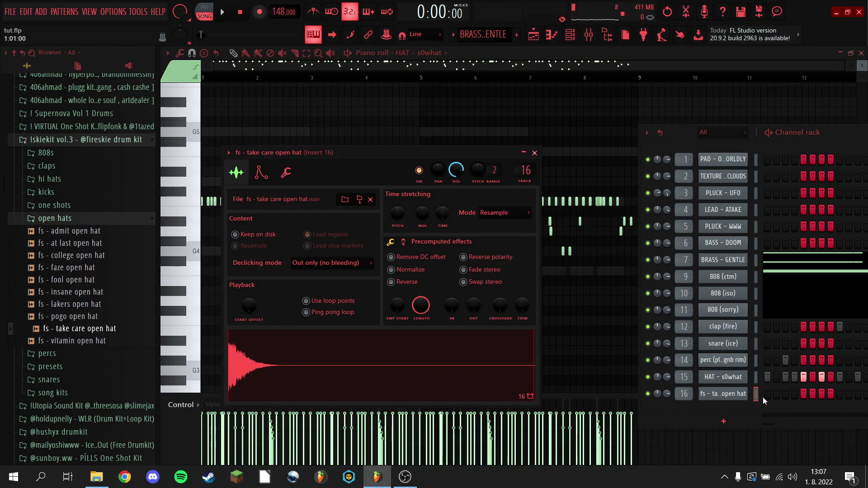
# Place open hat hits on steps 1 and 5 and open the channel in the piano roll.
pyautogui.press('space')
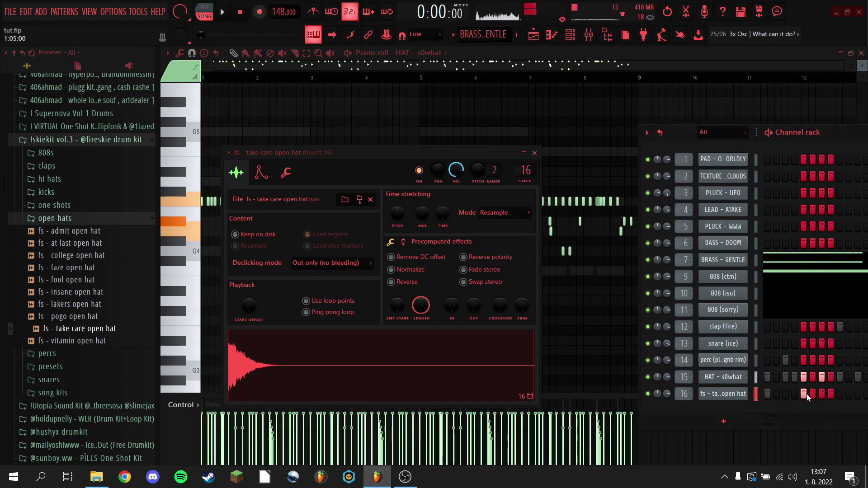
pyautogui.press('space')
pyautogui.rightClick(729, 398)
pyautogui.click(695, 312)
pyautogui.press('space')
# Solo the open hat channel, pan it 10% right and bring the other channels back.
pyautogui.rightClick(648, 393)
pyautogui.click(688, 303)
pyautogui.press('space')
pyautogui.press('space')
pyautogui.moveTo(658, 394); pyautogui.dragTo(657, 393)
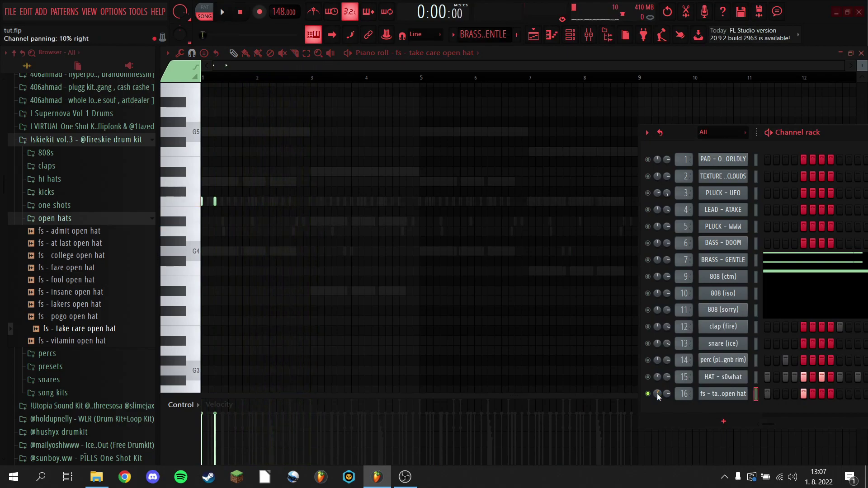
pyautogui.rightClick(647, 394)
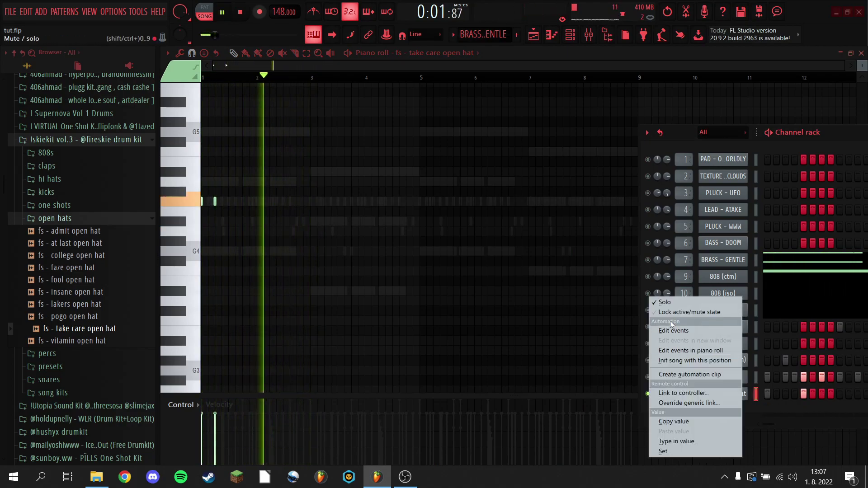
pyautogui.click(665, 302)
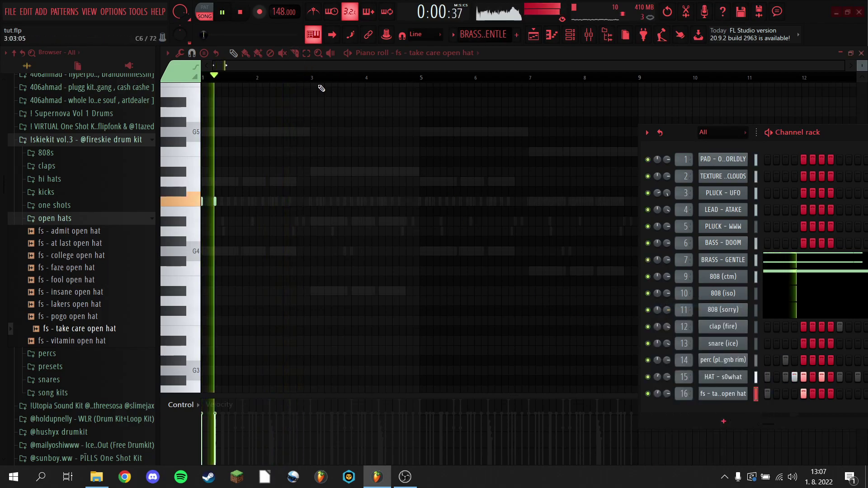
# Duplicate the two open hat hits to the starts of bars 3, 5 and 7.
pyautogui.hotkey('ctrl', 'b')
pyautogui.hotkey('ctrl', 'b')
pyautogui.hotkey('ctrl', 'b')
pyautogui.hotkey('ctrl', 'b')
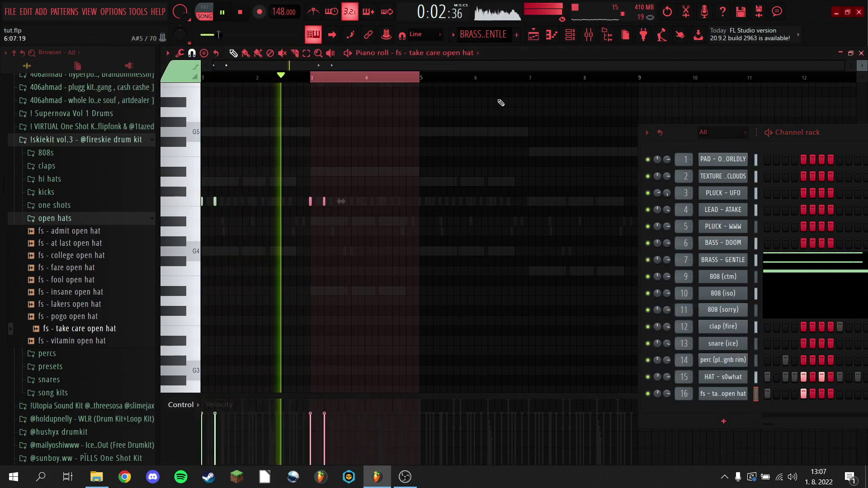
pyautogui.moveTo(603, 79); pyautogui.dragTo(503, 82)
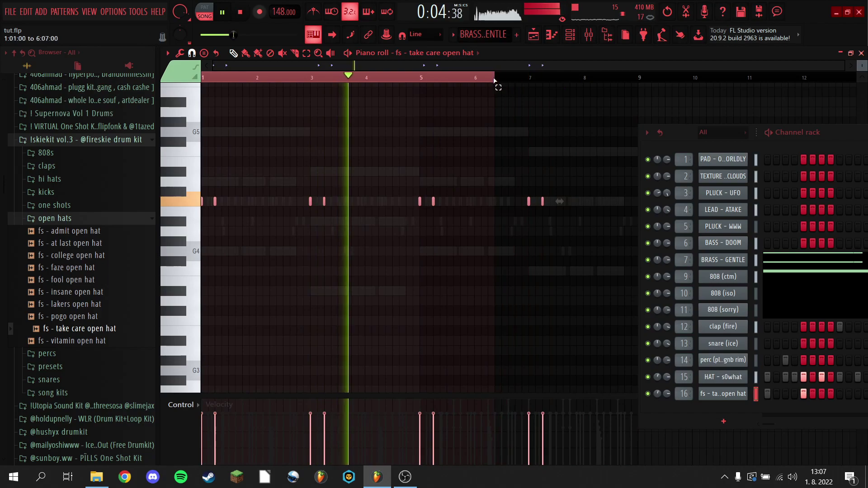
pyautogui.keyDown('ctrl'); pyautogui.click(504, 80); pyautogui.keyUp('ctrl')
pyautogui.keyDown('ctrl'); pyautogui.click(443, 158); pyautogui.keyUp('ctrl')
# Lower mixer track 16's volume, adjust the open hat channel's panning and pan the HAT - s0what channel 5% right.
pyautogui.click(589, 35)
pyautogui.moveTo(688, 135); pyautogui.dragTo(778, 171)
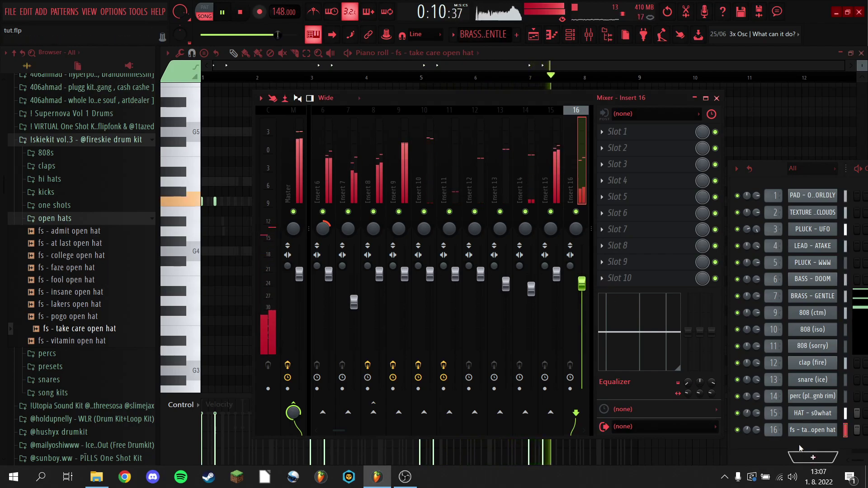
pyautogui.rightClick(750, 432)
pyautogui.click(761, 313)
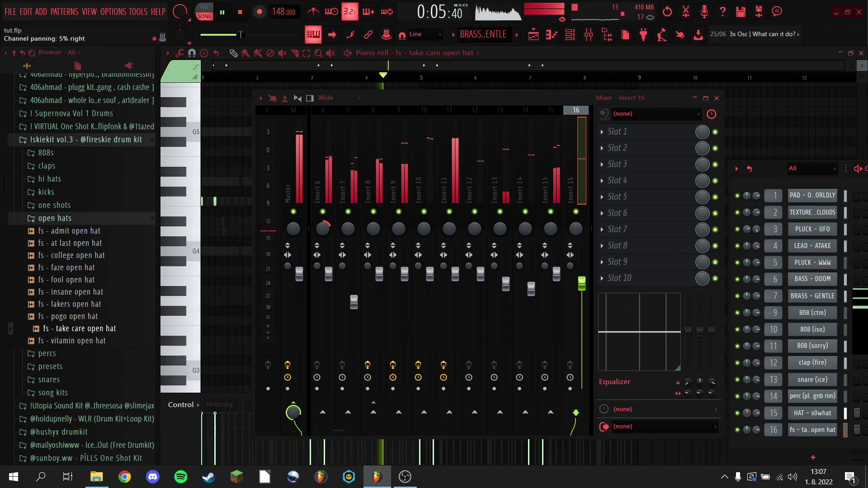
pyautogui.moveTo(747, 413); pyautogui.dragTo(747, 415)
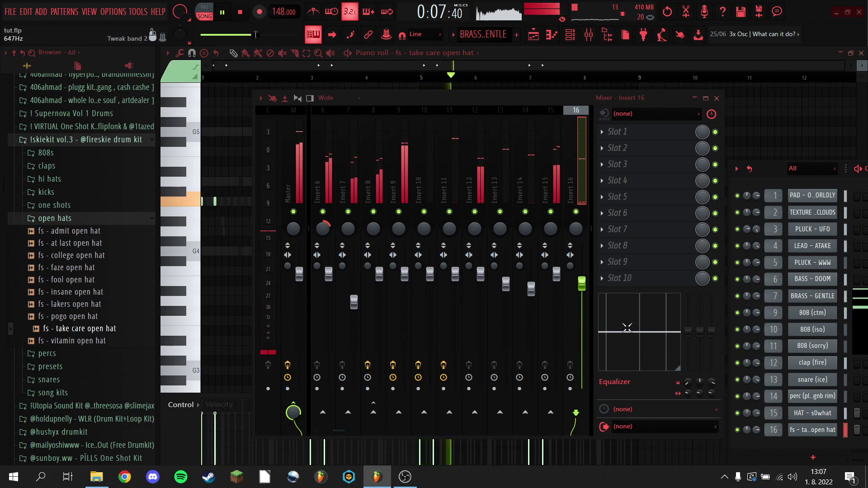
# Lower the volume of mixer track 15 slightly and set mixer track 13 to -4.0 dB.
pyautogui.moveTo(556, 274); pyautogui.dragTo(556, 284)
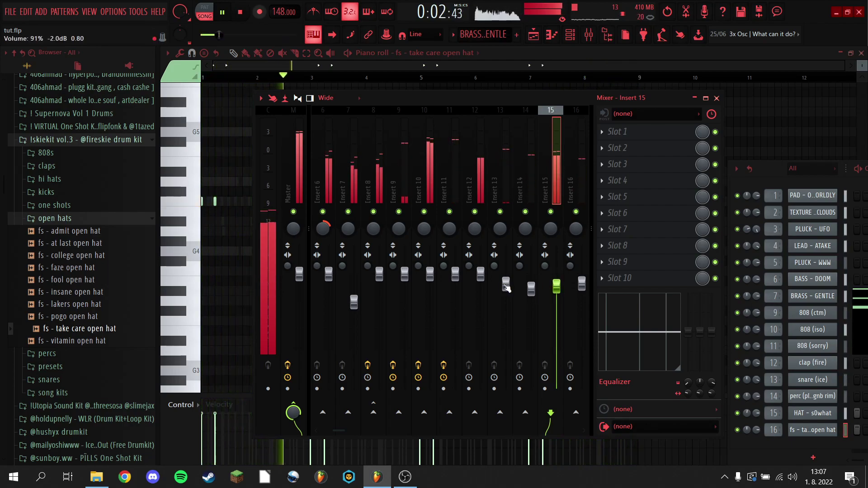
pyautogui.moveTo(507, 285); pyautogui.dragTo(506, 295)
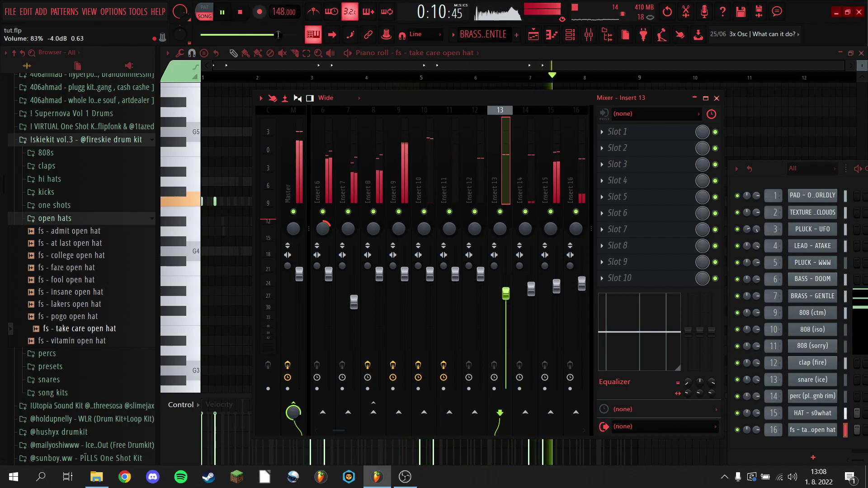
# Open the playlist and select the seven pattern clips in the arrangement, then clear the selection.
pyautogui.click(534, 36)
pyautogui.moveTo(584, 357); pyautogui.dragTo(360, 100)
pyautogui.keyDown('ctrl'); pyautogui.click(544, 240); pyautogui.keyUp('ctrl')
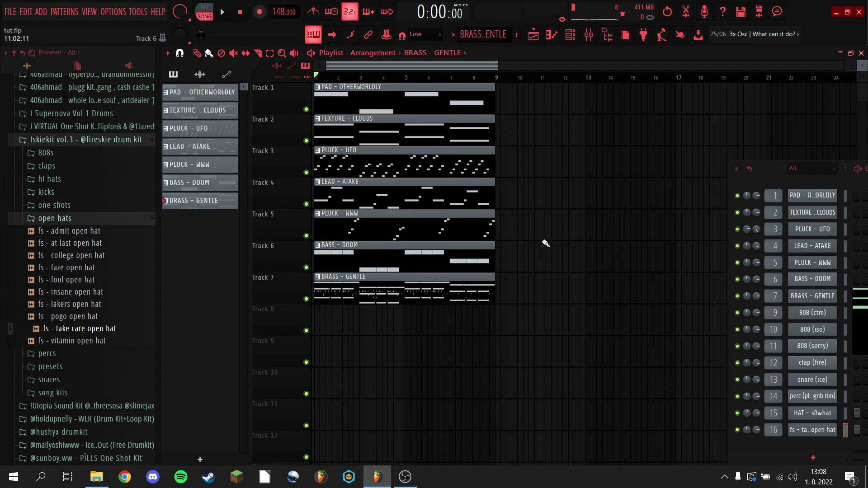
# Split the BRASS - GENTLE pattern by channel and delete its combined clip from playlist track 7.
pyautogui.press('space')
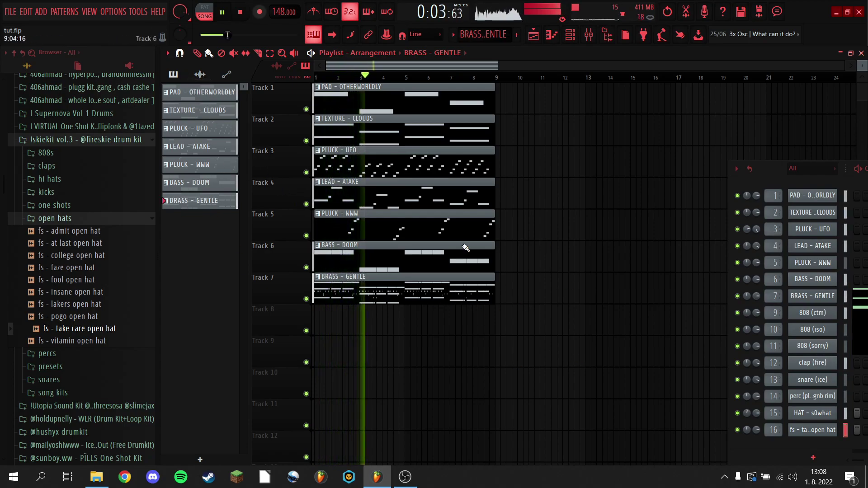
pyautogui.press('space')
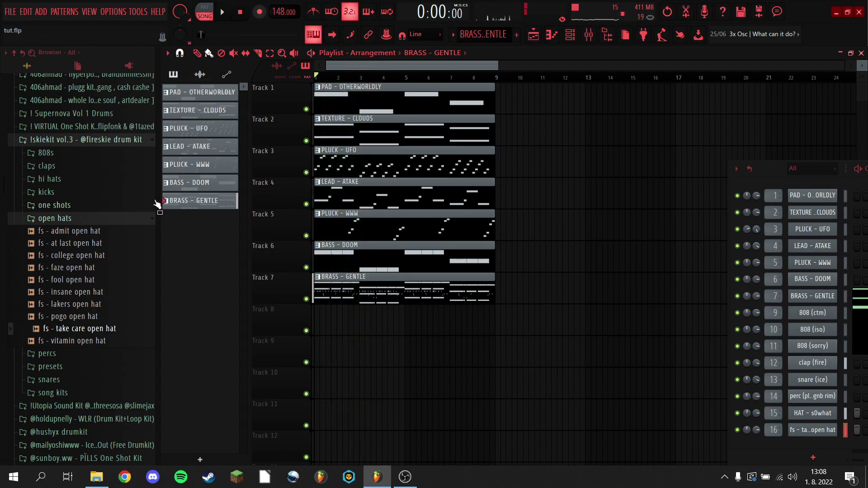
pyautogui.rightClick(193, 209)
pyautogui.click(265, 377)
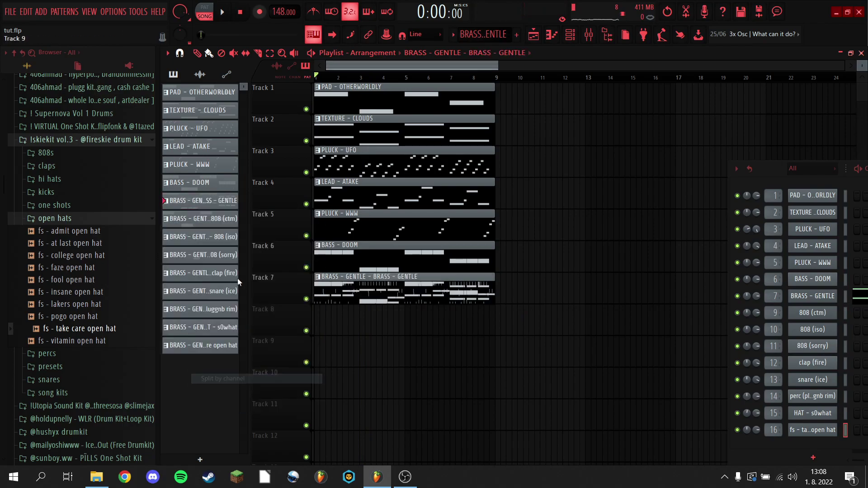
pyautogui.click(425, 301)
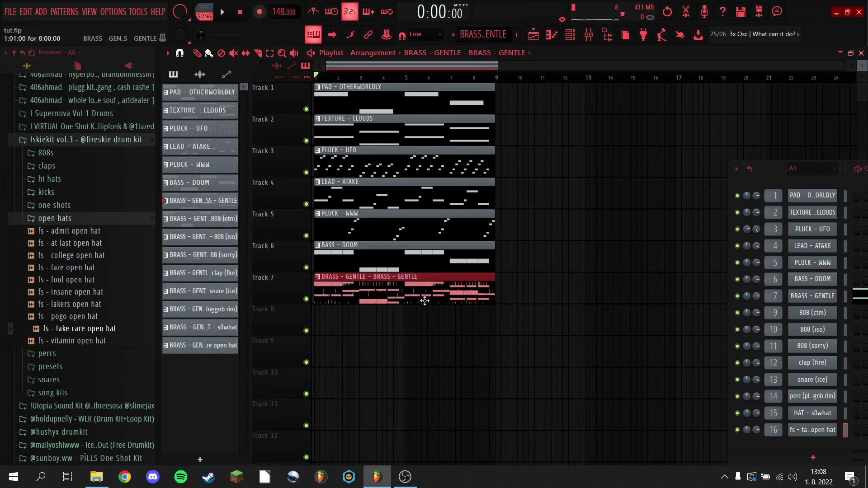
pyautogui.rightClick(425, 301)
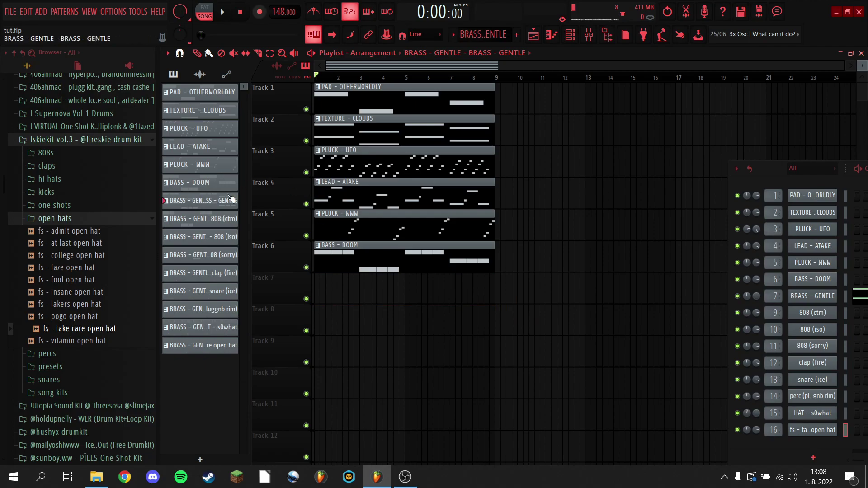
# Shorten the name of the split brass melody pattern to BRASS - GENTLE.
pyautogui.rightClick(214, 200)
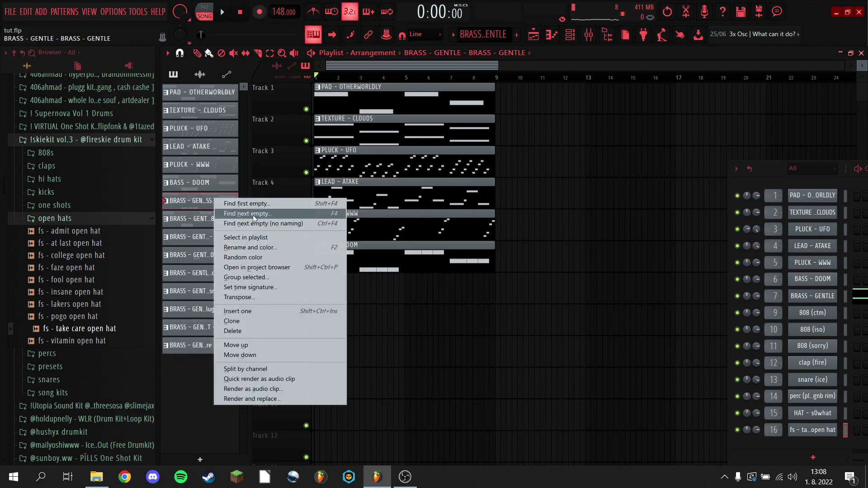
pyautogui.click(262, 248)
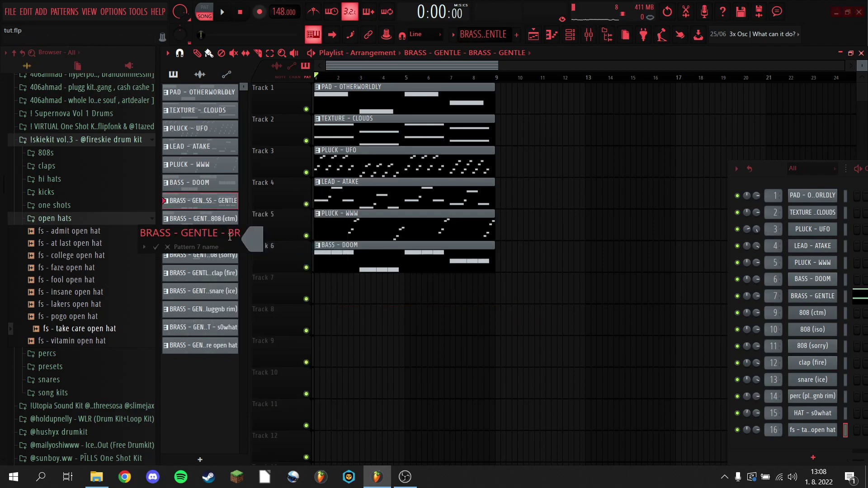
pyautogui.hotkey('ctrl', 'a')
pyautogui.press('BackSpace')
pyautogui.press('Return')
# Remove the BRASS - GENTLE prefix from the ctm 808 pattern so it is named 808 (ctm).
pyautogui.rightClick(208, 222)
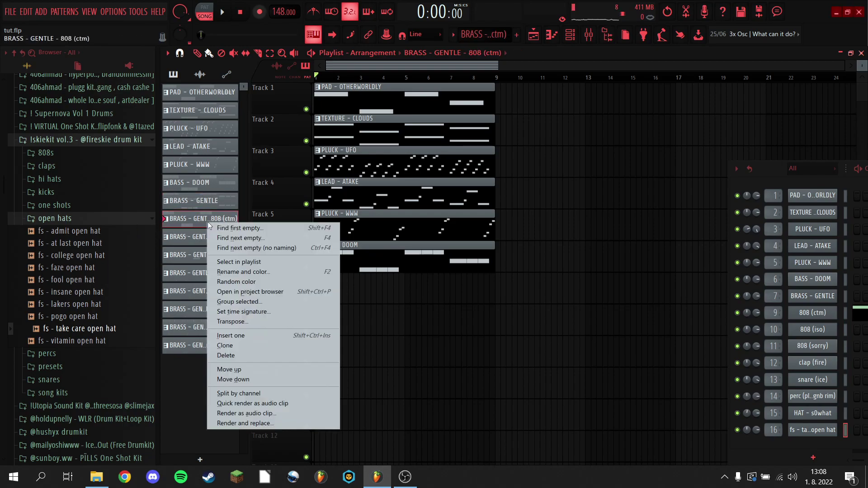
pyautogui.click(248, 272)
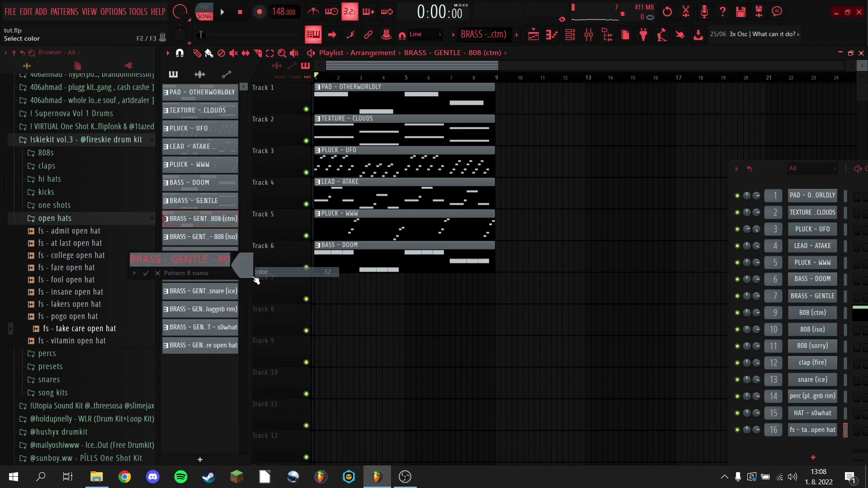
pyautogui.click(219, 263)
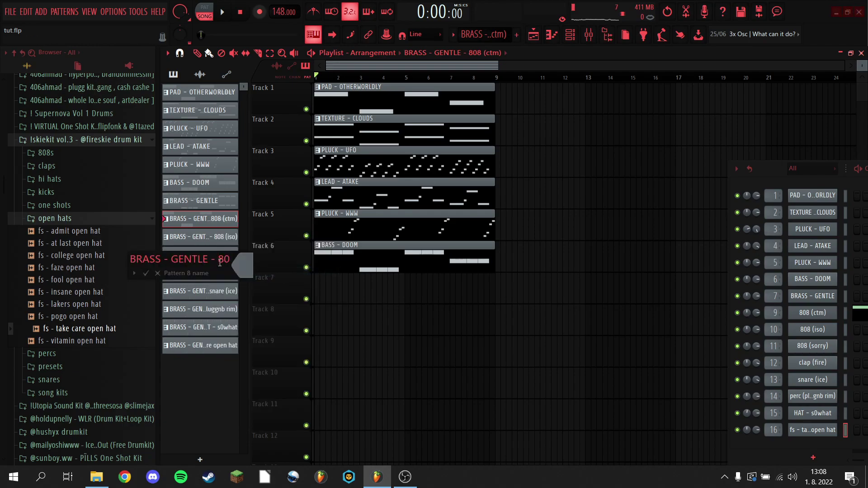
pyautogui.hotkey('shift', 'Home')
pyautogui.press('BackSpace')
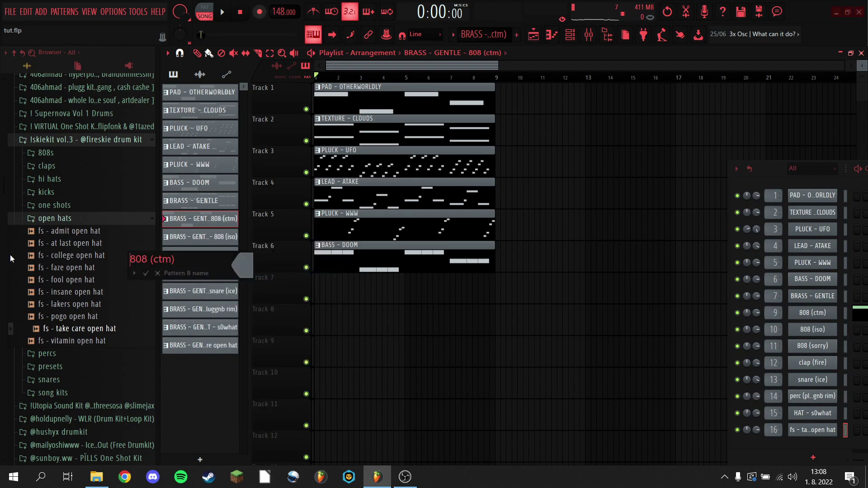
pyautogui.press('Return')
# Rename the BRASS - GENTLE - 808 (iso) pattern as 808 (iso).
pyautogui.click(221, 241)
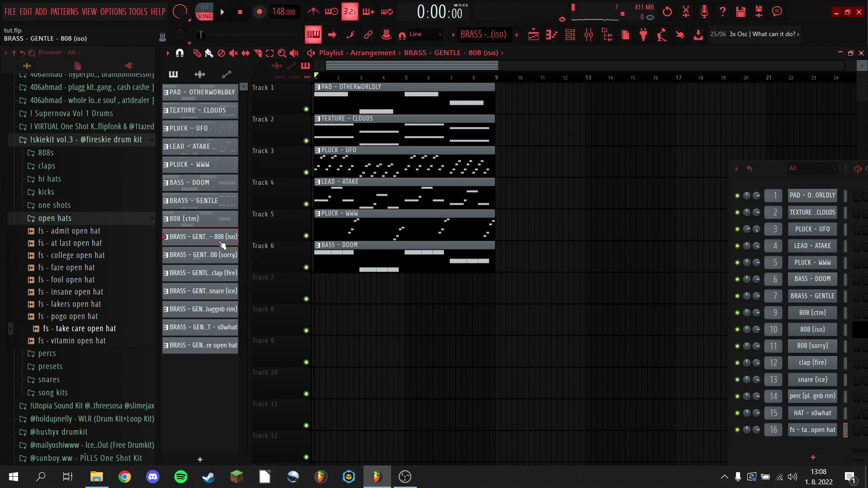
pyautogui.press('F2')
pyautogui.click(180, 229)
pyautogui.hotkey('shift', 'Home')
pyautogui.press('BackSpace')
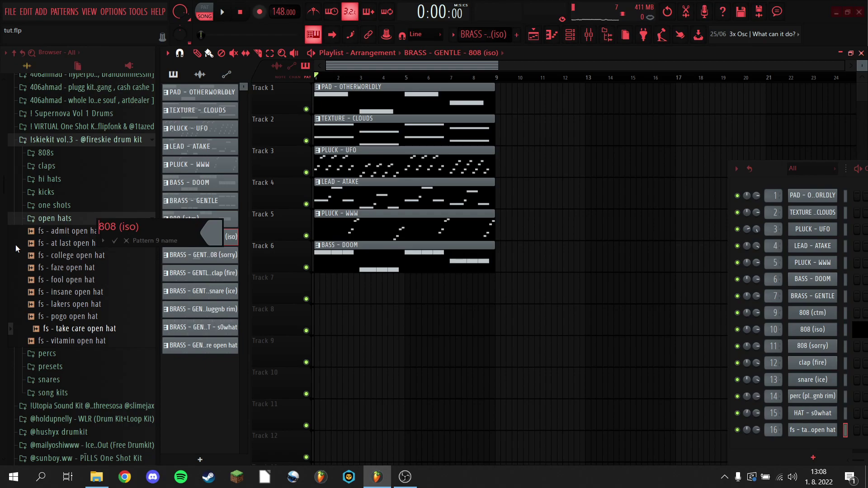
pyautogui.press('Return')
# Rename the BRASS - GENTLE - 808 (sorry) pattern as 808 (sorry).
pyautogui.click(220, 258)
pyautogui.press('F2')
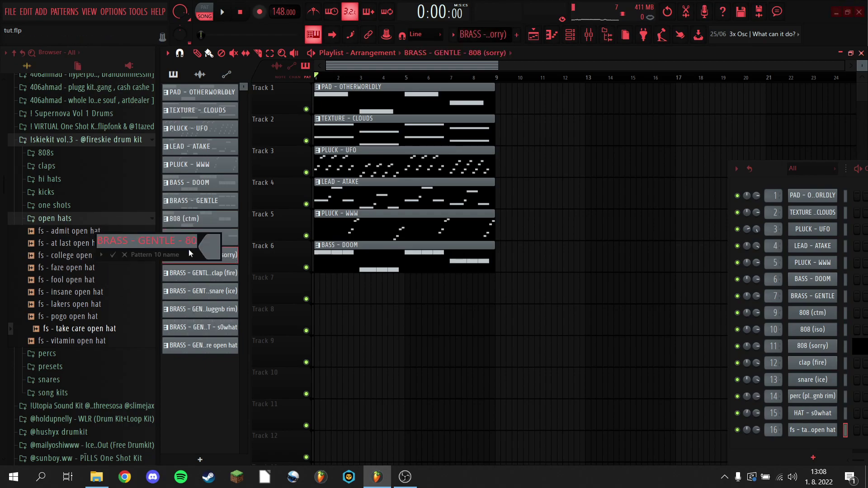
pyautogui.moveTo(186, 241); pyautogui.dragTo(14, 258)
pyautogui.press('BackSpace')
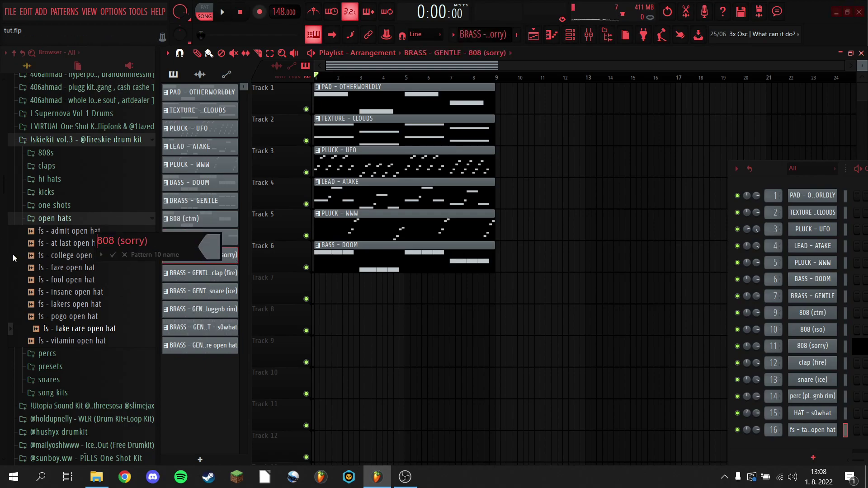
pyautogui.press('Return')
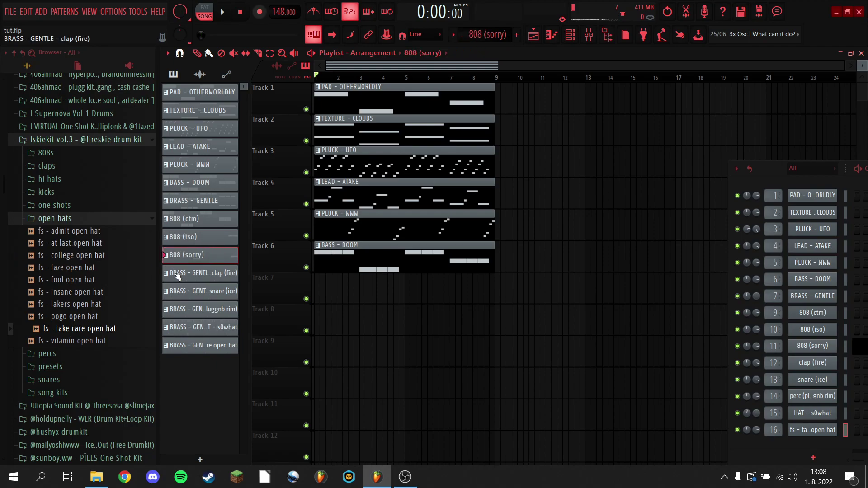
# Rename the clap pattern as clap (fire) by removing its BRASS - GENTLE prefix.
pyautogui.rightClick(196, 273)
pyautogui.click(248, 300)
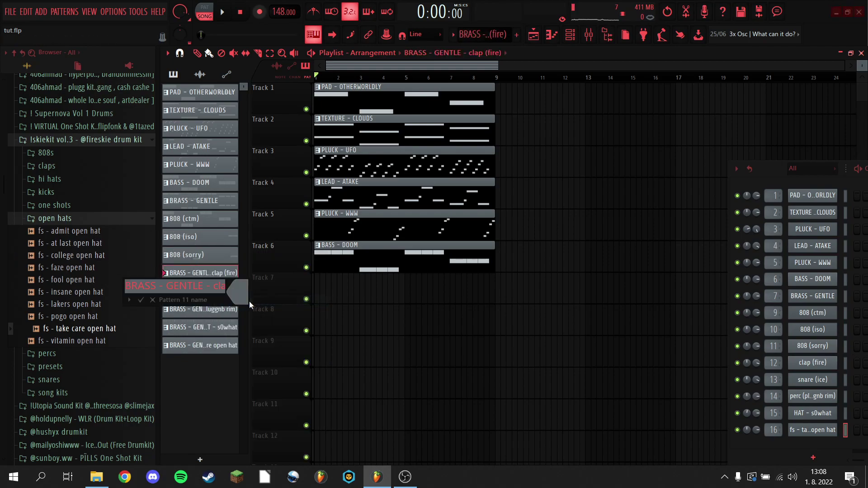
pyautogui.click(216, 289)
pyautogui.press('BackSpace')
pyautogui.press('BackSpace')
pyautogui.press('BackSpace')
pyautogui.press('BackSpace')
pyautogui.press('BackSpace')
pyautogui.press('BackSpace')
pyautogui.press('BackSpace')
pyautogui.press('BackSpace')
pyautogui.press('BackSpace')
pyautogui.press('BackSpace')
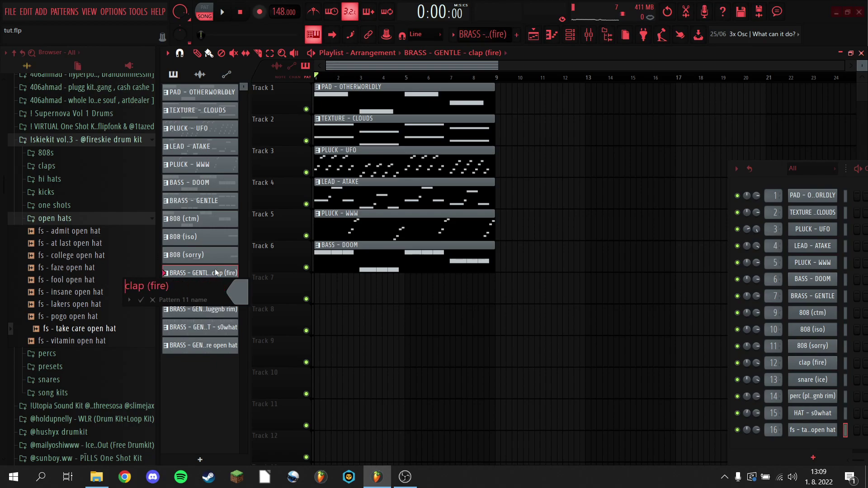
pyautogui.press('Return')
# Rename the snare pattern as snare (ice) by removing its BRASS - GENTLE prefix.
pyautogui.click(220, 295)
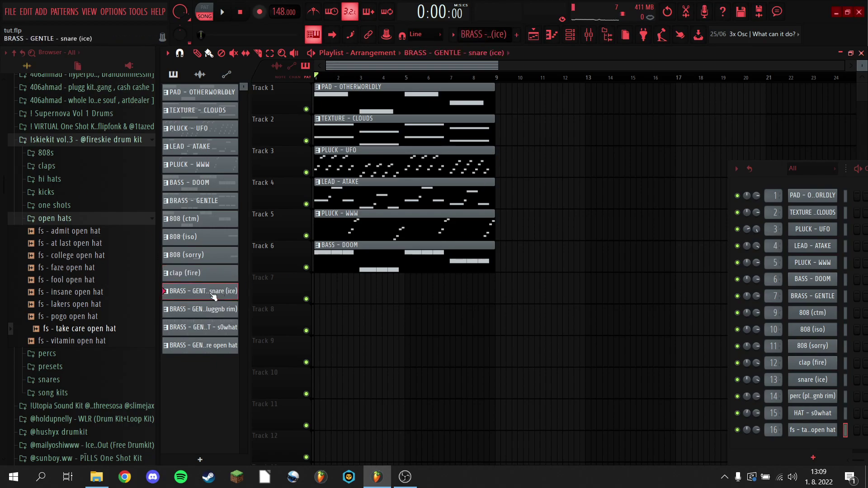
pyautogui.press('F2')
pyautogui.moveTo(177, 283); pyautogui.dragTo(8, 296)
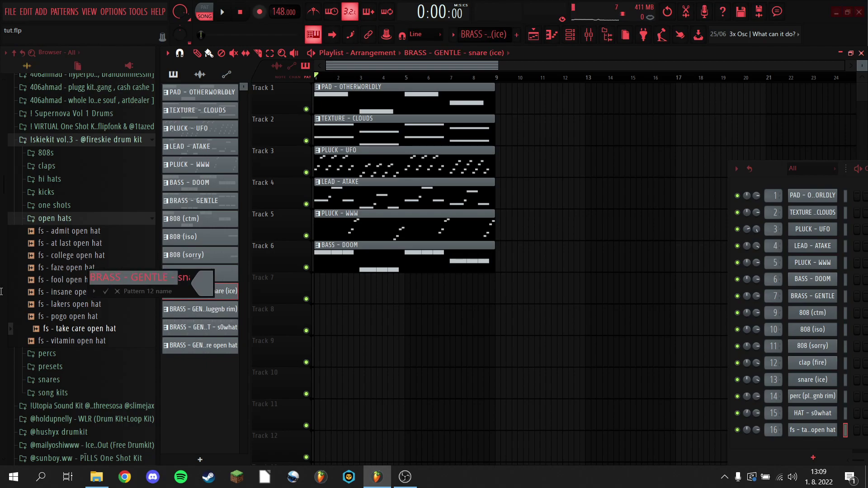
pyautogui.press('BackSpace')
pyautogui.press('Return')
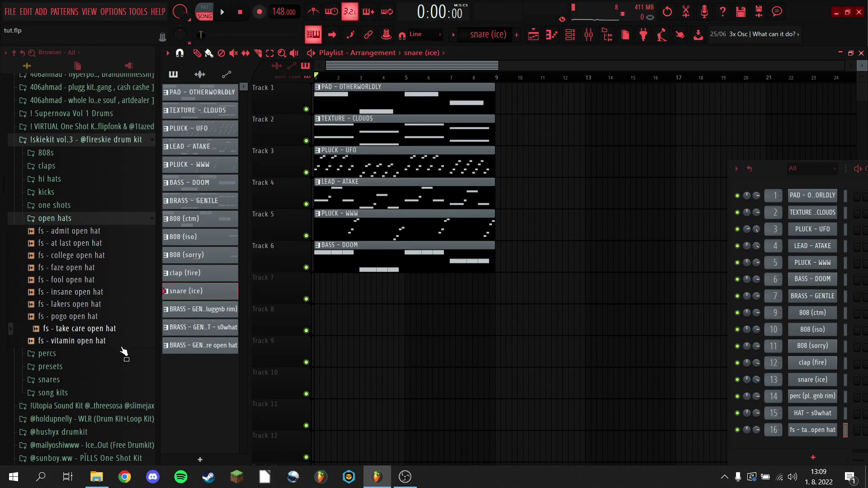
# Rename the percussion pattern as perc (pluggnb rim) by removing its BRASS - GENTLE prefix.
pyautogui.rightClick(197, 312)
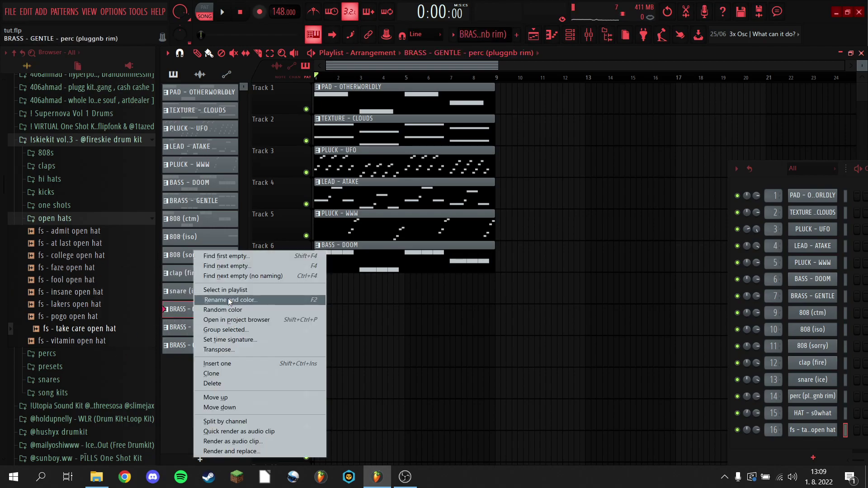
pyautogui.click(229, 300)
pyautogui.moveTo(195, 284); pyautogui.dragTo(14, 302)
pyautogui.press('BackSpace')
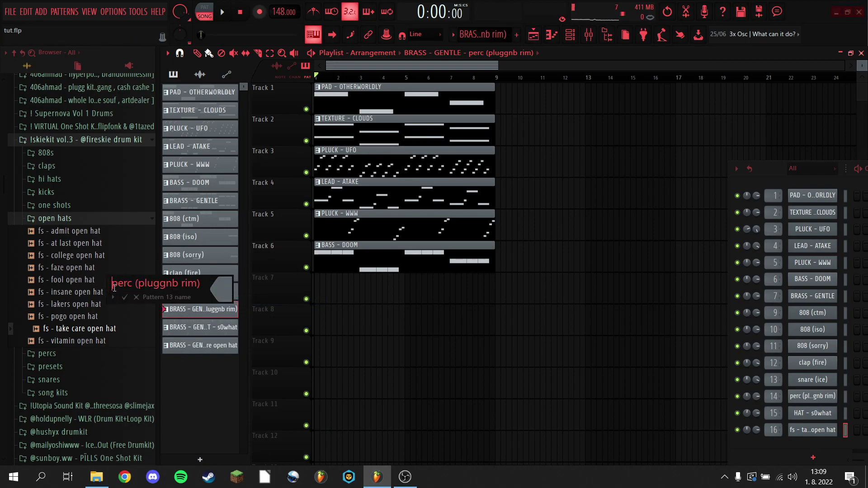
pyautogui.press('Return')
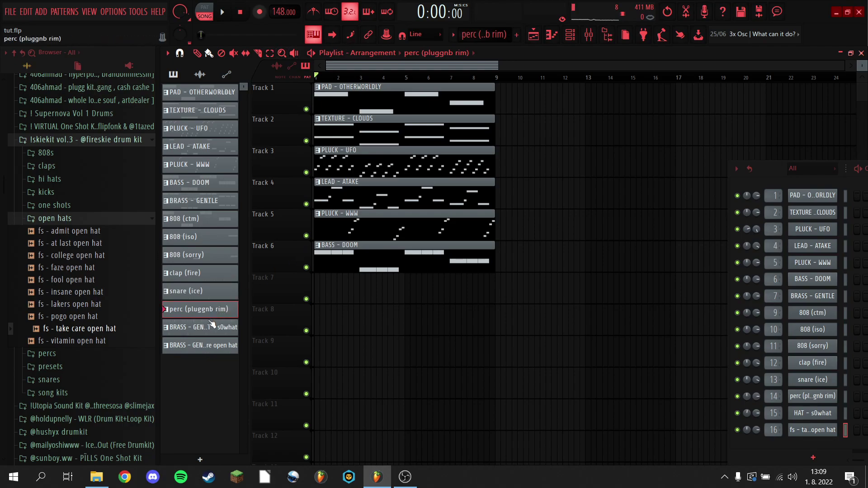
# Rename the hi-hat pattern as HAT - s0what by removing its BRASS - GENTLE prefix.
pyautogui.rightClick(226, 325)
pyautogui.click(232, 300)
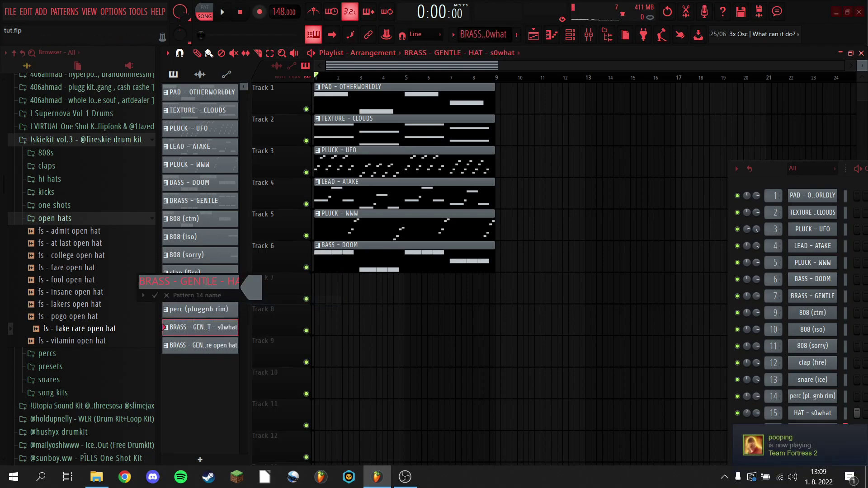
pyautogui.moveTo(229, 282); pyautogui.dragTo(56, 288)
pyautogui.press('BackSpace')
pyautogui.press('Return')
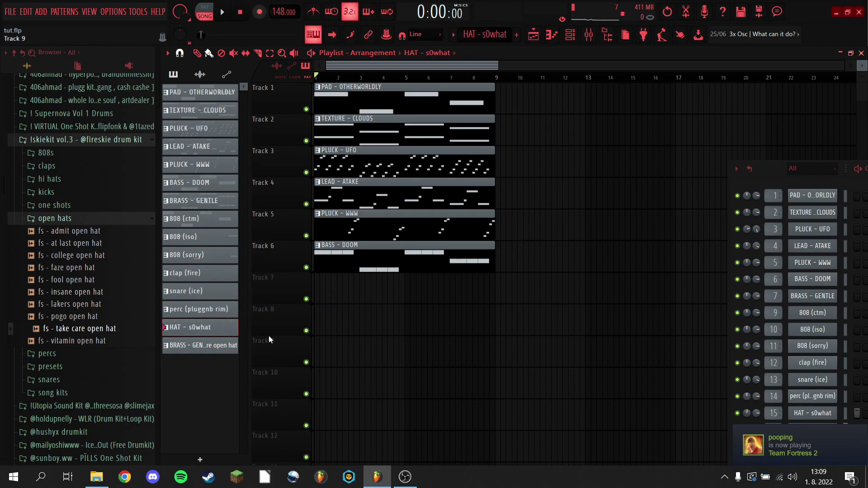
# Rename the open hat pattern as fs - take care open hat by removing its BRASS - GENTLE prefix.
pyautogui.click(199, 348)
pyautogui.press('F2')
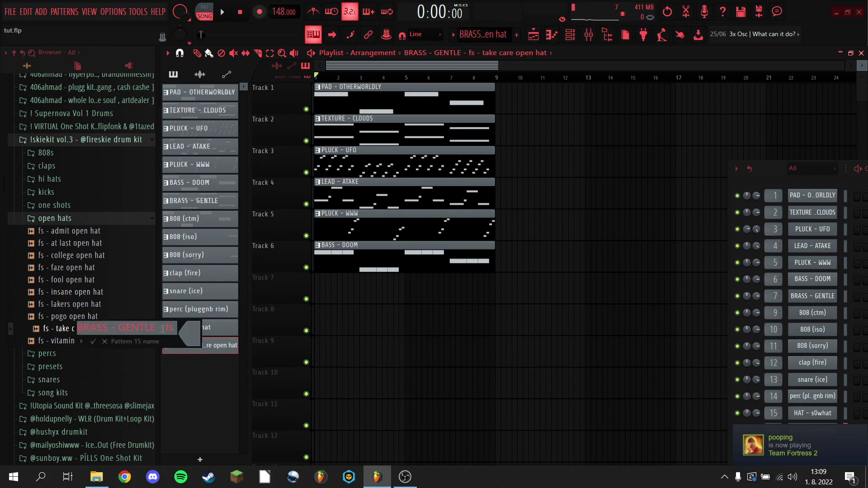
pyautogui.moveTo(163, 330); pyautogui.dragTo(32, 335)
pyautogui.press('BackSpace')
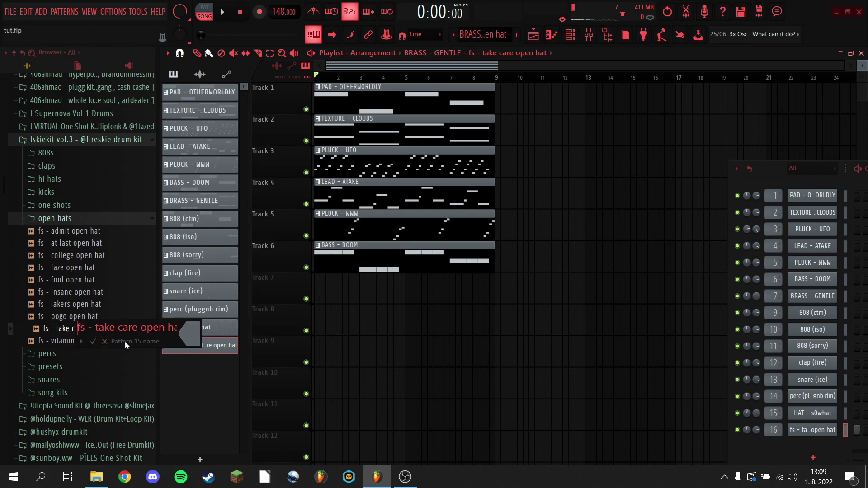
pyautogui.press('Return')
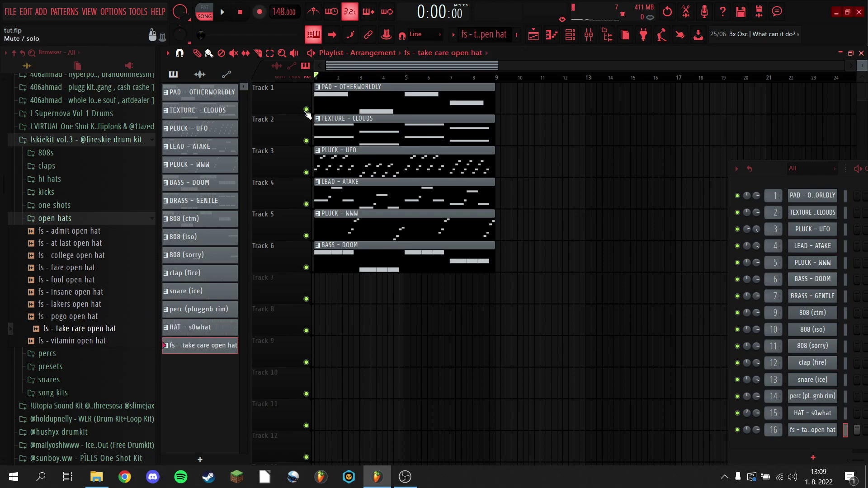
# Place the eight patterns from 808 (ctm) to fs - take care open hat at bar 1 on playlist tracks 7 to 14.
pyautogui.click(228, 223)
pyautogui.keyDown('shift'); pyautogui.click(229, 349); pyautogui.keyUp('shift')
pyautogui.moveTo(228, 349); pyautogui.dragTo(437, 291)
# Resize the 808 (iso), perc (pluggnb rim) and open hat clips to match the eight-bar length of the other clips.
pyautogui.press('space')
pyautogui.scroll(-2, 543, 328)
pyautogui.moveTo(521, 386); pyautogui.dragTo(499, 380)
pyautogui.press('space')
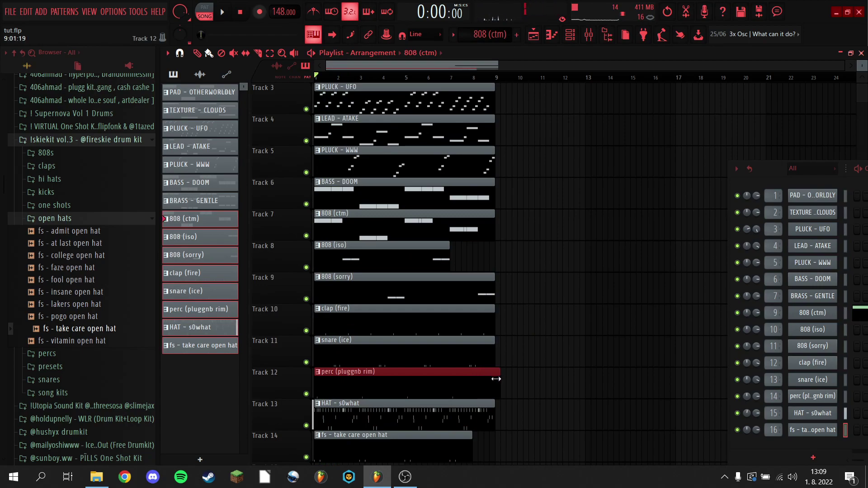
pyautogui.moveTo(453, 254); pyautogui.dragTo(495, 255)
pyautogui.moveTo(473, 451); pyautogui.dragTo(488, 450)
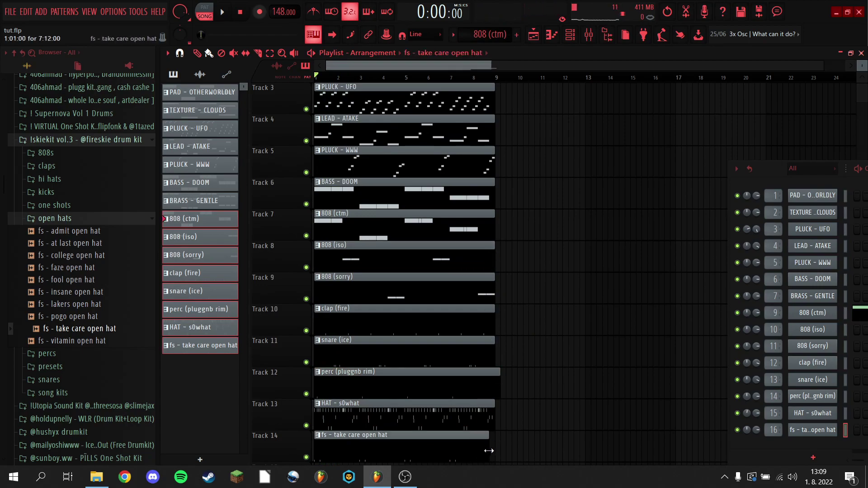
pyautogui.moveTo(499, 395); pyautogui.dragTo(493, 395)
# Move the eight 808 and drum clips down one track and place the BRASS - GENTLE pattern on track 7.
pyautogui.moveTo(515, 464); pyautogui.dragTo(355, 271)
pyautogui.keyDown('ctrl'); pyautogui.click(578, 271); pyautogui.keyUp('ctrl')
pyautogui.moveTo(187, 203); pyautogui.dragTo(335, 226)
pyautogui.click(558, 251)
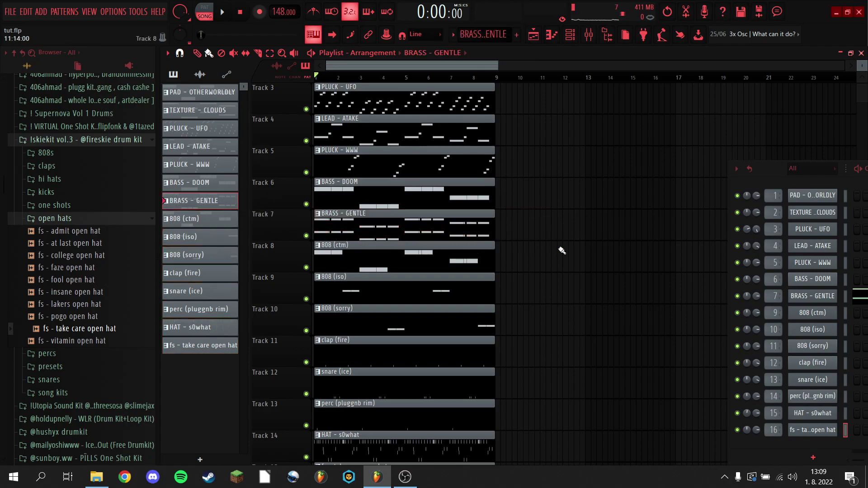
# Play the arrangement, audition mixer inserts 8 and 7 on their own, re-enable all inserts, and return to the playlist.
pyautogui.scroll(2, 790, 86)
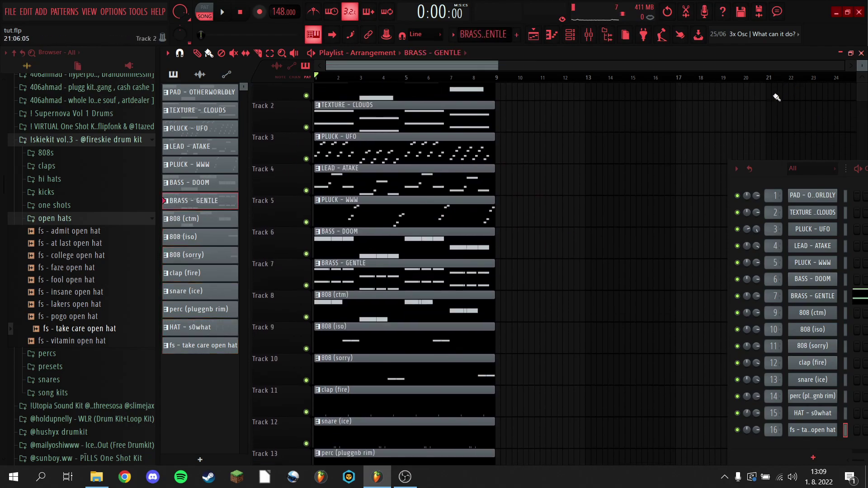
pyautogui.press('space')
pyautogui.moveTo(862, 66); pyautogui.dragTo(862, 57)
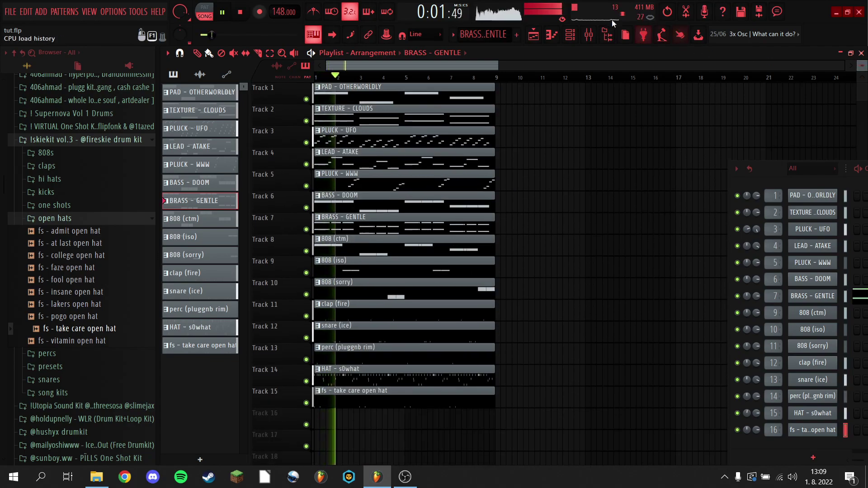
pyautogui.click(590, 34)
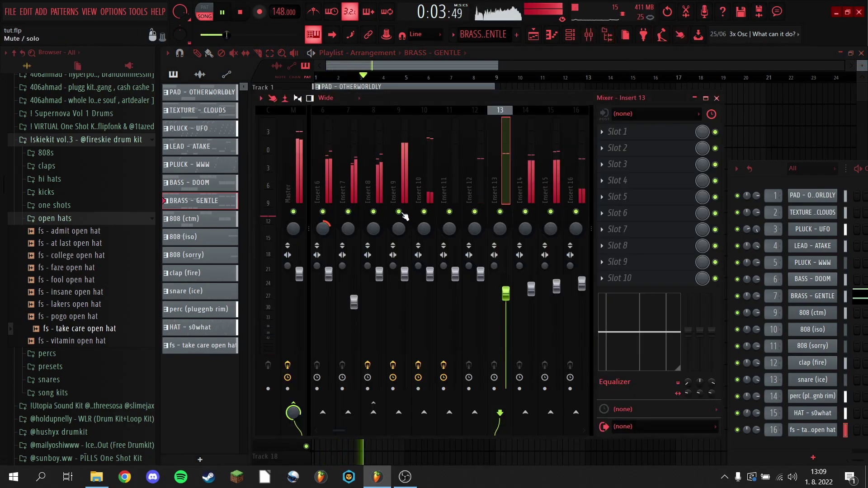
pyautogui.rightClick(373, 212)
pyautogui.click(348, 212)
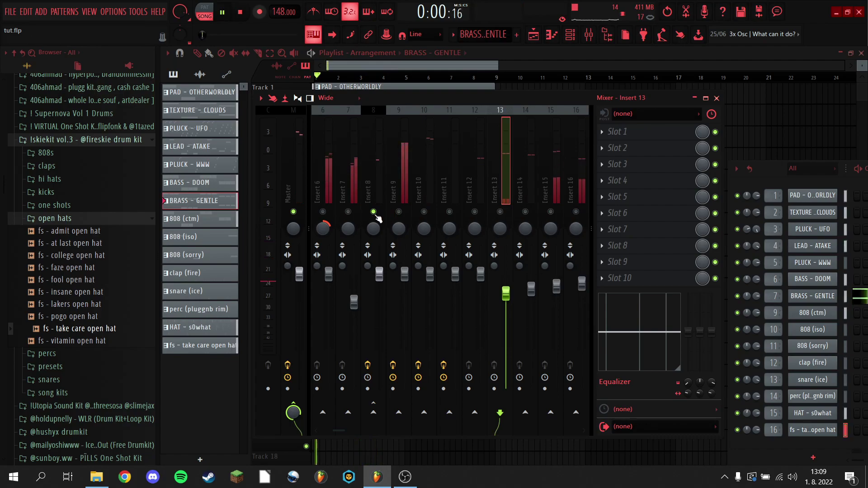
pyautogui.click(356, 217)
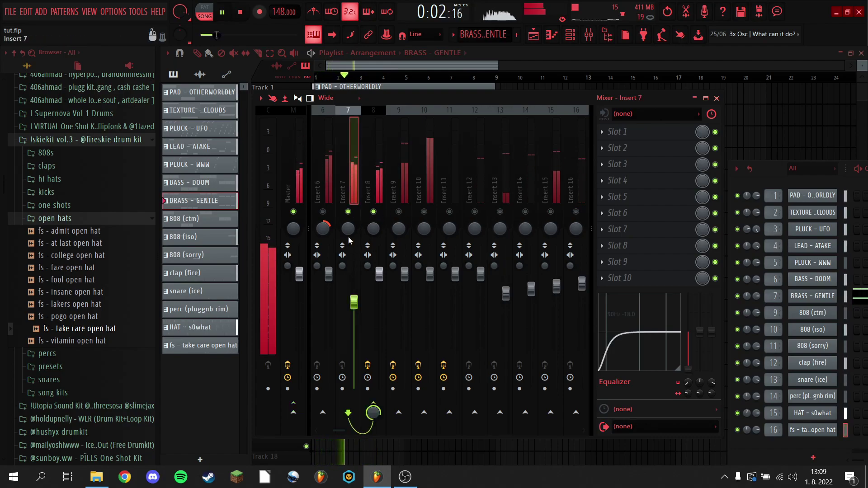
pyautogui.rightClick(500, 212)
pyautogui.rightClick(500, 212)
pyautogui.click(519, 53)
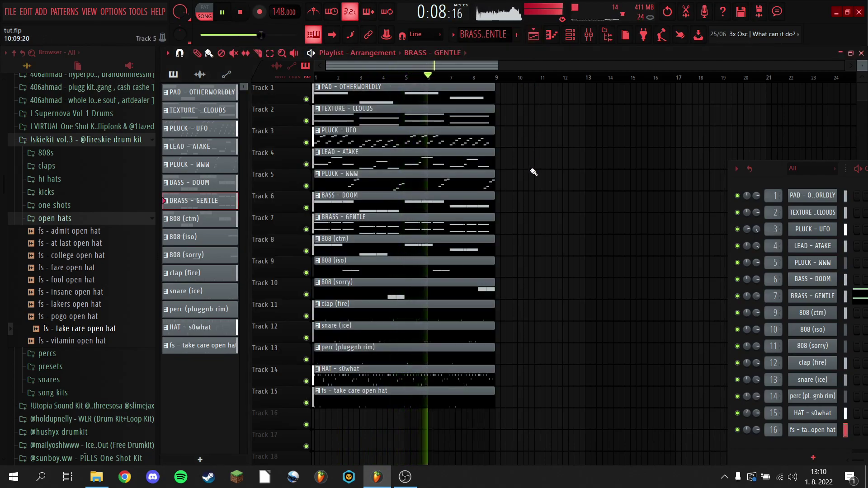
# Duplicate all fifteen eight-bar clips to start at bar 9 and play the arrangement from the start.
pyautogui.moveTo(561, 434); pyautogui.dragTo(337, 84)
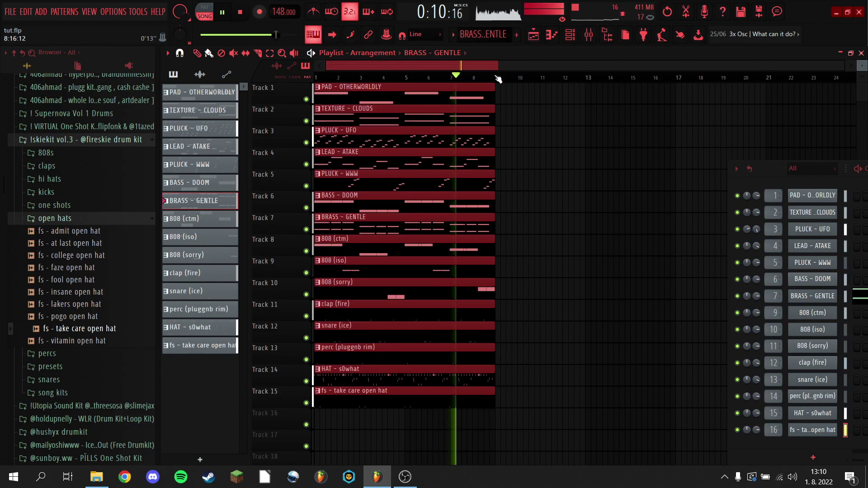
pyautogui.hotkey('ctrl', 'b')
pyautogui.keyDown('ctrl'); pyautogui.click(632, 330); pyautogui.keyUp('ctrl')
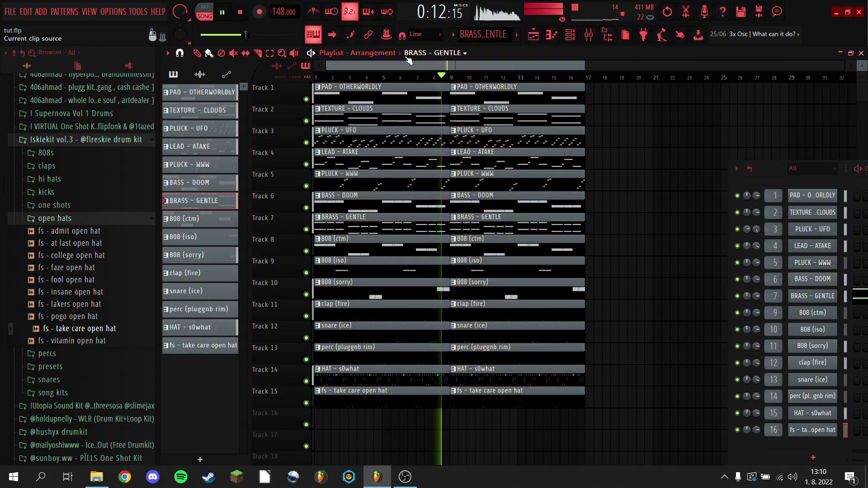
pyautogui.click(401, 77)
pyautogui.press('space')
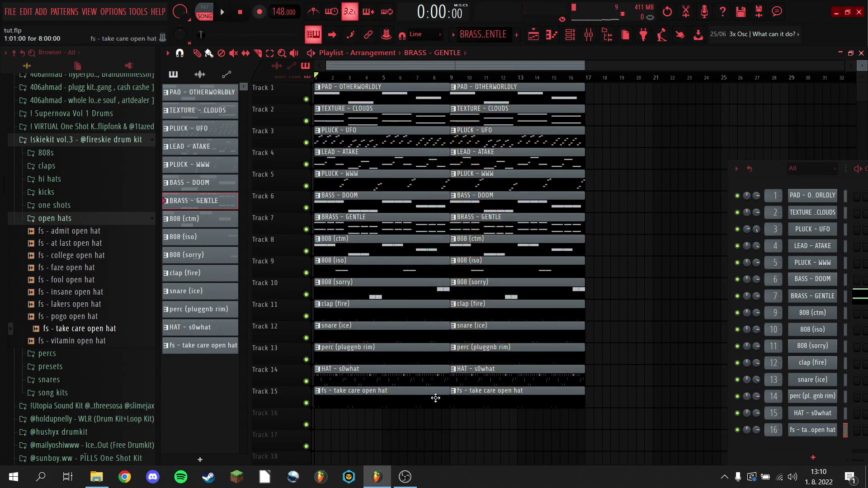
pyautogui.press('space')
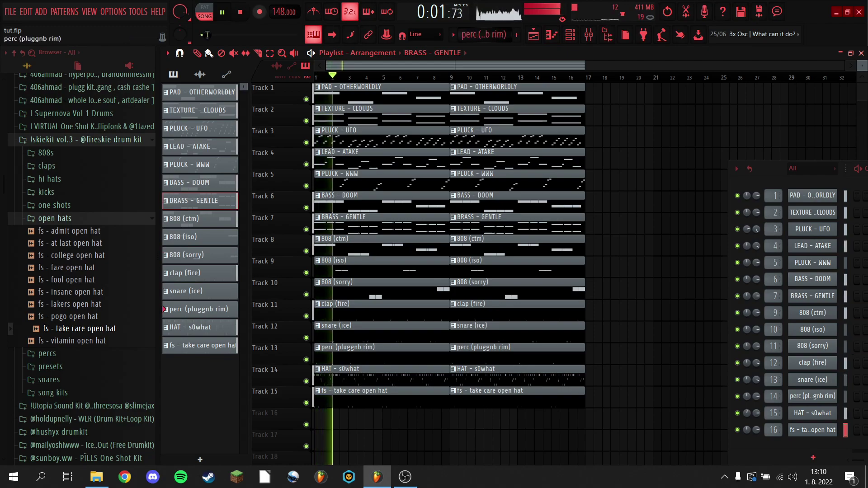
# Create the empty Pattern 16 and place it at bar 1 on playlist track 16, spanning eight bars.
pyautogui.press('F4')
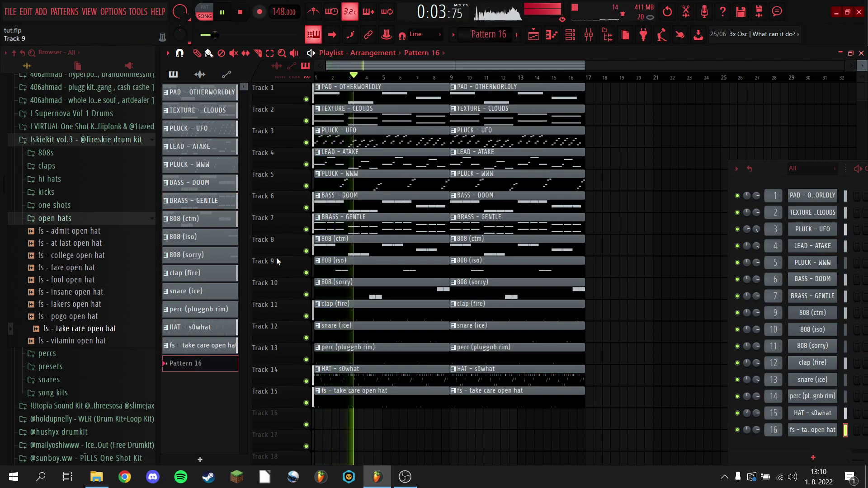
pyautogui.moveTo(217, 364); pyautogui.dragTo(450, 389)
pyautogui.press('space')
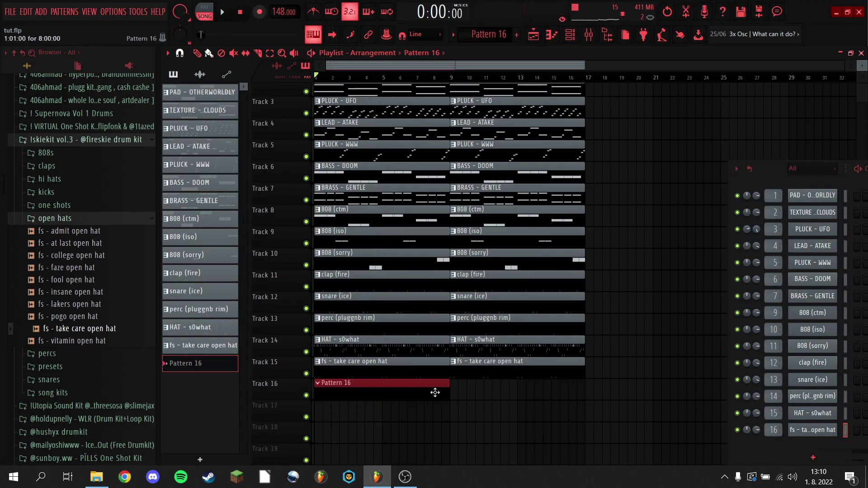
# Add a Purity channel with the Bell & Perc preset Digi Tubular and set its amp envelope release to 0.010 sec.
pyautogui.click(813, 458)
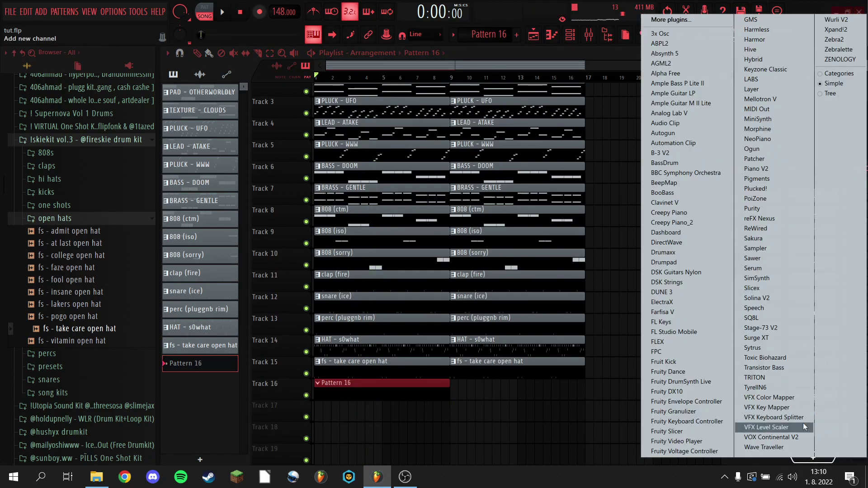
pyautogui.click(753, 209)
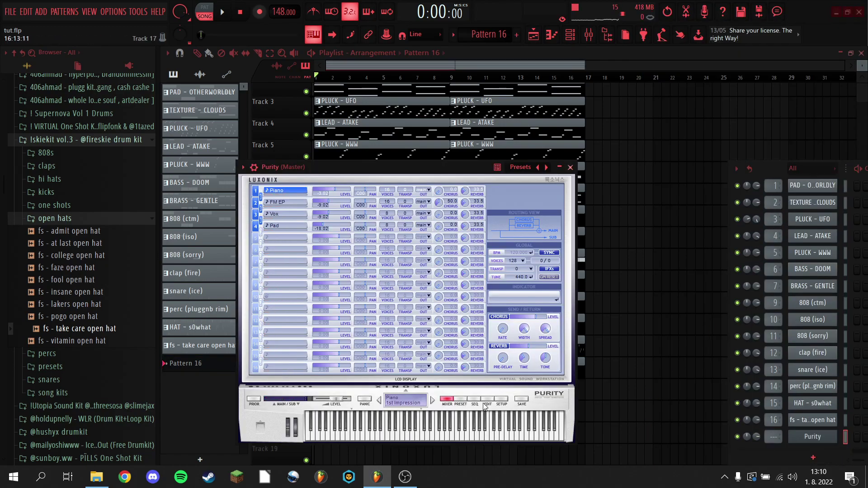
pyautogui.click(466, 402)
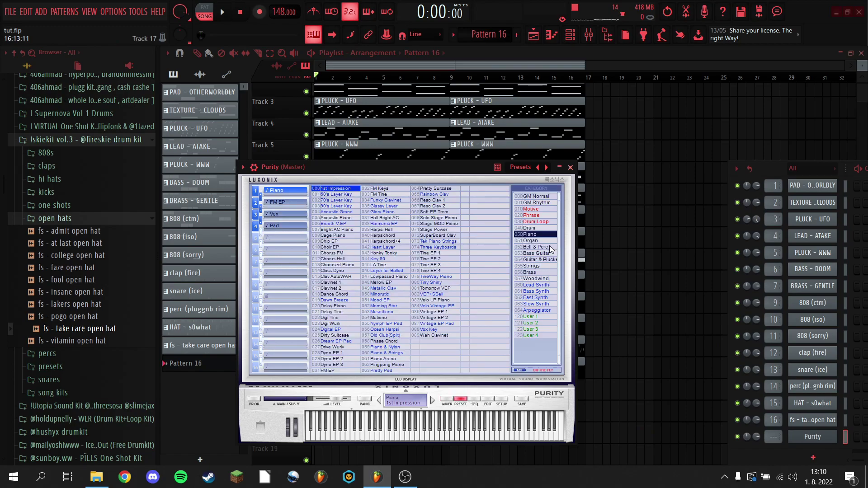
pyautogui.click(548, 247)
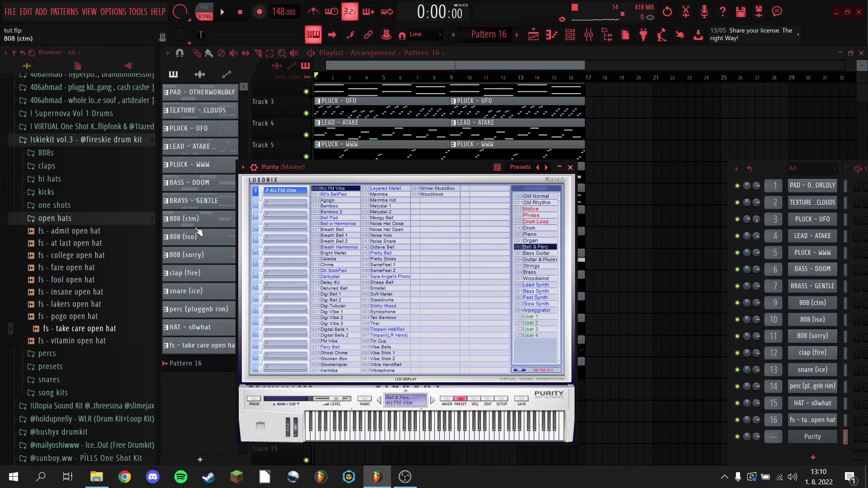
pyautogui.click(333, 307)
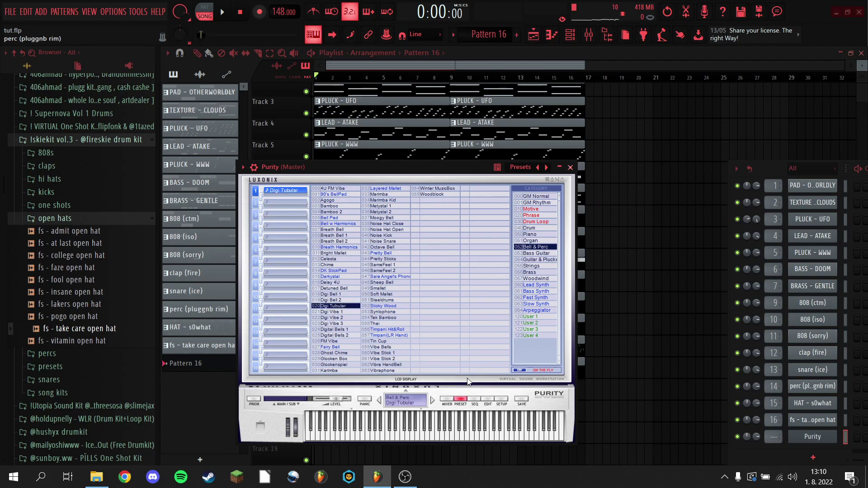
pyautogui.click(487, 400)
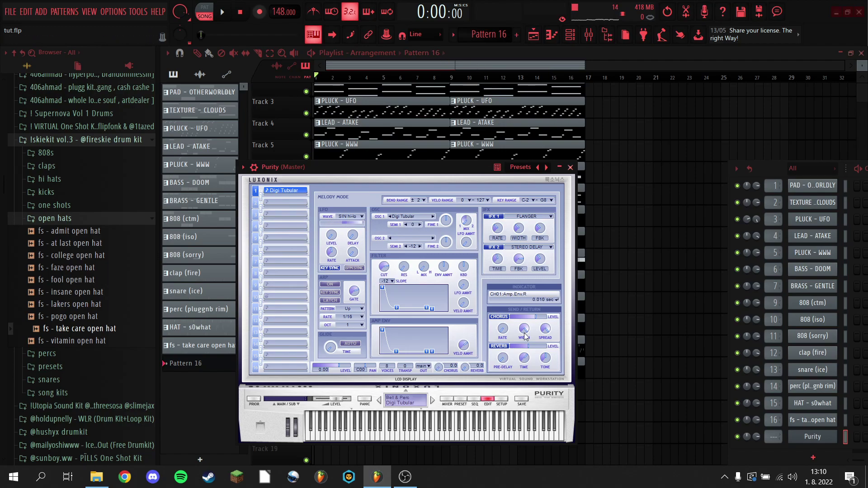
pyautogui.press('Escape')
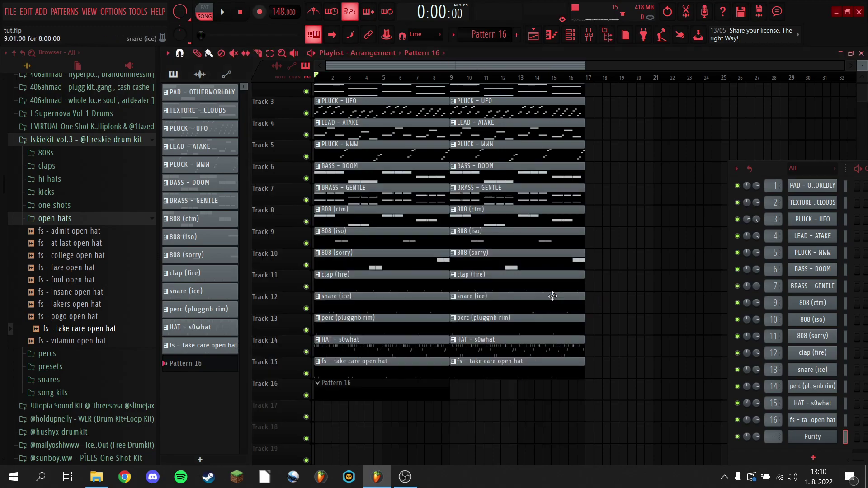
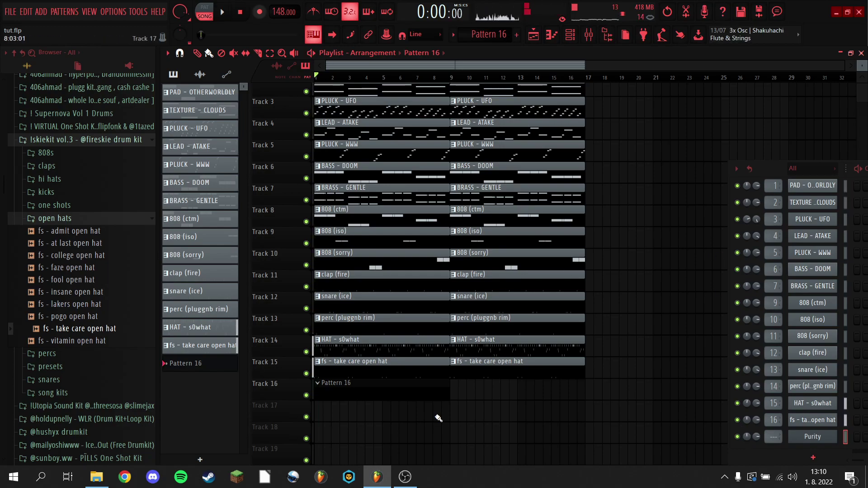
# Write two two-bar notes in Purity's piano roll, G5 at bar 1 and D#5 at bar 3.
pyautogui.rightClick(826, 447)
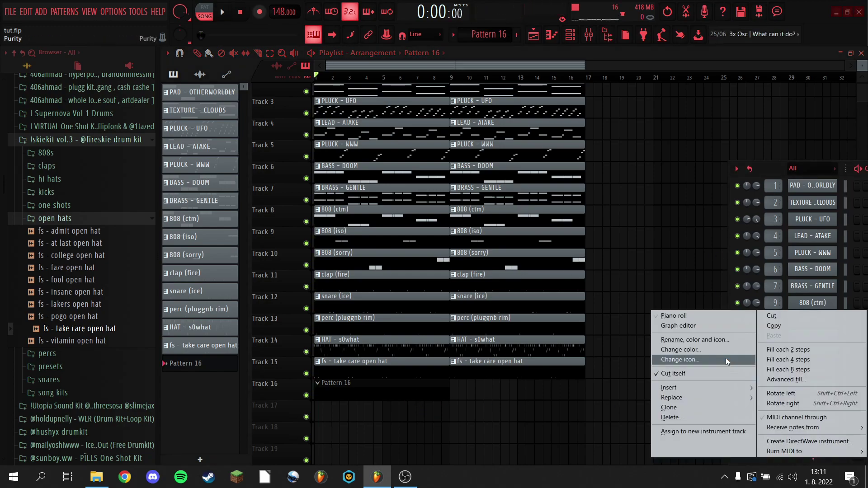
pyautogui.click(671, 318)
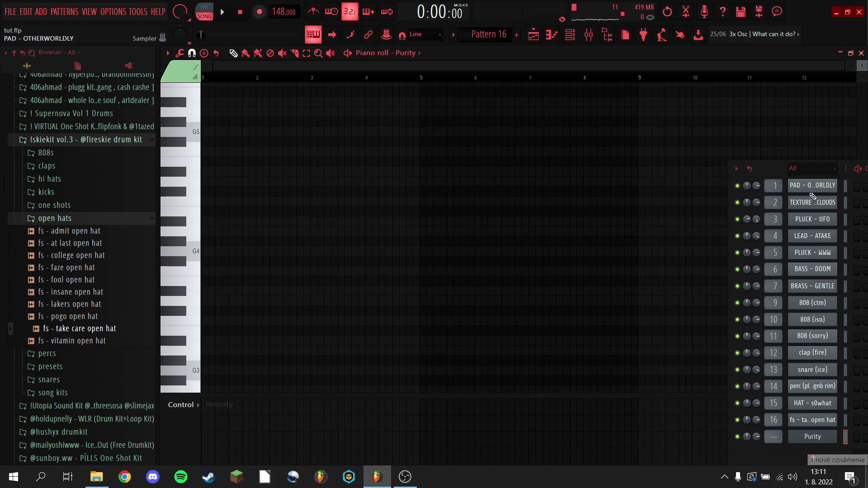
pyautogui.click(171, 132)
pyautogui.moveTo(203, 131); pyautogui.dragTo(312, 145)
pyautogui.press('space')
pyautogui.moveTo(261, 133); pyautogui.dragTo(360, 168)
# Duplicate the two Purity notes to bar 5 and raise the last note, at bar 7, to F5.
pyautogui.moveTo(448, 193); pyautogui.dragTo(230, 97)
pyautogui.hotkey('ctrl', 'b')
pyautogui.keyDown('ctrl'); pyautogui.click(600, 200); pyautogui.keyUp('ctrl')
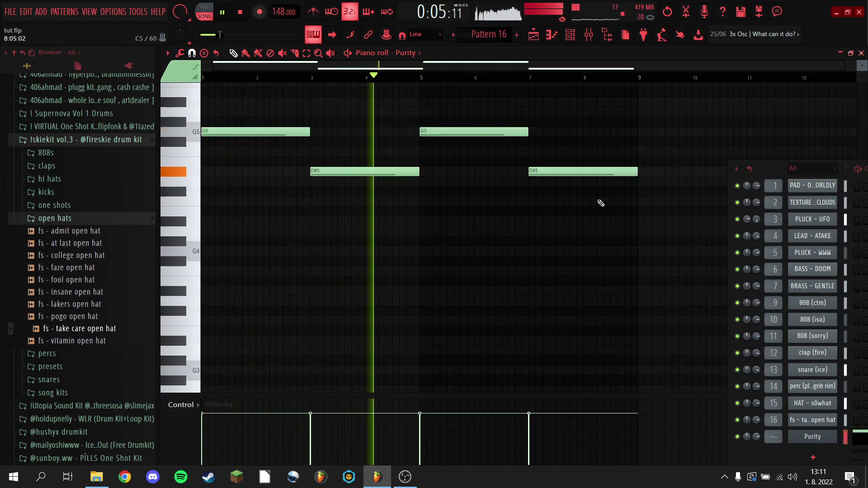
pyautogui.moveTo(557, 173); pyautogui.dragTo(557, 152)
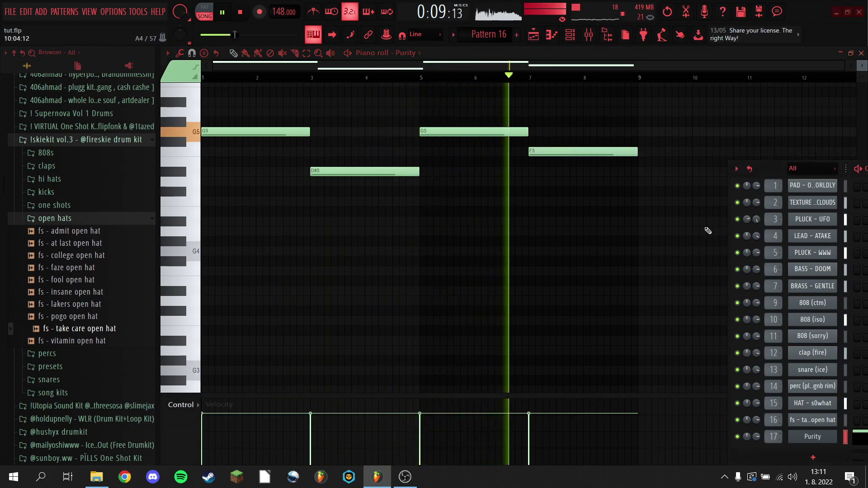
# Lower the volume of Purity's mixer insert 17 slightly and cut its EQ low shelf to -18.0 dB.
pyautogui.click(589, 37)
pyautogui.moveTo(582, 274); pyautogui.dragTo(582, 279)
pyautogui.moveTo(688, 332); pyautogui.dragTo(688, 370)
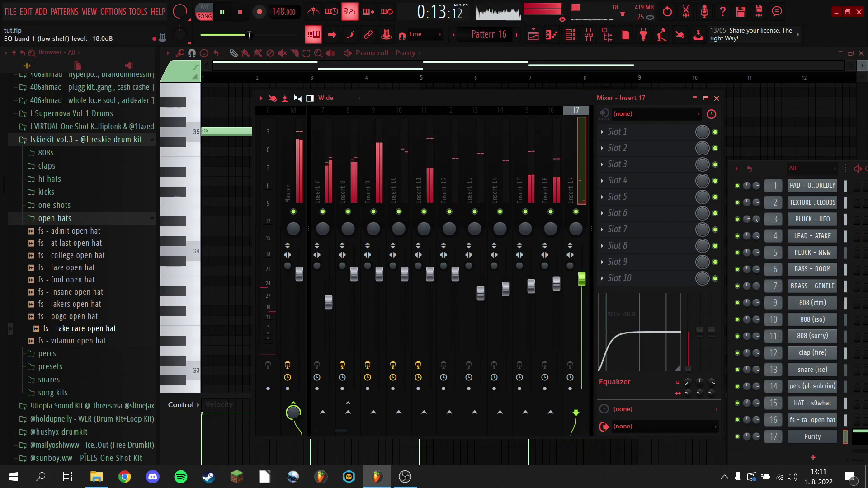
pyautogui.press('space')
# Duplicate the Pattern 16 clip on track 16 to bar 9 and move the channel rack further into view.
pyautogui.click(537, 36)
pyautogui.moveTo(486, 411); pyautogui.dragTo(392, 398)
pyautogui.hotkey('ctrl', 'b')
pyautogui.press('space')
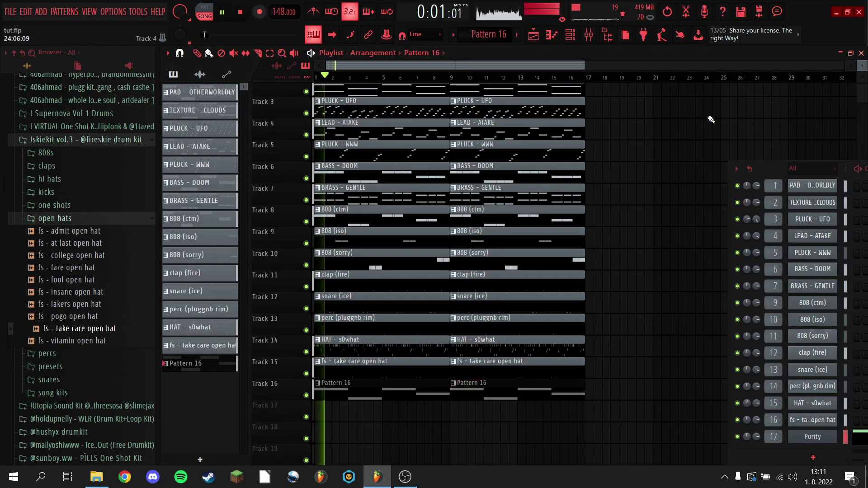
pyautogui.moveTo(758, 164); pyautogui.dragTo(695, 69)
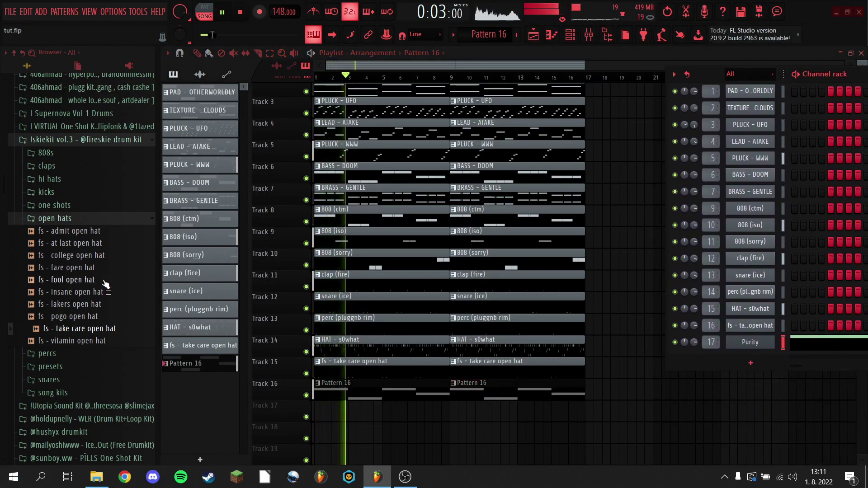
# Try to split Pattern 16 by channel.
pyautogui.rightClick(200, 362)
pyautogui.click(237, 422)
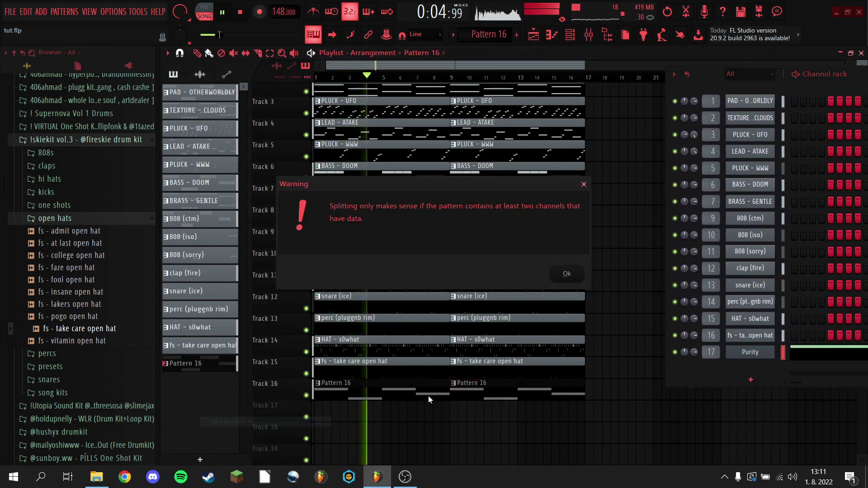
pyautogui.click(583, 186)
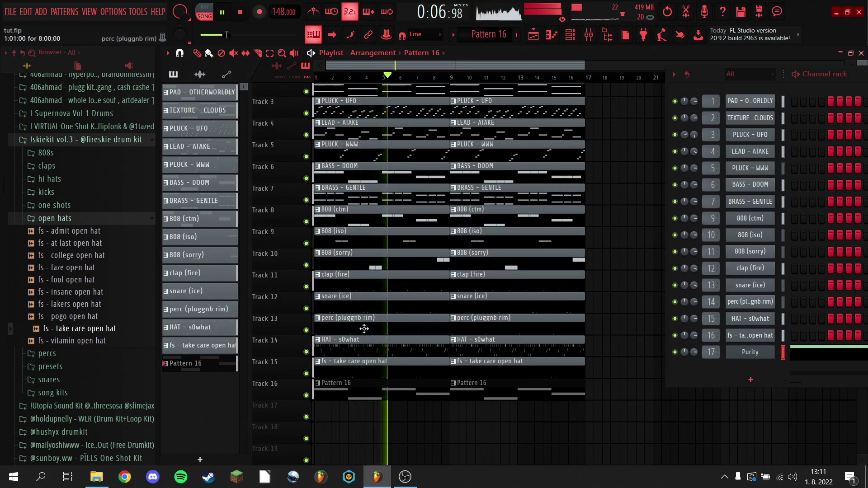
pyautogui.press('space')
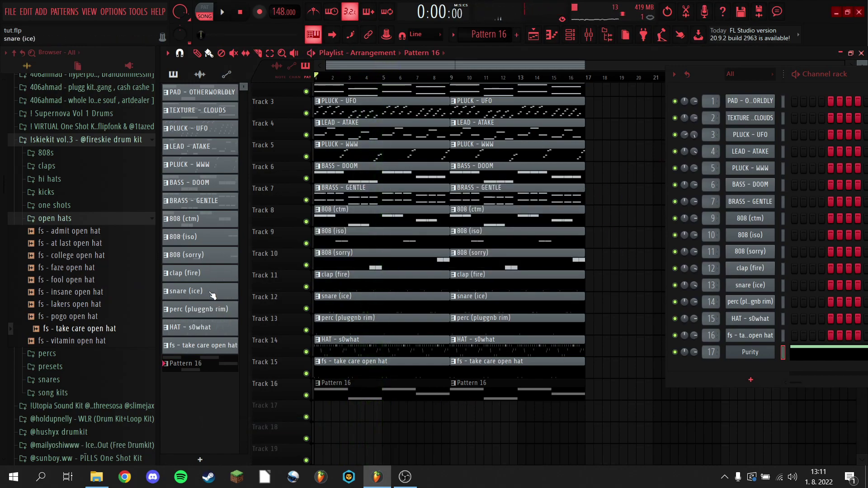
# Select the snare (ice) pattern and open the snares folder of the Twizzy Stash Kit in the browser.
pyautogui.rightClick(190, 289)
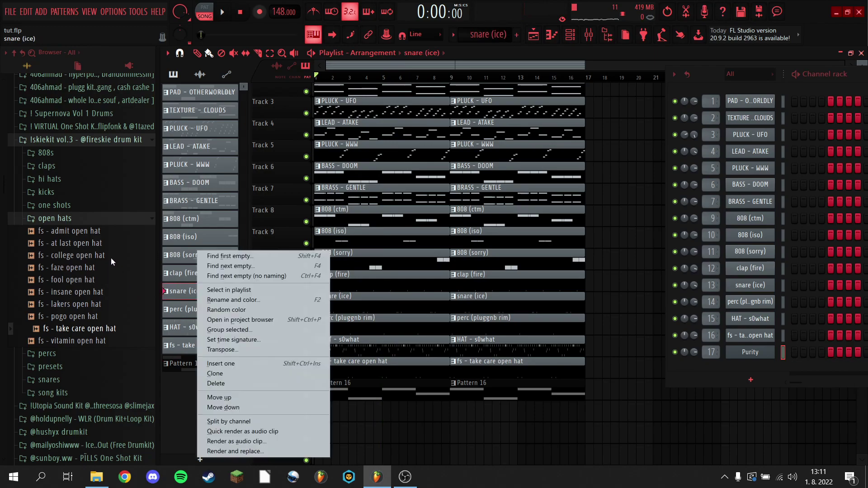
pyautogui.click(60, 379)
pyautogui.click(74, 375)
pyautogui.scroll(-10, 73, 357)
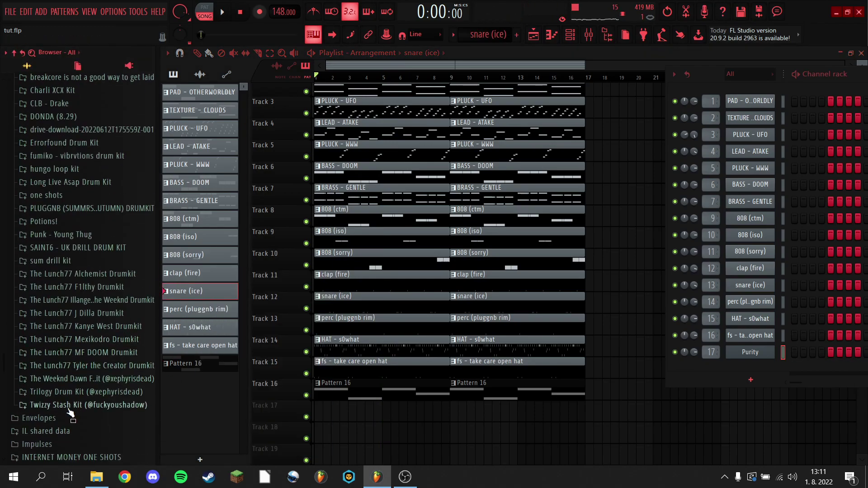
pyautogui.click(69, 407)
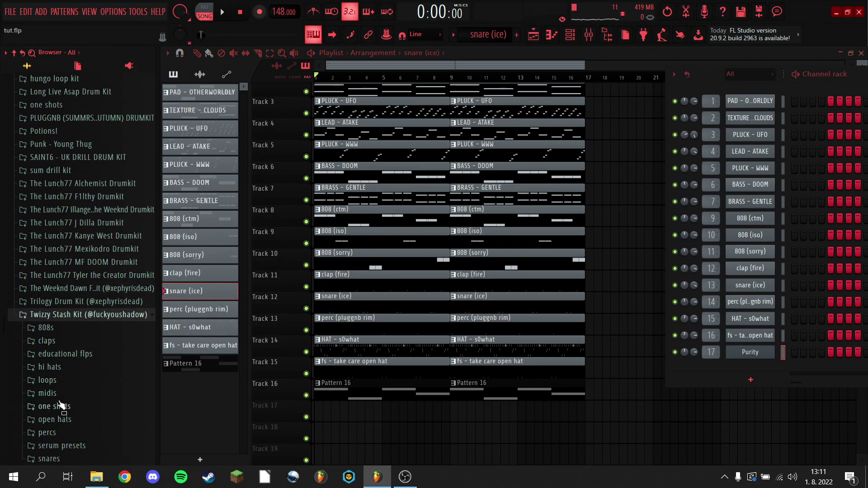
pyautogui.scroll(-3, 61, 405)
pyautogui.click(49, 389)
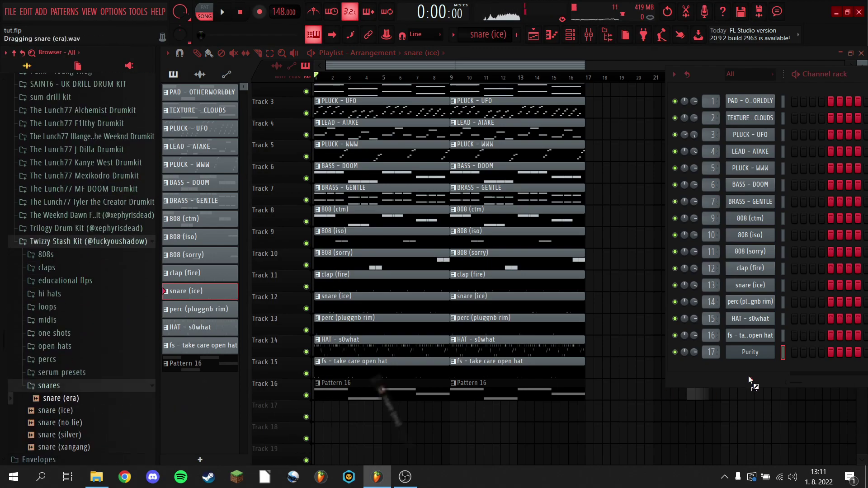
# Add the snare (era) sample as a new channel below Purity and set its time stretching mode to Resample.
pyautogui.moveTo(763, 362); pyautogui.dragTo(765, 369)
pyautogui.click(518, 248)
pyautogui.click(520, 261)
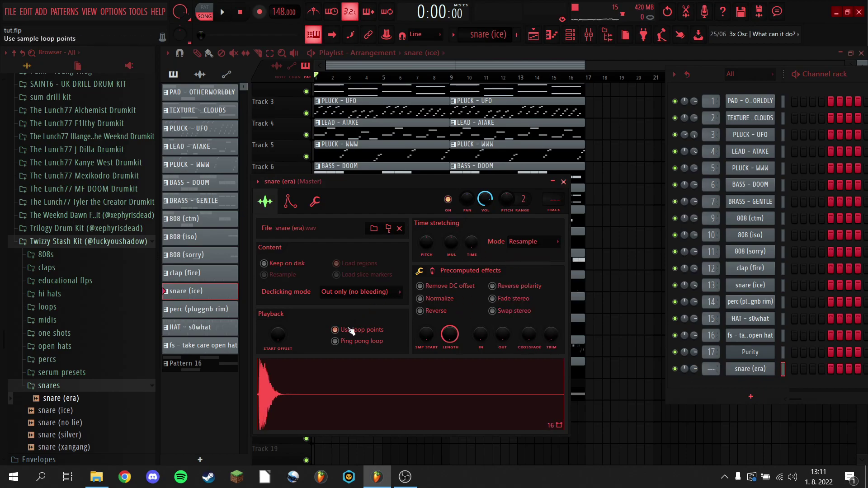
# Create a new pattern, open snare (era) in the piano roll and move the channel rack out of the way.
pyautogui.press('F4')
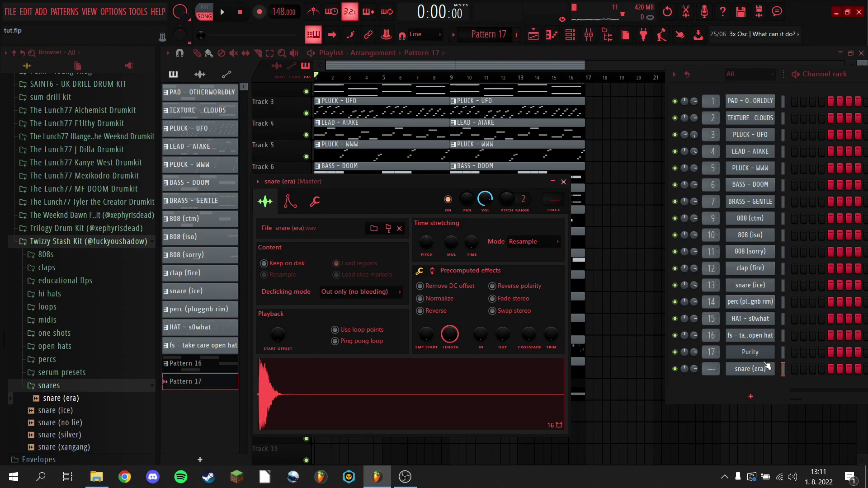
pyautogui.rightClick(761, 364)
pyautogui.click(701, 315)
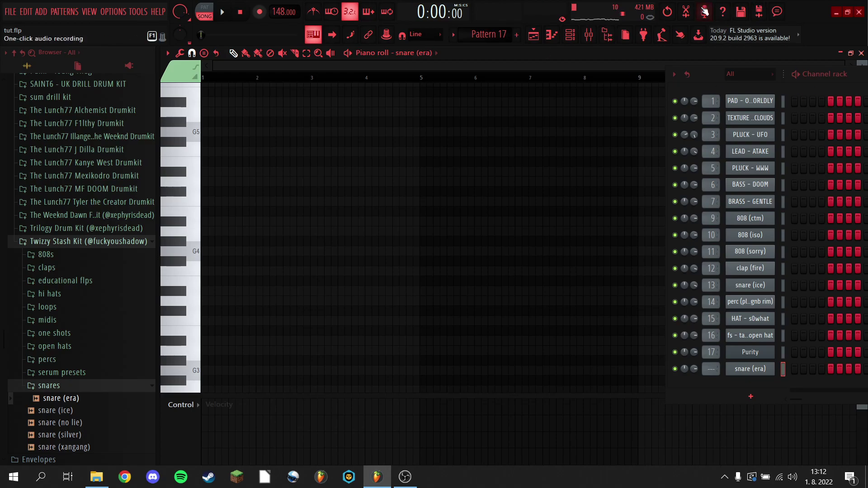
pyautogui.scroll(5, 618, 87)
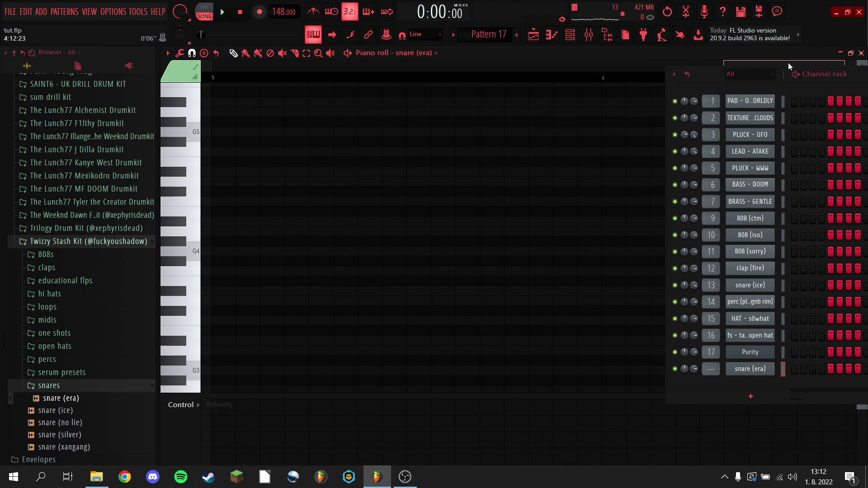
pyautogui.scroll(-3, 416, 86)
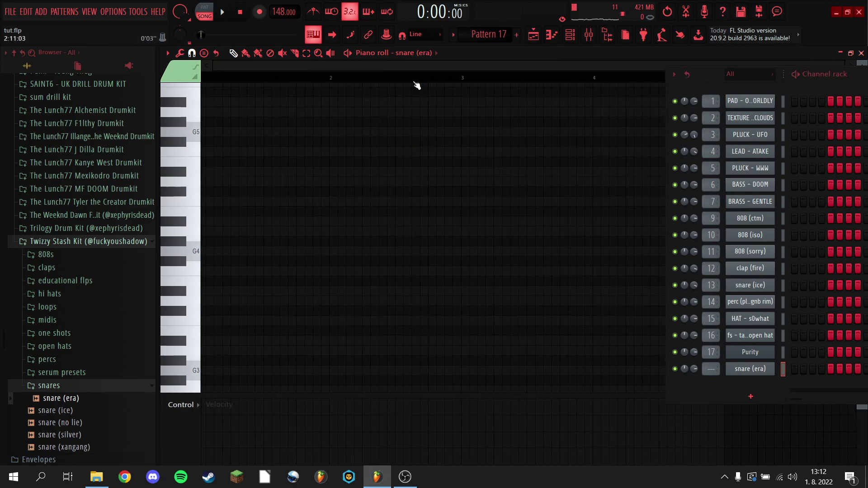
pyautogui.moveTo(714, 78); pyautogui.dragTo(327, 77)
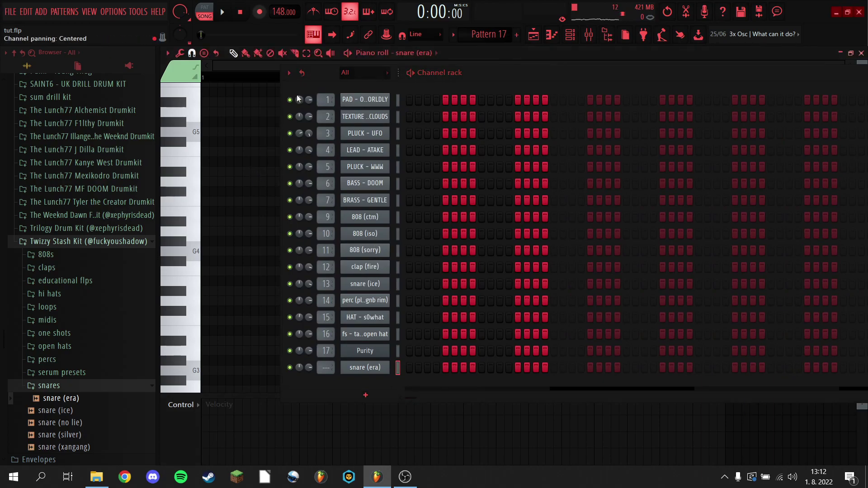
pyautogui.moveTo(311, 76); pyautogui.dragTo(572, 468)
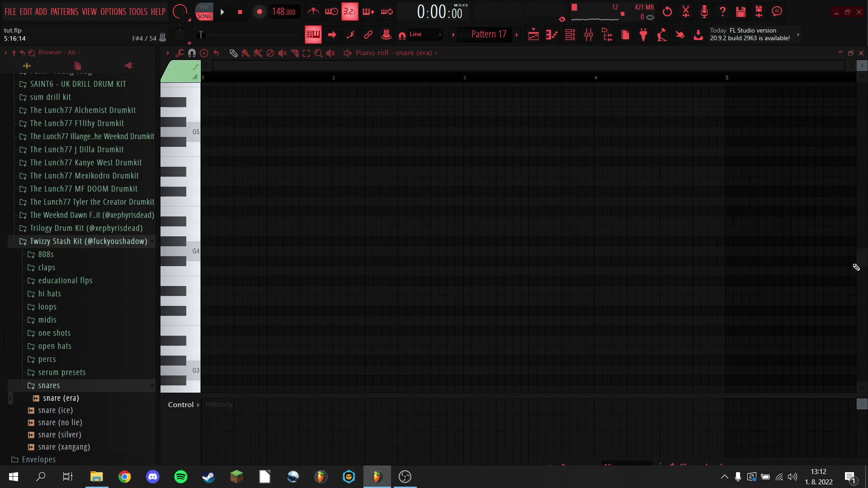
# Draw a descending snare (era) roll across bar 8, with three short notes each on D#5, C5, A4 and G4.
pyautogui.scroll(-3, 772, 83)
pyautogui.scroll(3, 739, 85)
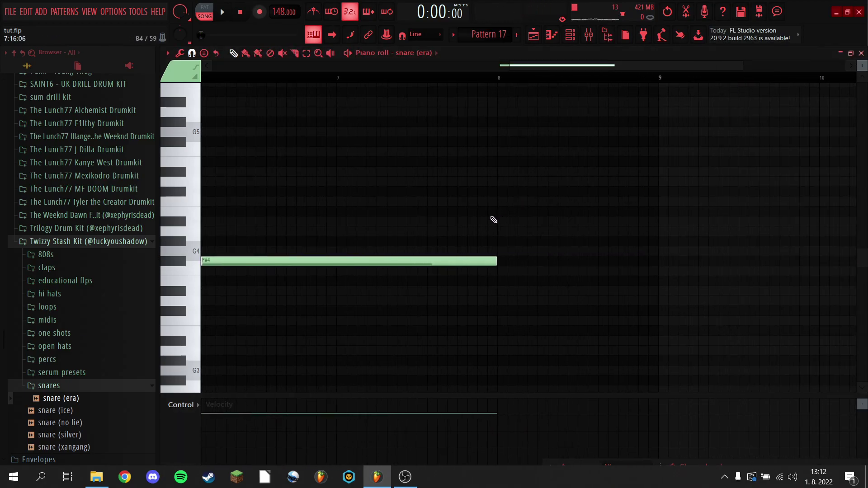
pyautogui.rightClick(456, 262)
pyautogui.click(498, 172)
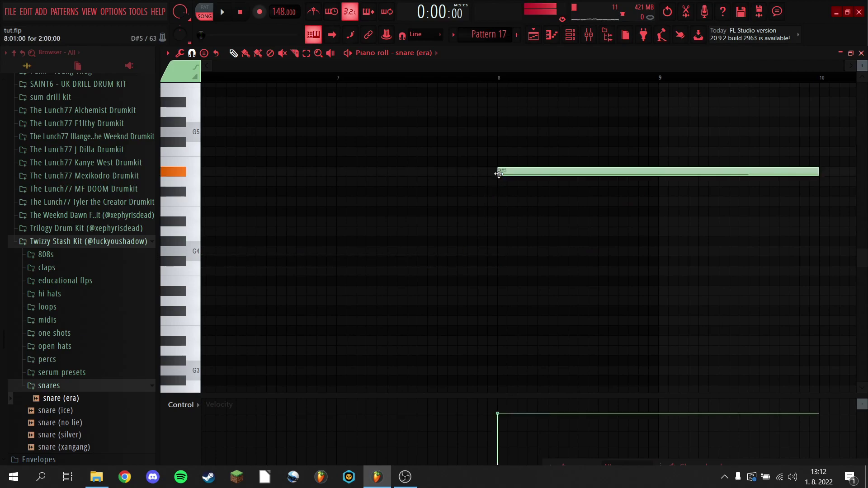
pyautogui.moveTo(819, 169); pyautogui.dragTo(545, 161)
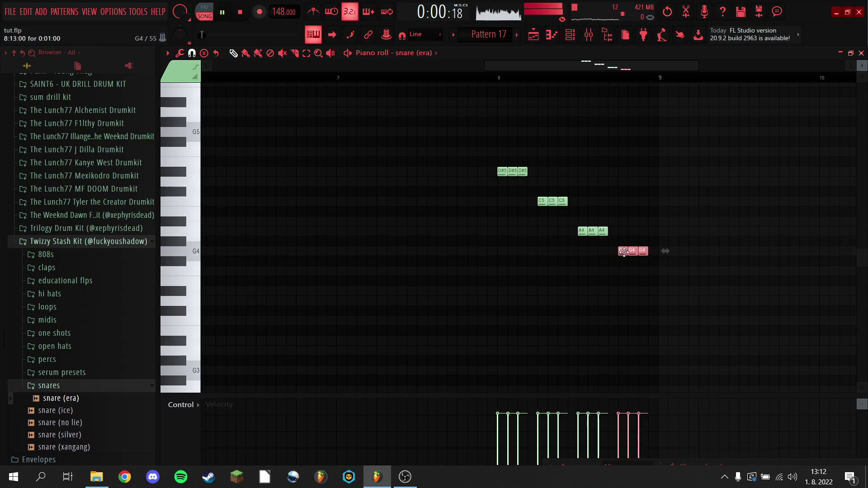
# Place Pattern 17 on track 17 at bar 1 of the playlist and play the arrangement from around bar 7.
pyautogui.click(533, 36)
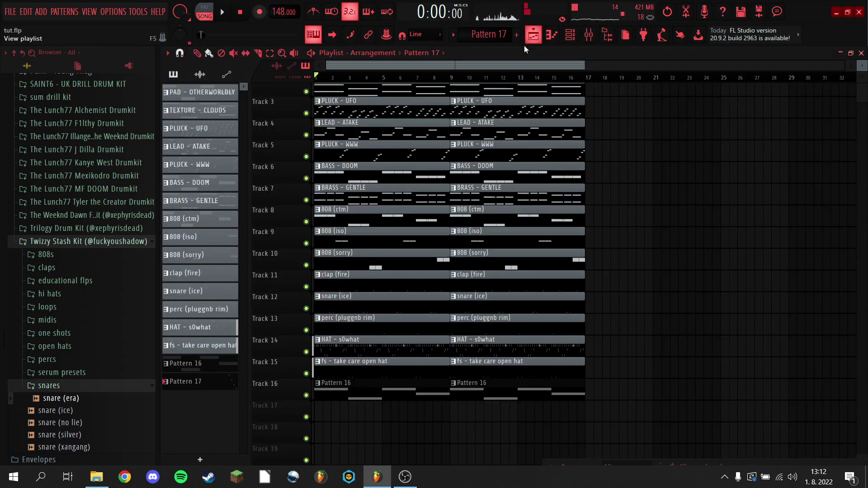
pyautogui.moveTo(213, 382); pyautogui.dragTo(321, 409)
pyautogui.press('space')
pyautogui.click(435, 80)
pyautogui.click(429, 79)
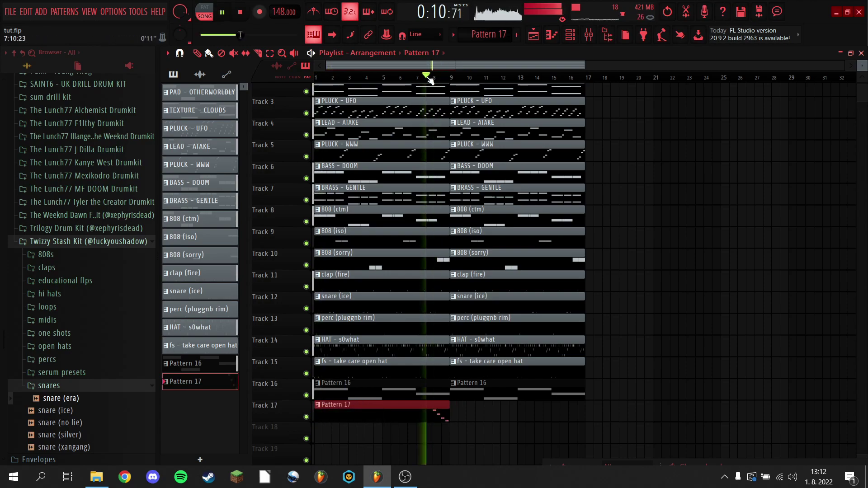
# Shorten the first clap, snare, perc, hat and open hat clips on tracks 11 to 15 to end at bar 8 and play back.
pyautogui.scroll(5, 429, 79)
pyautogui.press('space')
pyautogui.moveTo(507, 399); pyautogui.dragTo(484, 261)
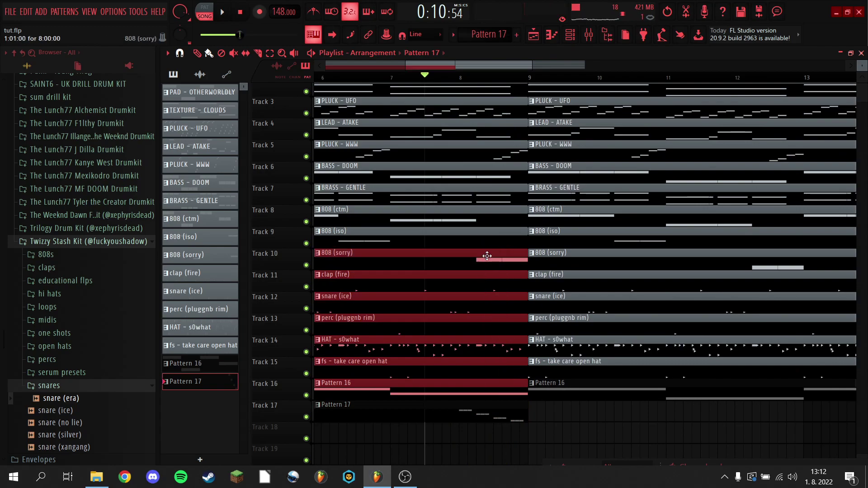
pyautogui.moveTo(524, 393); pyautogui.dragTo(484, 282)
pyautogui.click(483, 366)
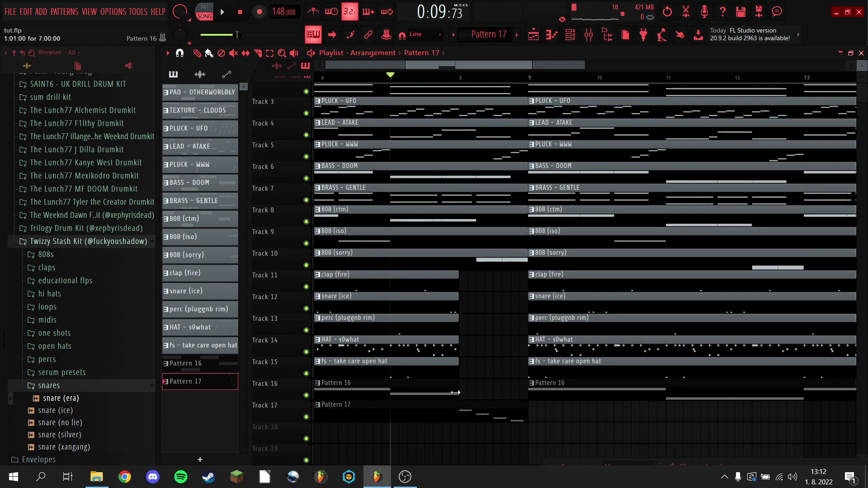
pyautogui.press('space')
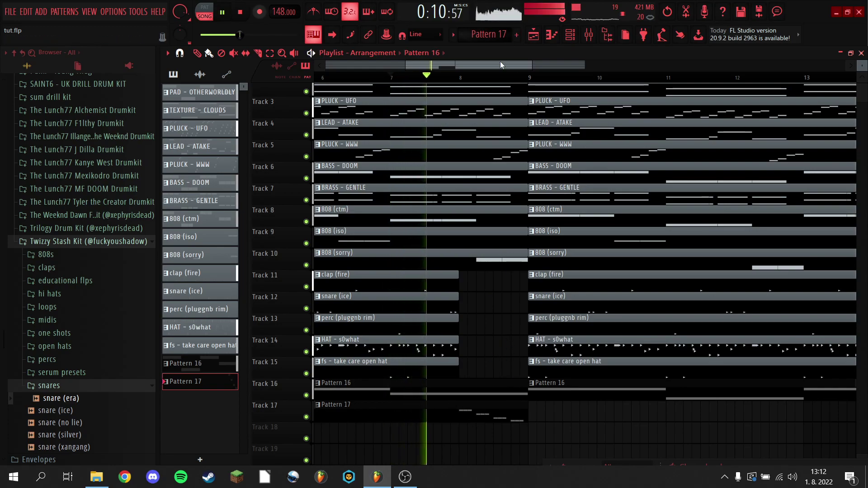
pyautogui.scroll(-4, 507, 77)
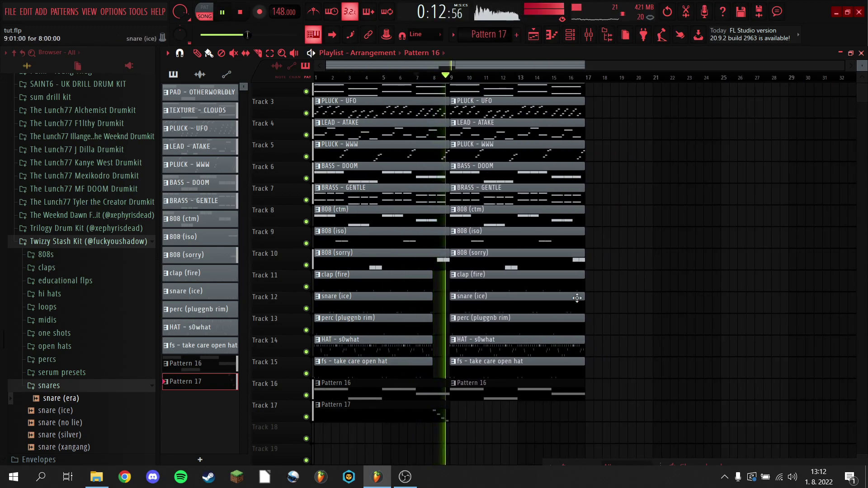
# Duplicate Pattern 17 to bar 9 and delete the clap, snare, perc, hat and open hat clips that start at bar 9.
pyautogui.moveTo(491, 413); pyautogui.dragTo(439, 415)
pyautogui.hotkey('ctrl', 'b')
pyautogui.rightClick(553, 368)
pyautogui.rightClick(544, 346)
pyautogui.rightClick(536, 324)
pyautogui.rightClick(529, 306)
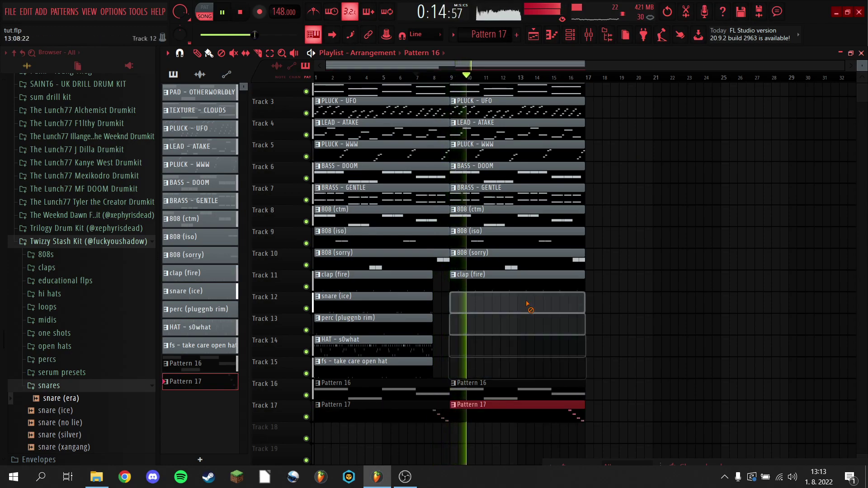
pyautogui.rightClick(517, 283)
# Duplicate the shortened drum clips on tracks 11 to 15 to bar 9, keeping each on its own track.
pyautogui.moveTo(455, 367); pyautogui.dragTo(378, 275)
pyautogui.hotkey('ctrl', 'b')
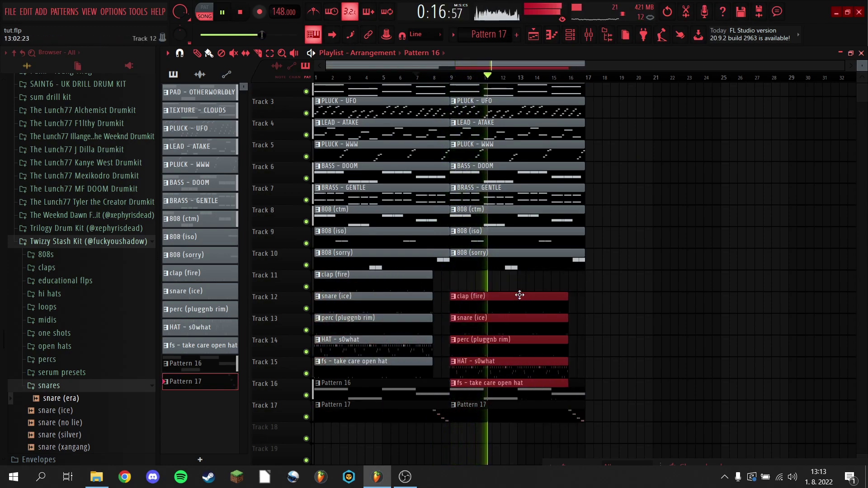
pyautogui.click(685, 206)
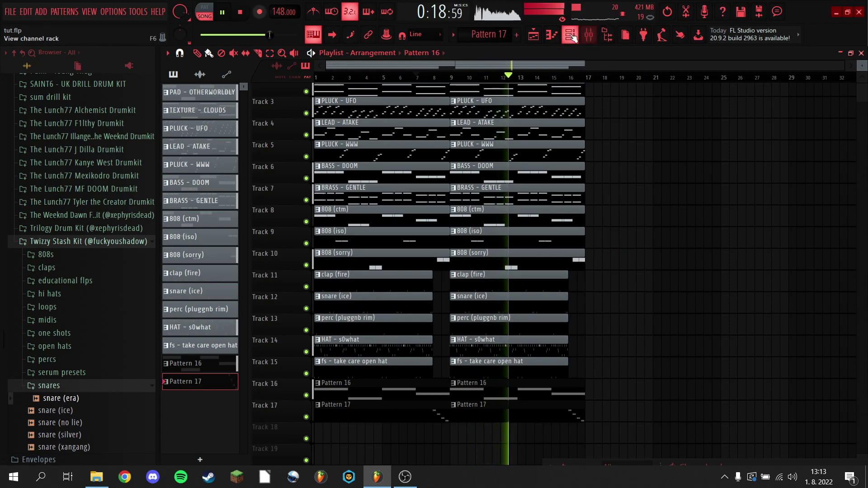
# Show the channel rack and route the snare (era) channel to mixer track 18.
pyautogui.press('F6')
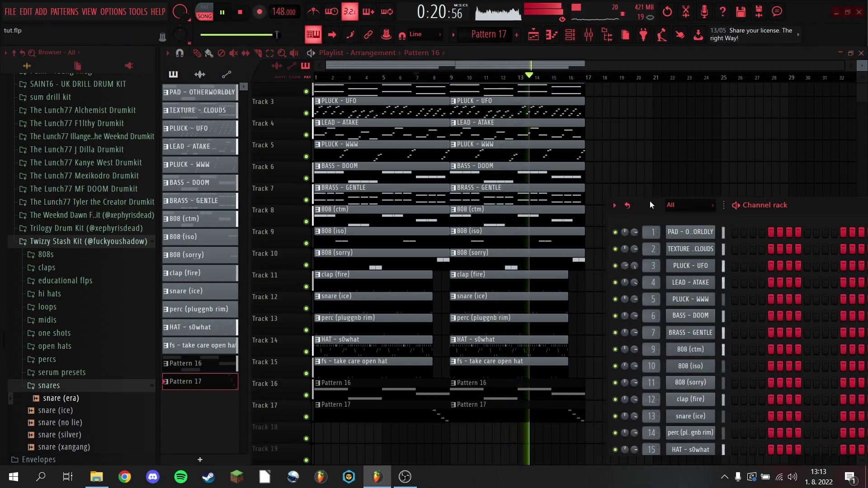
pyautogui.moveTo(642, 425); pyautogui.dragTo(643, 101)
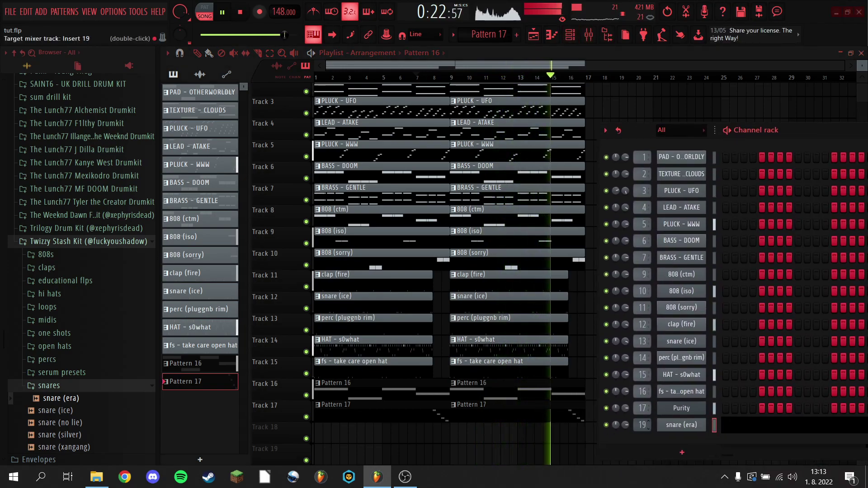
pyautogui.moveTo(642, 425); pyautogui.dragTo(642, 433)
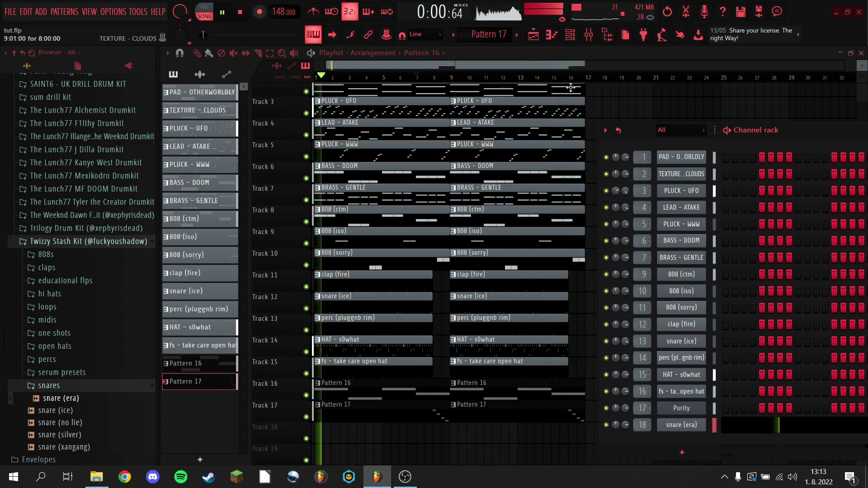
# Lower the volume of mixer Insert 18 to 87% (-3.1 dB) and close the mixer.
pyautogui.click(586, 40)
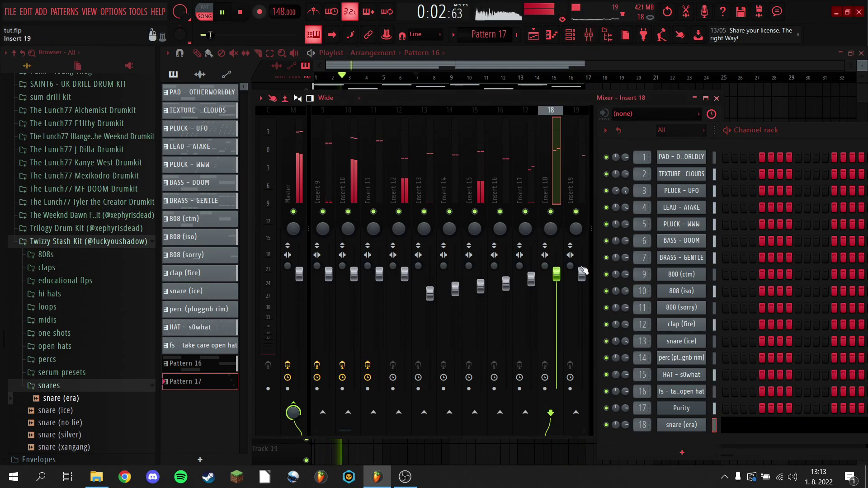
pyautogui.moveTo(556, 274); pyautogui.dragTo(556, 289)
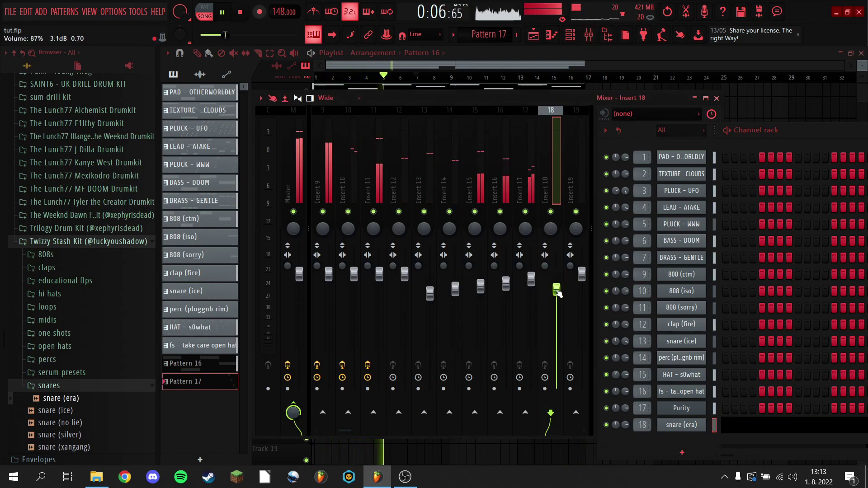
pyautogui.click(717, 98)
# Trim both snare (ice) clips on track 12 to end slightly before bars 8 and 16.
pyautogui.moveTo(487, 307); pyautogui.dragTo(423, 304)
pyautogui.scroll(3, 426, 285)
pyautogui.keyDown('ctrl'); pyautogui.click(452, 310); pyautogui.keyUp('ctrl')
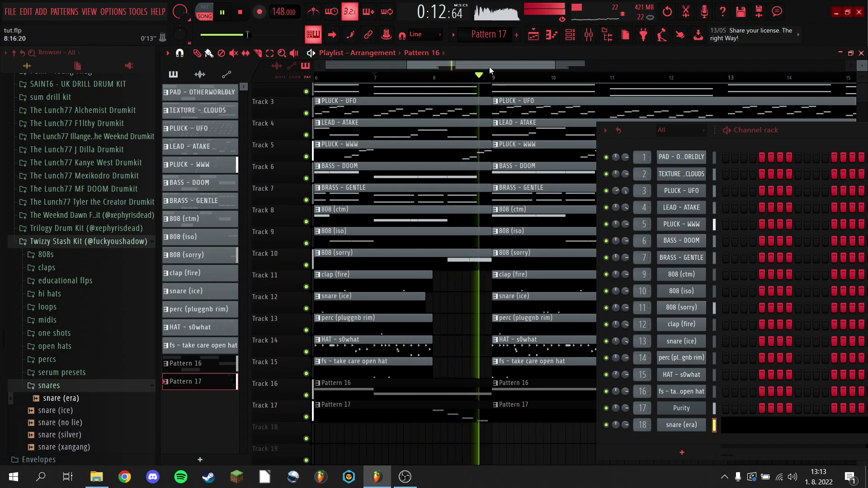
pyautogui.scroll(-1, 492, 78)
pyautogui.scroll(-3, 493, 78)
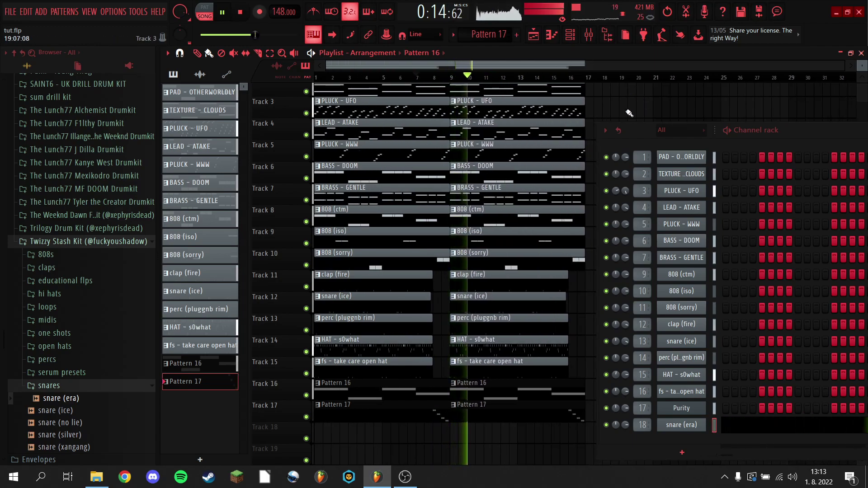
# Stop playback and delete the first-half clap, snare, perc, hat, open hat and Pattern 16 clips on tracks 11 to 16.
pyautogui.scroll(2, 633, 104)
pyautogui.press('space')
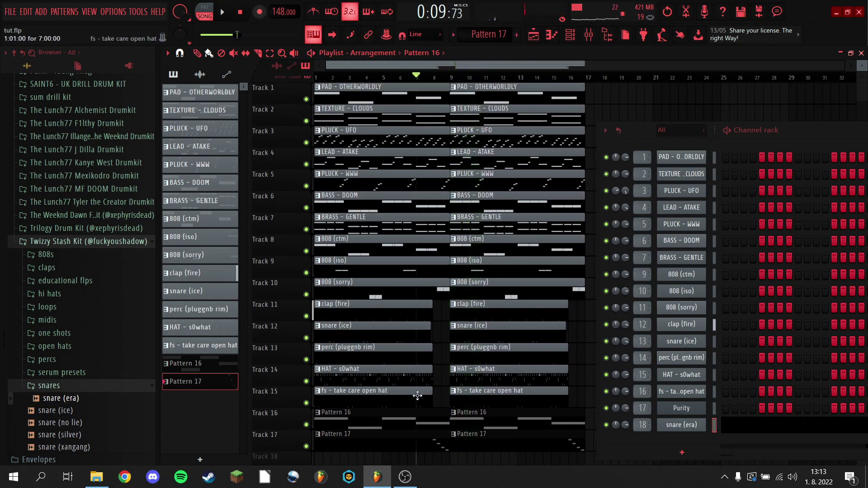
pyautogui.rightClick(419, 394)
pyautogui.rightClick(413, 382)
pyautogui.rightClick(414, 358)
pyautogui.rightClick(417, 336)
pyautogui.rightClick(421, 317)
pyautogui.rightClick(402, 417)
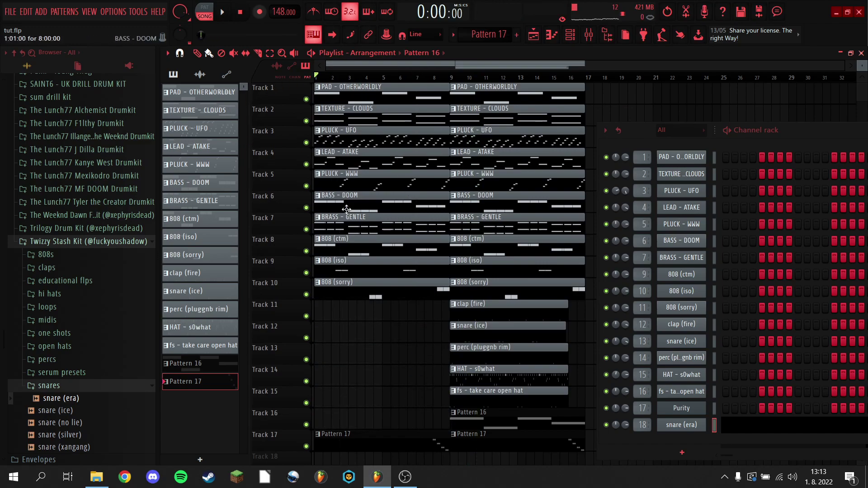
# Delete the three 808 clips in the first eight bars on tracks 8 to 10 and play the intro.
pyautogui.rightClick(363, 261)
pyautogui.rightClick(365, 283)
pyautogui.rightClick(367, 240)
pyautogui.press('space')
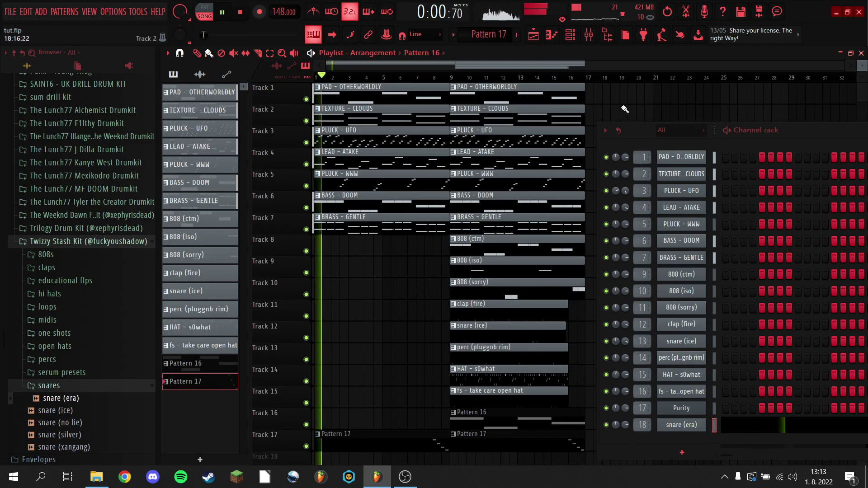
# Create an automation clip for the mix level of Fruity parametric EQ 2 on Insert 8 and hold it at minimum until bar 9.
pyautogui.press('F9')
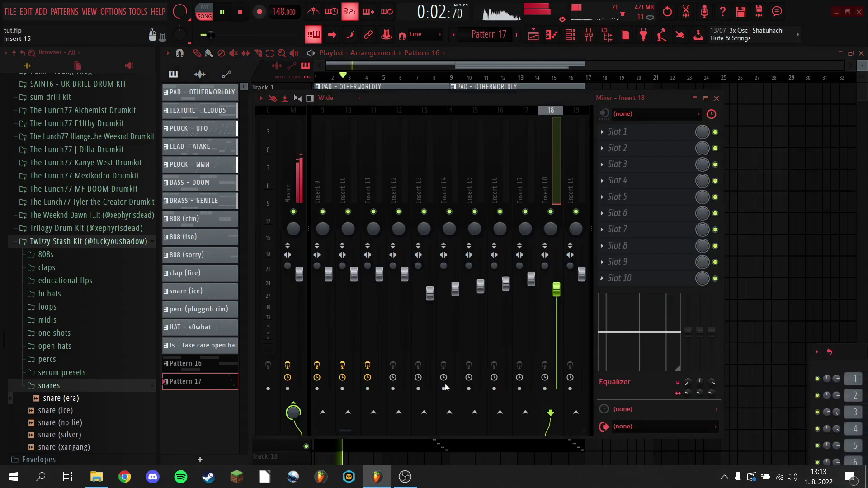
pyautogui.moveTo(348, 431); pyautogui.dragTo(328, 431)
pyautogui.click(452, 194)
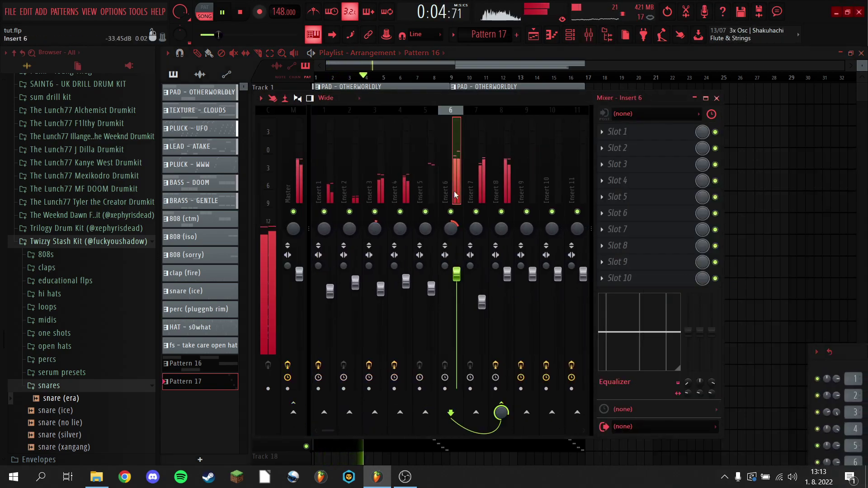
pyautogui.click(508, 178)
pyautogui.rightClick(702, 132)
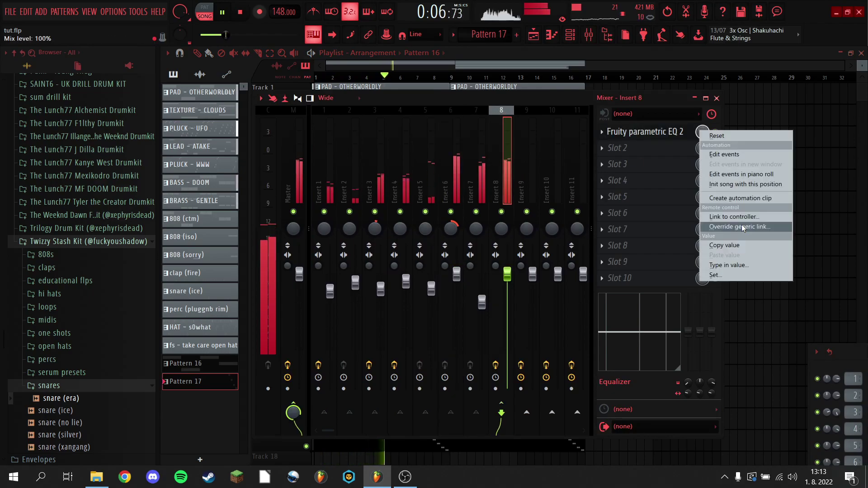
pyautogui.click(725, 198)
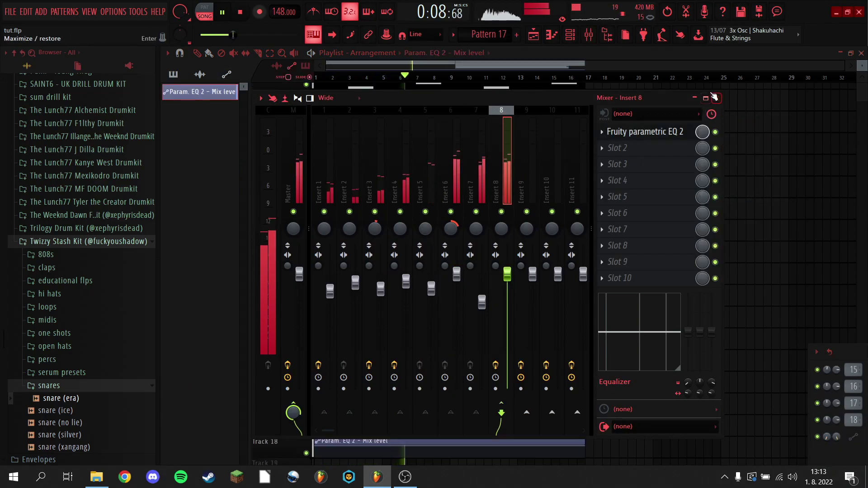
pyautogui.click(717, 98)
pyautogui.press('space')
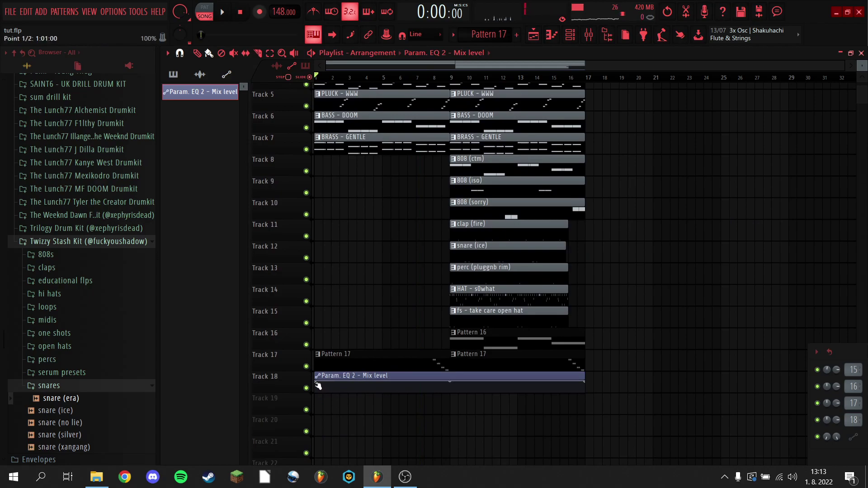
pyautogui.moveTo(318, 388); pyautogui.dragTo(312, 429)
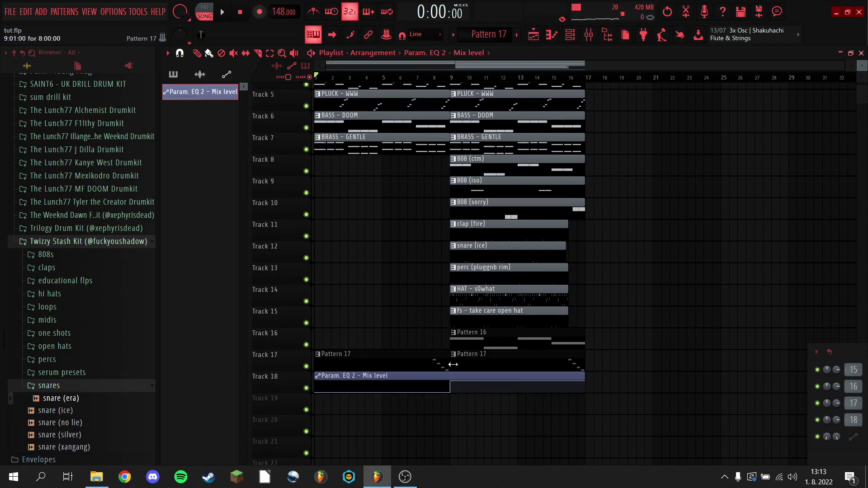
pyautogui.scroll(4, 685, 323)
# Delete the melody clips on tracks 2 to 7 in the first eight bars, leaving the PAD - OTHERWORLDLY clip.
pyautogui.press('space')
pyautogui.moveTo(428, 230); pyautogui.dragTo(436, 109)
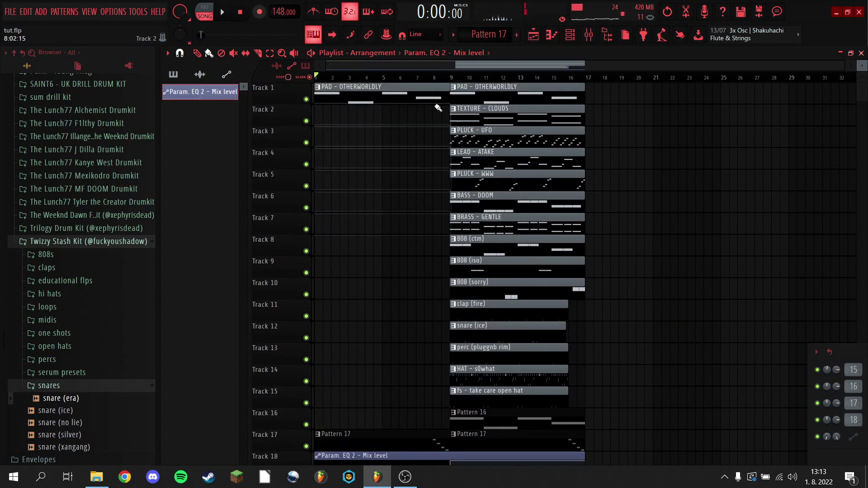
# Replace the intro PAD clip with BASS - DOOM and BRASS - GENTLE clips in bars 1 to 8 and play the song.
pyautogui.rightClick(403, 98)
pyautogui.moveTo(495, 229); pyautogui.dragTo(271, 235)
pyautogui.click(475, 195)
pyautogui.click(324, 203)
pyautogui.press('space')
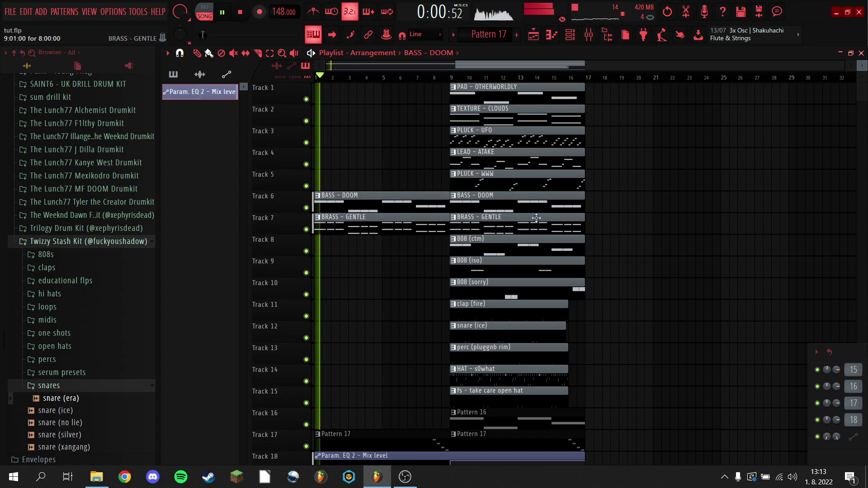
# Add TEXTURE - CLOUDS, PAD - OTHERWORLDLY and PLUCK - WWW clips to the intro, starting at bar 1 on their own tracks.
pyautogui.click(493, 118)
pyautogui.click(322, 114)
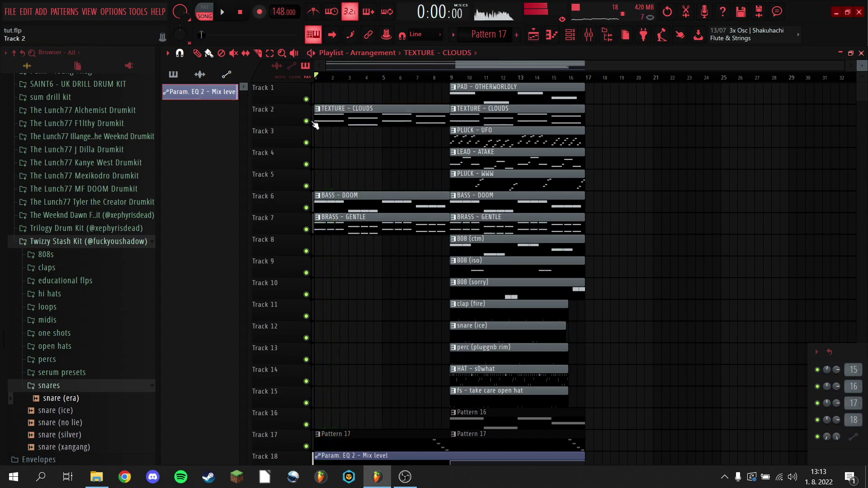
pyautogui.click(480, 90)
pyautogui.click(322, 91)
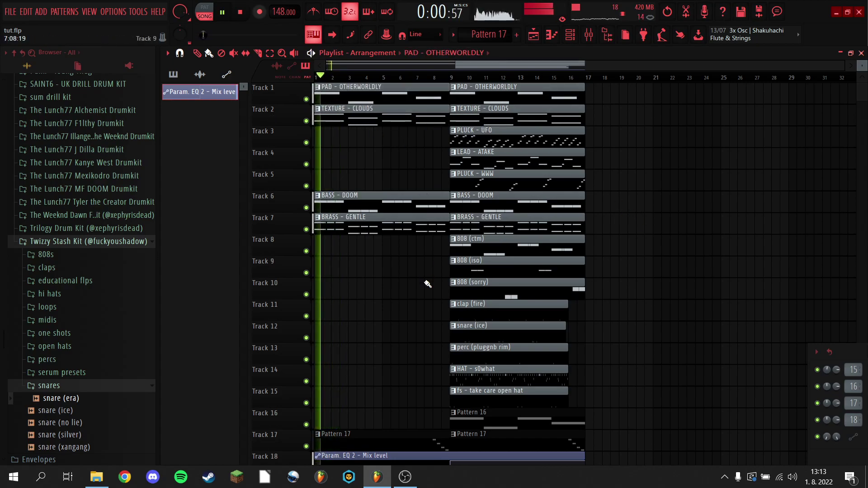
pyautogui.click(484, 188)
pyautogui.click(322, 181)
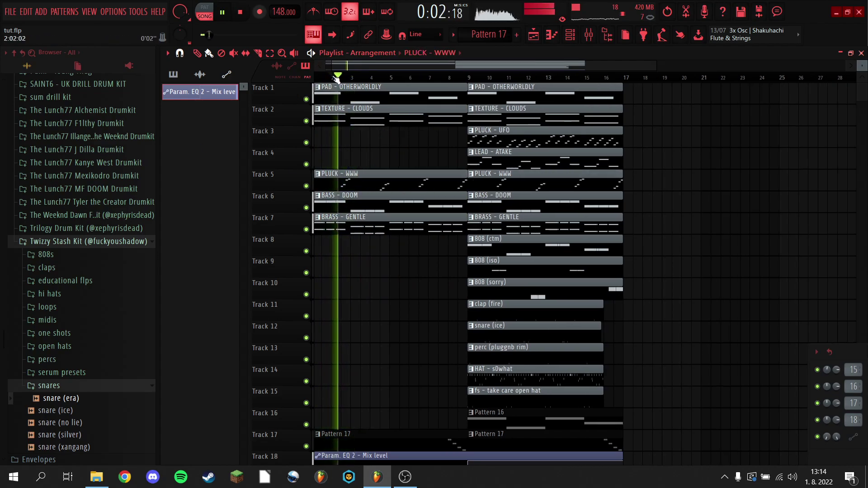
# Extend the clap, snare, perc, HAT and open hat clips on tracks 11 to 15 so they end at bar 17.
pyautogui.scroll(-2, 475, 274)
pyautogui.scroll(3, 461, 231)
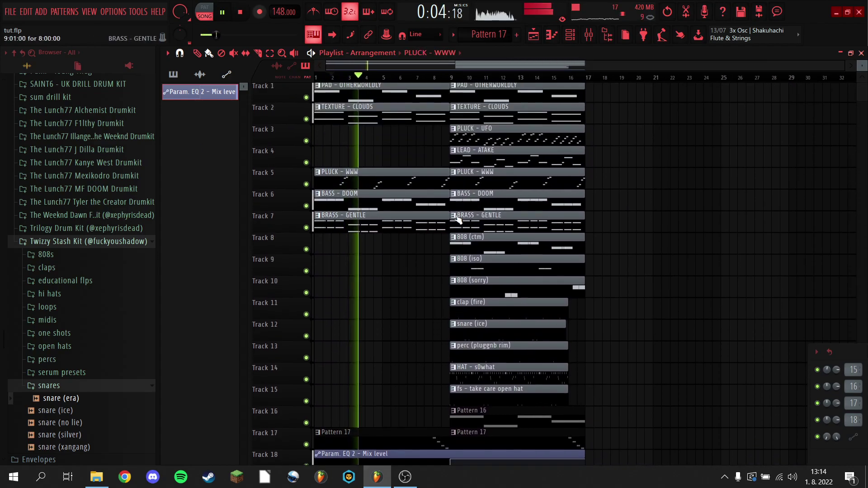
pyautogui.scroll(-3, 469, 291)
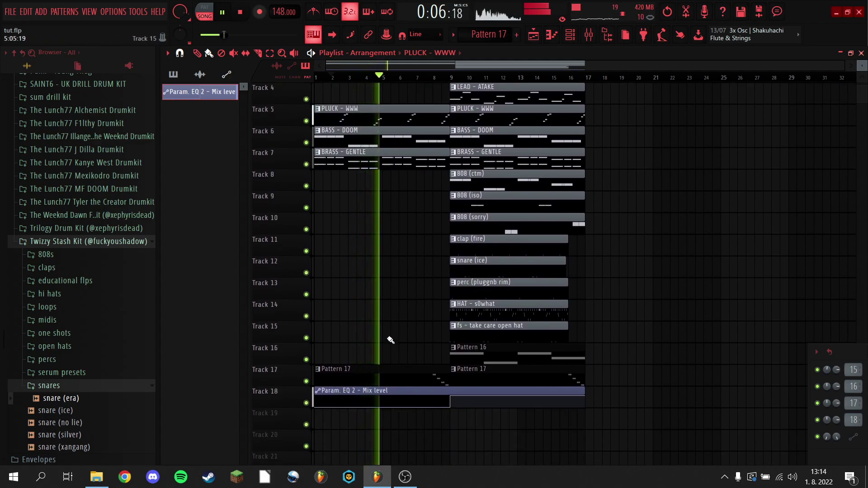
pyautogui.scroll(3, 388, 339)
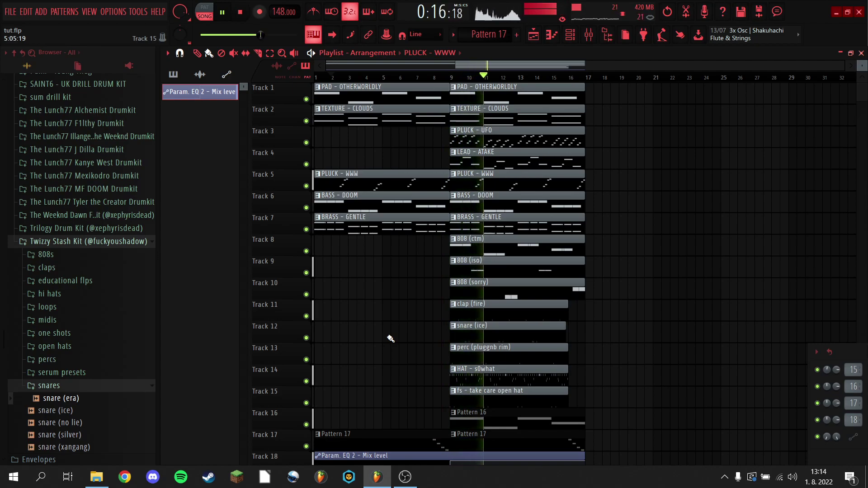
pyautogui.moveTo(595, 410); pyautogui.dragTo(582, 393)
pyautogui.keyDown('ctrl'); pyautogui.click(603, 368); pyautogui.keyUp('ctrl')
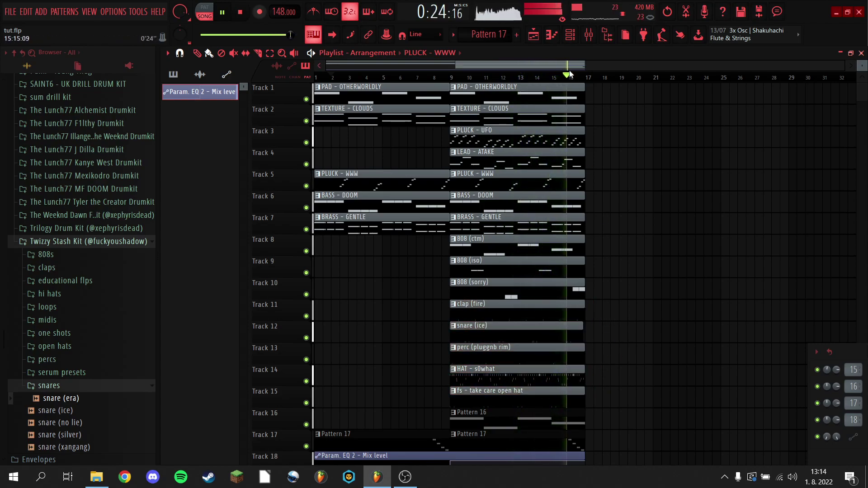
pyautogui.scroll(3, 570, 74)
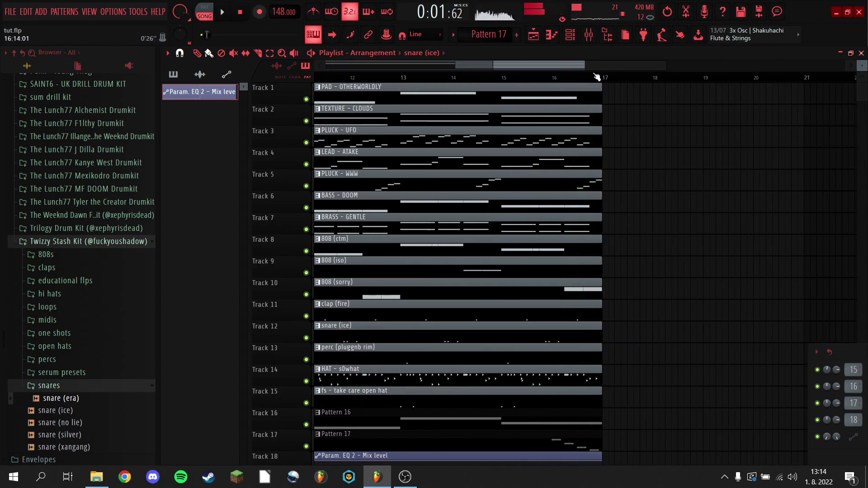
# Duplicate the bar 9 to 16 clips on tracks 1 to 17 into bars 17 to 24, and delete Pattern 17 from bars 9 to 16.
pyautogui.scroll(-3, 597, 77)
pyautogui.moveTo(584, 439); pyautogui.dragTo(532, 67)
pyautogui.hotkey('ctrl', 'b')
pyautogui.scroll(-1, 763, 270)
pyautogui.click(763, 270)
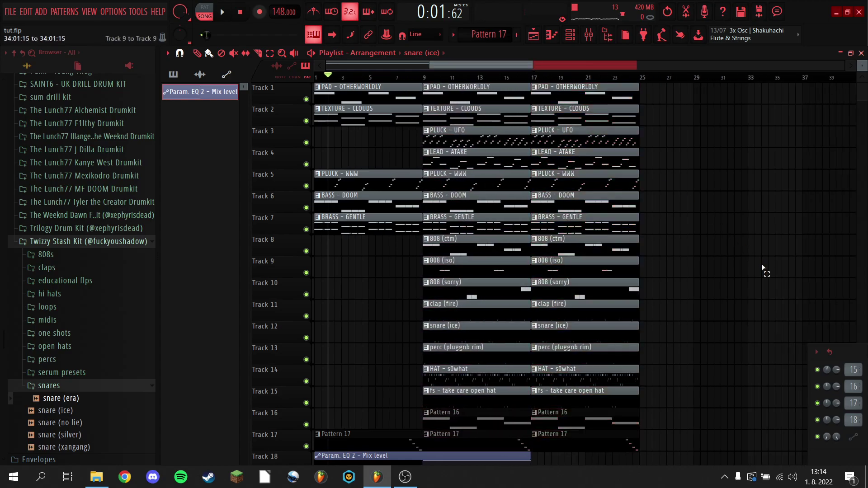
pyautogui.rightClick(510, 445)
# Shorten the last clap, snare, perc and HAT clips so they end at bar 24, and start playback.
pyautogui.scroll(5, 647, 81)
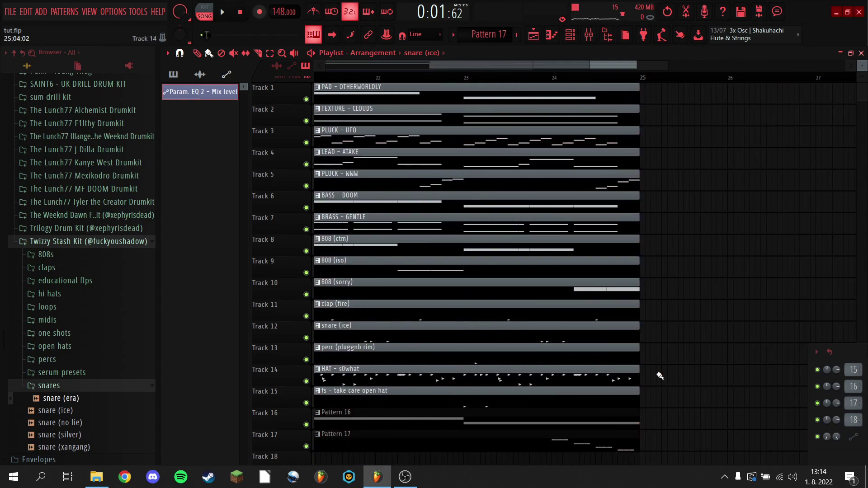
pyautogui.moveTo(632, 385); pyautogui.dragTo(551, 303)
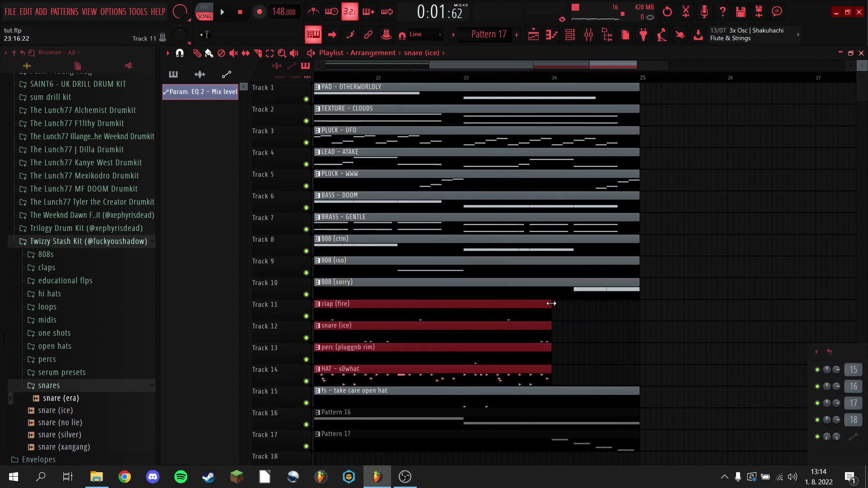
pyautogui.press('space')
pyautogui.click(592, 312)
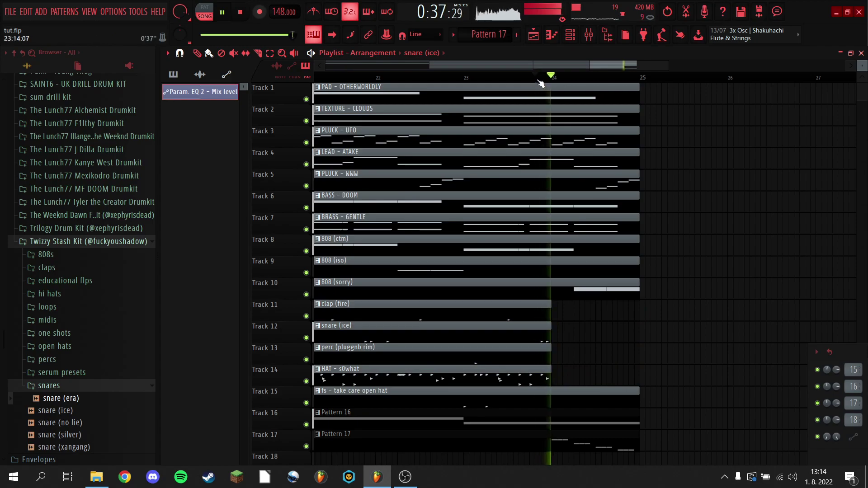
# Play the end of the section and trim the last snare (ice) clip to end about halfway through bar 23.
pyautogui.scroll(-3, 557, 82)
pyautogui.click(614, 77)
pyautogui.scroll(4, 614, 78)
pyautogui.press('space')
pyautogui.press('space')
pyautogui.moveTo(675, 334); pyautogui.dragTo(644, 333)
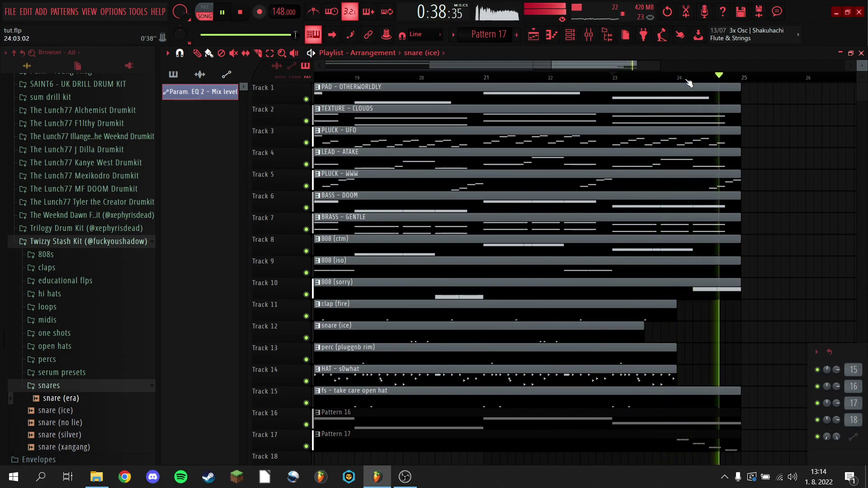
# Delete the perc (pluggnb rim) clip from bars 9 to 16 and the snare (ice) clip from bars 17 to 24.
pyautogui.scroll(-3, 684, 78)
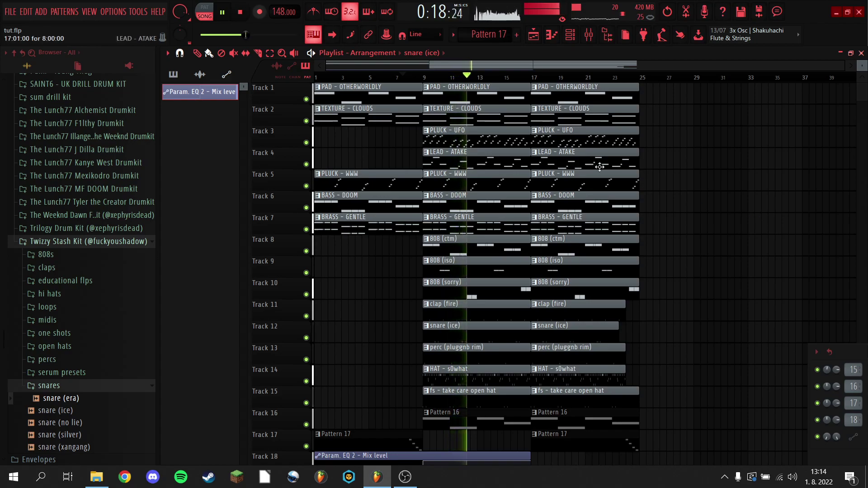
pyautogui.rightClick(485, 361)
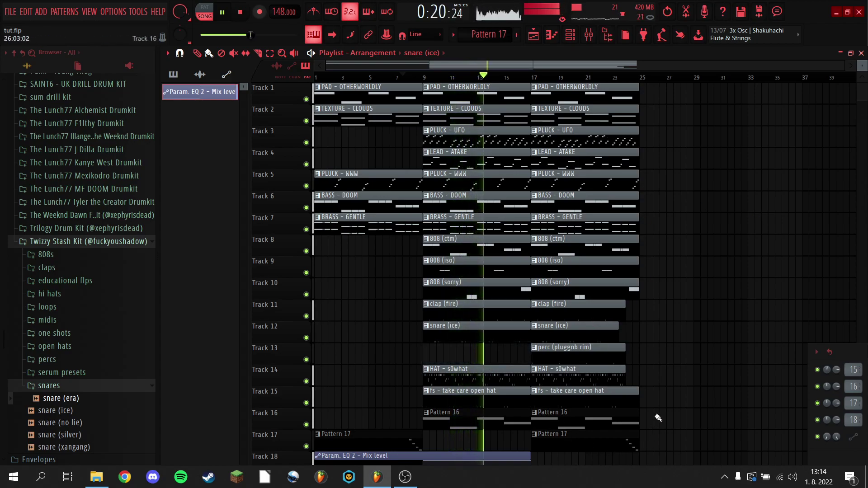
pyautogui.rightClick(597, 333)
# Duplicate the bar 17 to 24 clips three times to fill bars 25 to 48, and delete Pattern 17 from bars 25 to 40.
pyautogui.moveTo(655, 450); pyautogui.dragTo(582, 85)
pyautogui.hotkey('ctrl', 'b')
pyautogui.scroll(-1, 742, 76)
pyautogui.scroll(1, 742, 78)
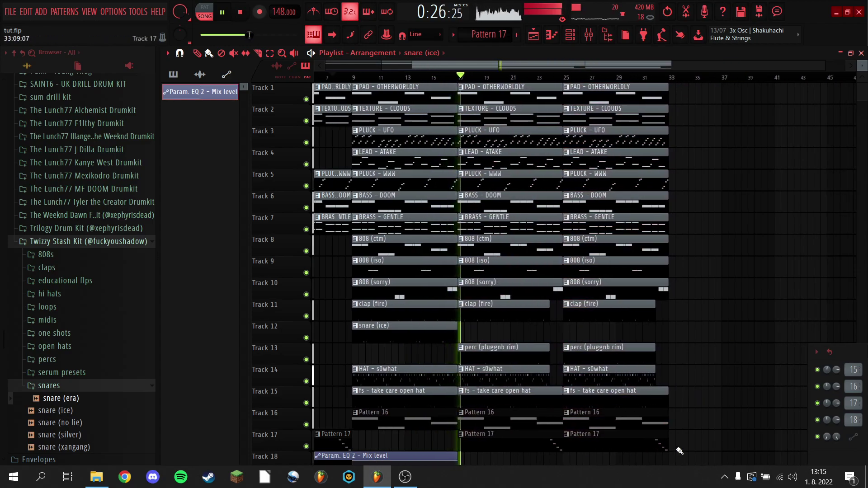
pyautogui.moveTo(692, 452); pyautogui.dragTo(615, 86)
pyautogui.hotkey('ctrl', 'b')
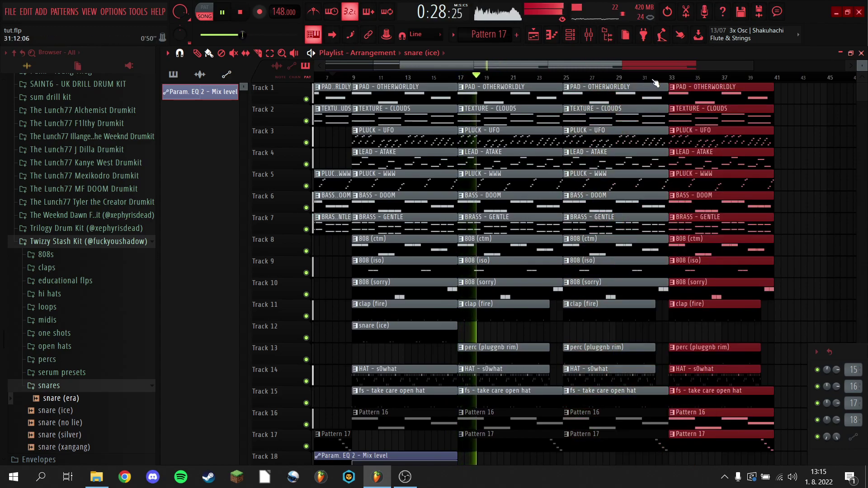
pyautogui.hotkey('ctrl', 'b')
pyautogui.scroll(-2, 731, 217)
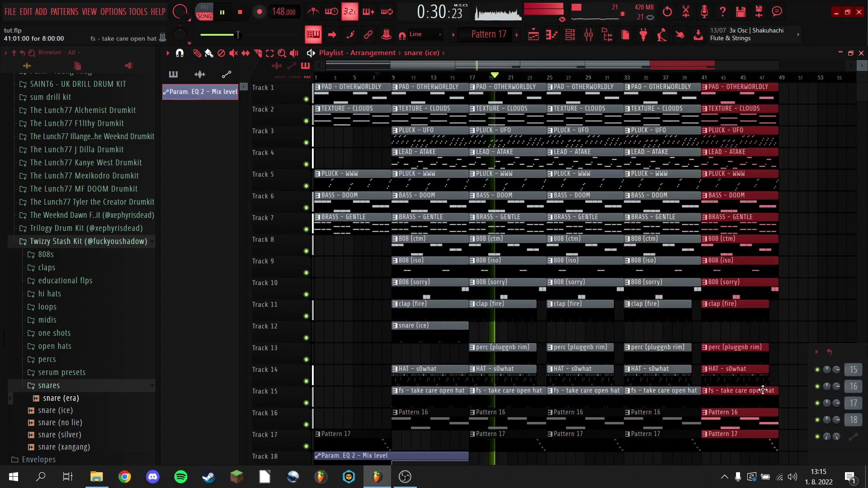
pyautogui.hotkey('ctrl', 'd')
pyautogui.rightClick(658, 442)
pyautogui.rightClick(604, 440)
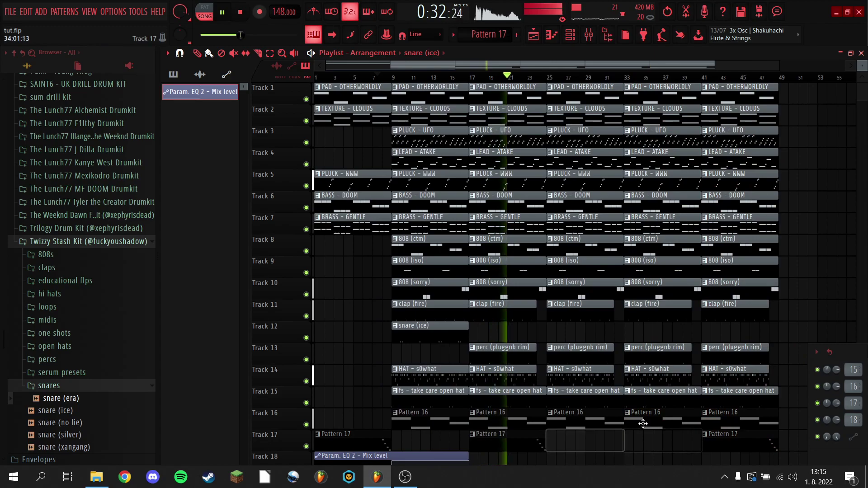
# Extend the clap, perc and HAT clips starting at bars 25 and 33 to eight full bars, and delete the perc clip at bar 25.
pyautogui.moveTo(752, 380); pyautogui.dragTo(604, 318)
pyautogui.moveTo(653, 376); pyautogui.dragTo(622, 313)
pyautogui.click(764, 317)
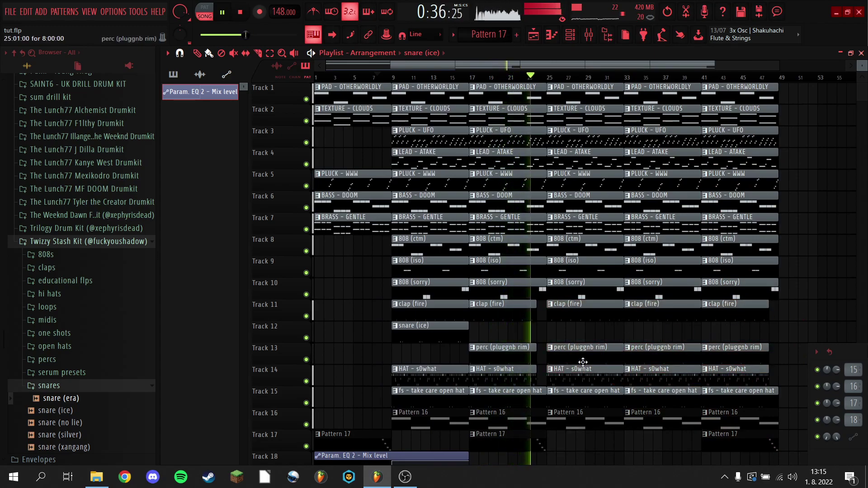
pyautogui.rightClick(590, 347)
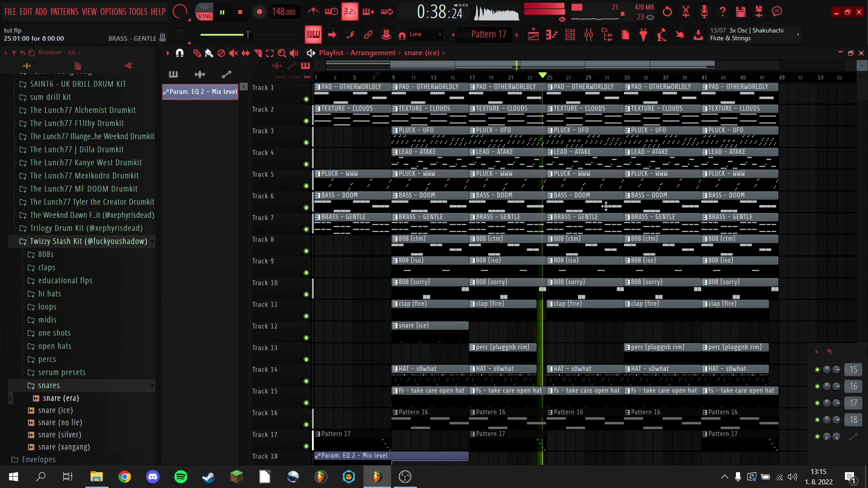
# Delete the BASS - DOOM clips from bars 33 to 48, and the LEAD - ATAKE and TEXTURE - CLOUDS clips from bars 25 to 32.
pyautogui.click(539, 79)
pyautogui.rightClick(663, 201)
pyautogui.rightClick(719, 205)
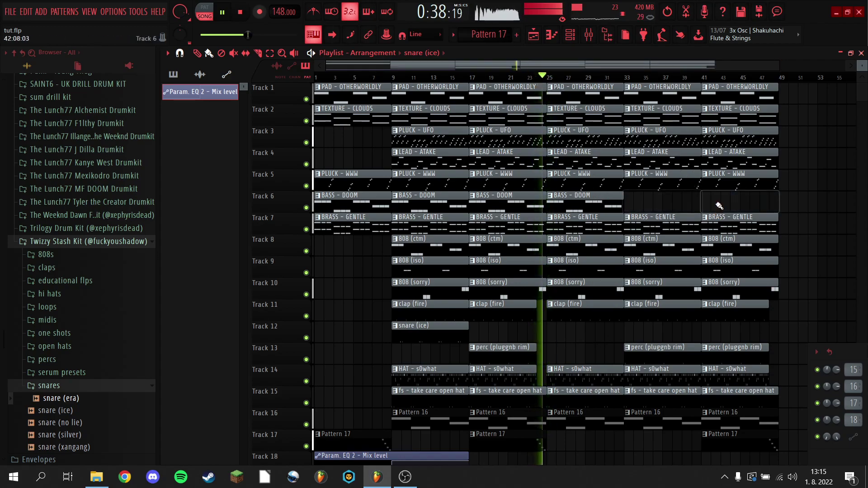
pyautogui.rightClick(582, 162)
pyautogui.rightClick(588, 123)
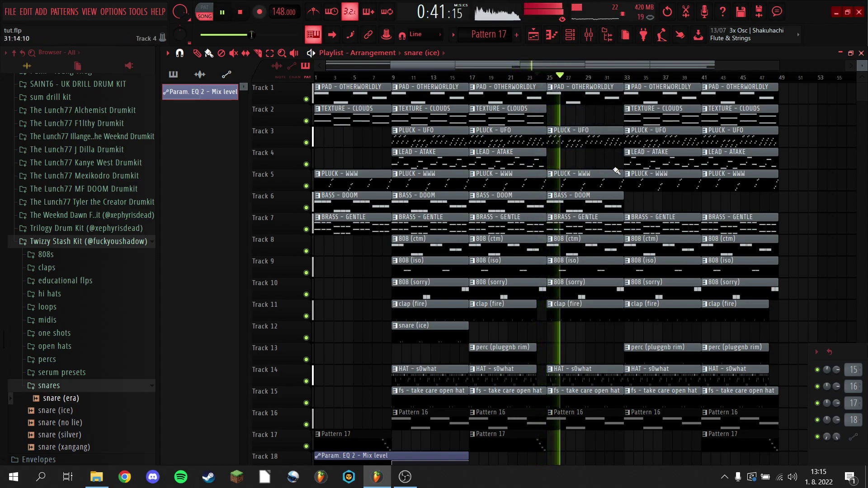
# Replace the PLUCK - UFO clip at bar 33 with a duplicate of the preceding one, and delete the LEAD - ATAKE clip from bars 33 to 40.
pyautogui.click(615, 79)
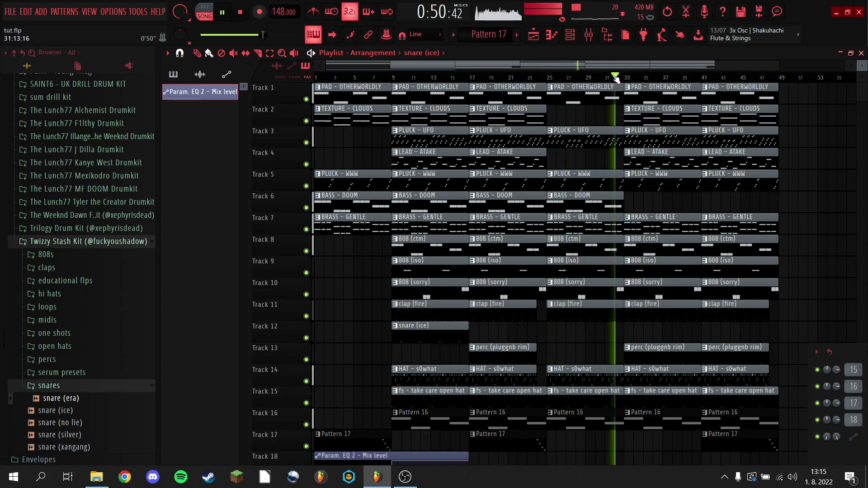
pyautogui.scroll(2, 663, 169)
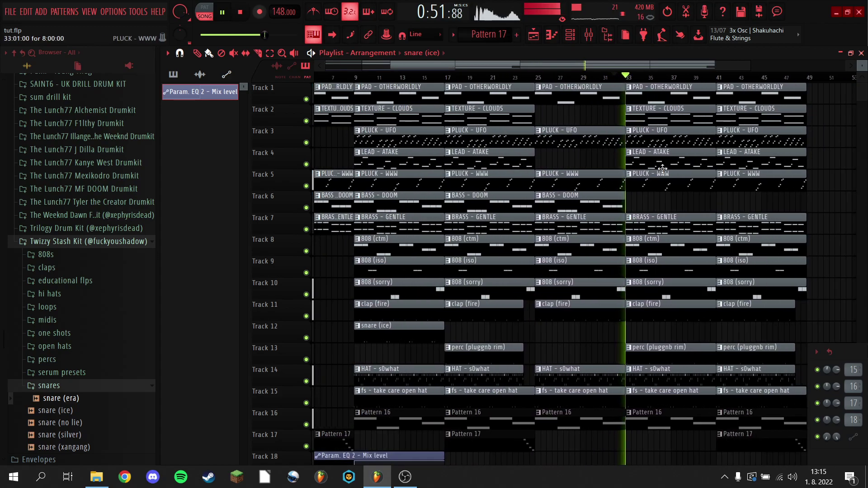
pyautogui.rightClick(659, 138)
pyautogui.click(607, 129)
pyautogui.hotkey('ctrl', 'b')
pyautogui.rightClick(655, 158)
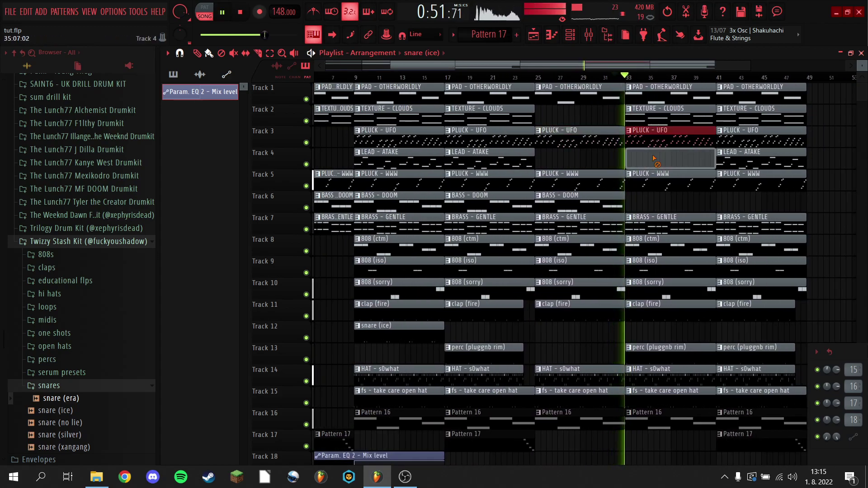
pyautogui.keyDown('ctrl'); pyautogui.click(684, 200); pyautogui.keyUp('ctrl')
pyautogui.keyDown('shift'); pyautogui.moveTo(735, 153); pyautogui.dragTo(649, 144); pyautogui.keyUp('shift')
pyautogui.press('space')
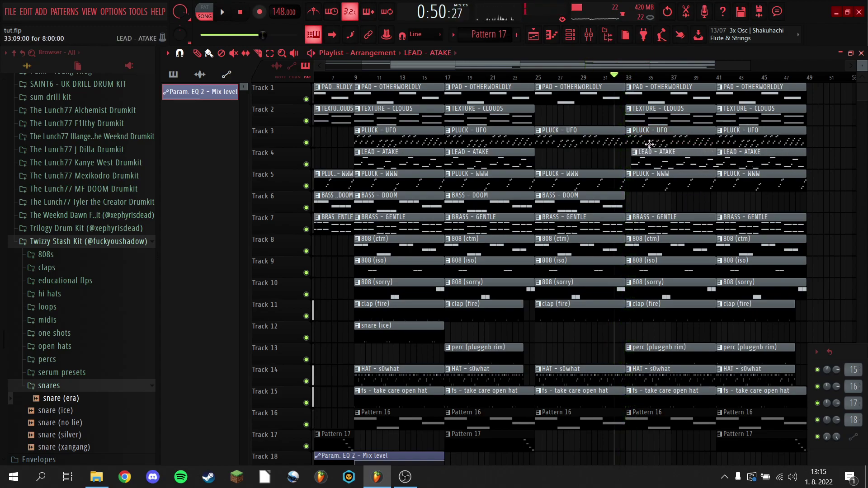
pyautogui.click(652, 142)
pyautogui.rightClick(659, 158)
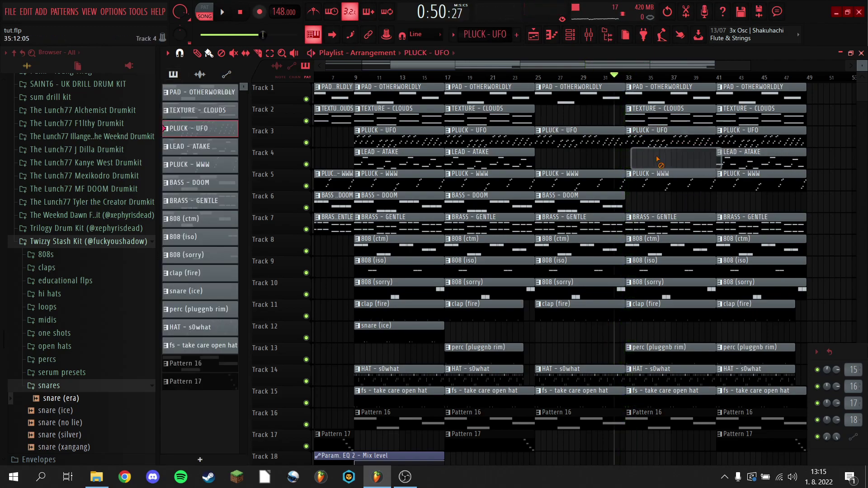
# Delete the PLUCK - UFO, PLUCK - WWW and PAD - OTHERWORLDLY clips from bars 41 to 48, and copy BASS - DOOM to bar 41.
pyautogui.press('space')
pyautogui.scroll(-1, 657, 80)
pyautogui.scroll(-1, 656, 79)
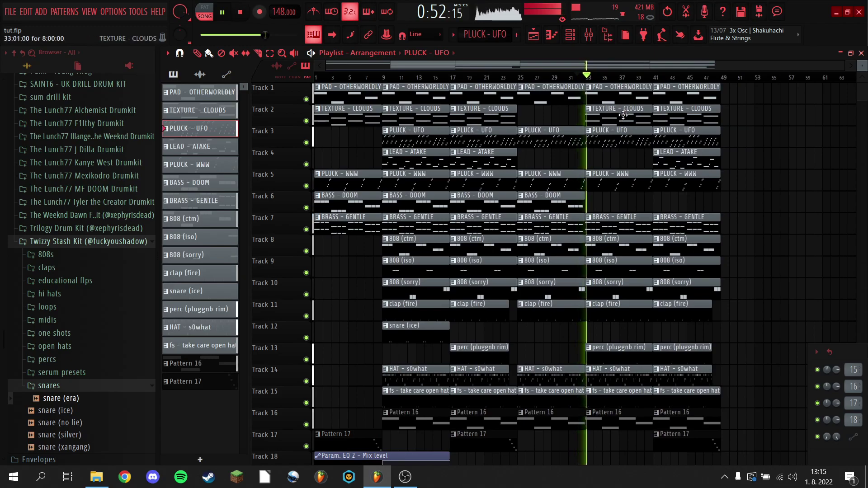
pyautogui.moveTo(710, 200); pyautogui.dragTo(627, 92)
pyautogui.keyDown('ctrl'); pyautogui.click(752, 155); pyautogui.keyUp('ctrl')
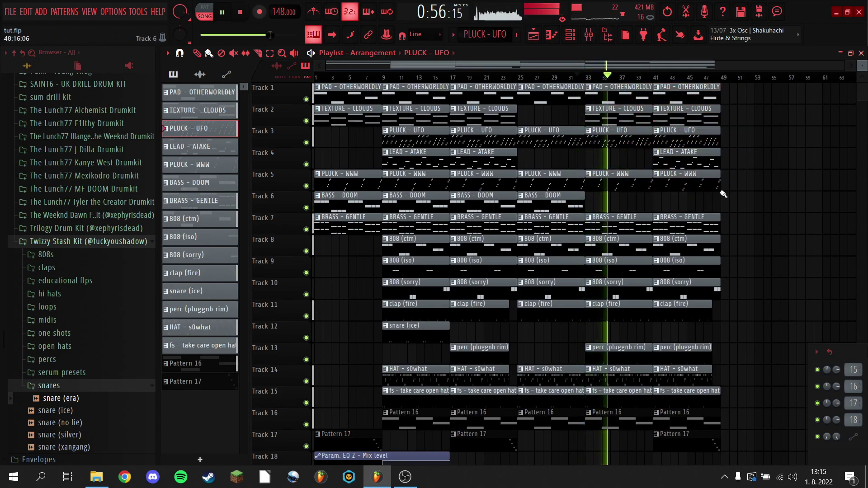
pyautogui.rightClick(683, 141)
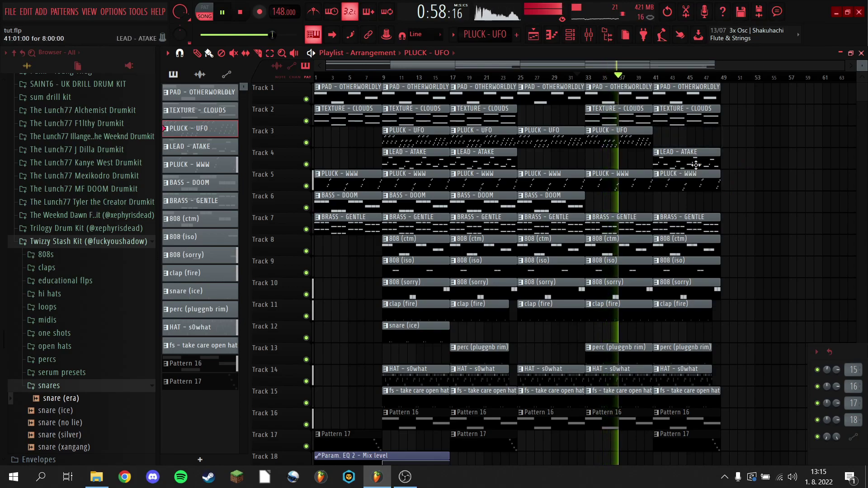
pyautogui.rightClick(698, 184)
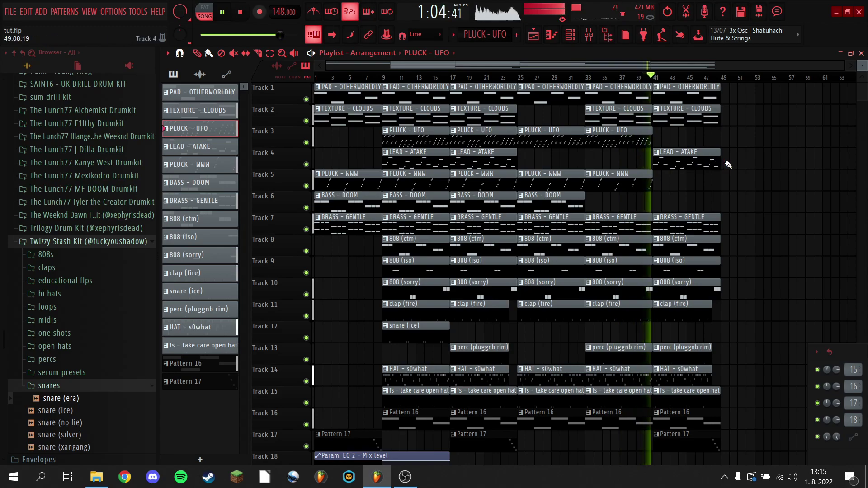
pyautogui.rightClick(687, 92)
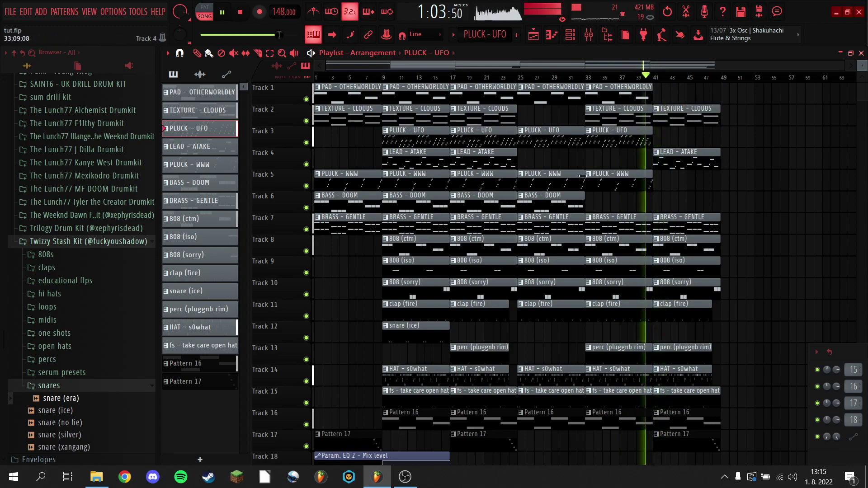
pyautogui.keyDown('shift'); pyautogui.moveTo(549, 198); pyautogui.dragTo(685, 201); pyautogui.keyUp('shift')
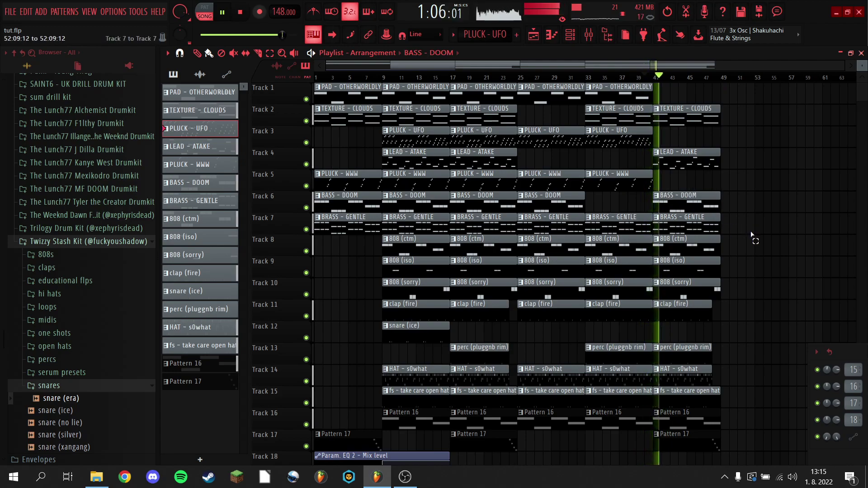
# Delete the 808 (iso) and 808 (sorry) clips from bars 41 to 48.
pyautogui.scroll(-4, 752, 236)
pyautogui.scroll(4, 747, 111)
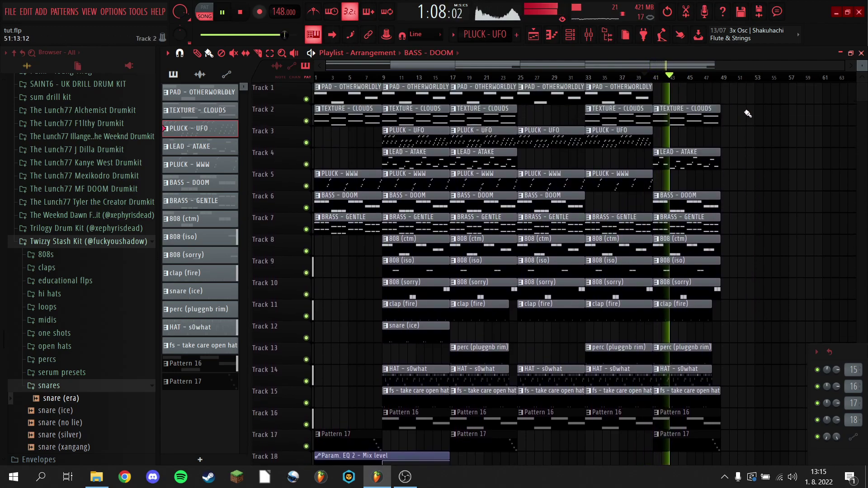
pyautogui.scroll(-2, 740, 168)
pyautogui.rightClick(698, 237)
pyautogui.rightClick(698, 223)
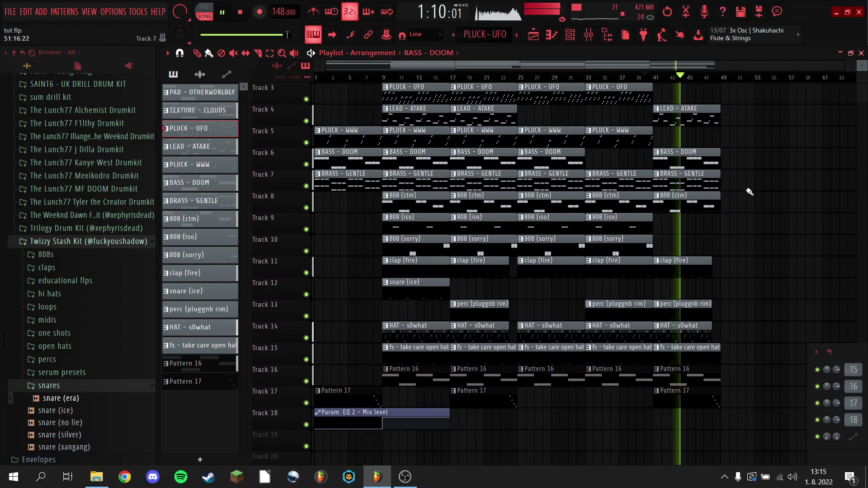
# Place a copy of the Param. EQ 2 - Mix level automation clip on Track 18, starting at bar 35 with its jump at bar 43.
pyautogui.scroll(-3, 752, 190)
pyautogui.moveTo(438, 354); pyautogui.dragTo(656, 339)
pyautogui.moveTo(742, 336); pyautogui.dragTo(679, 343)
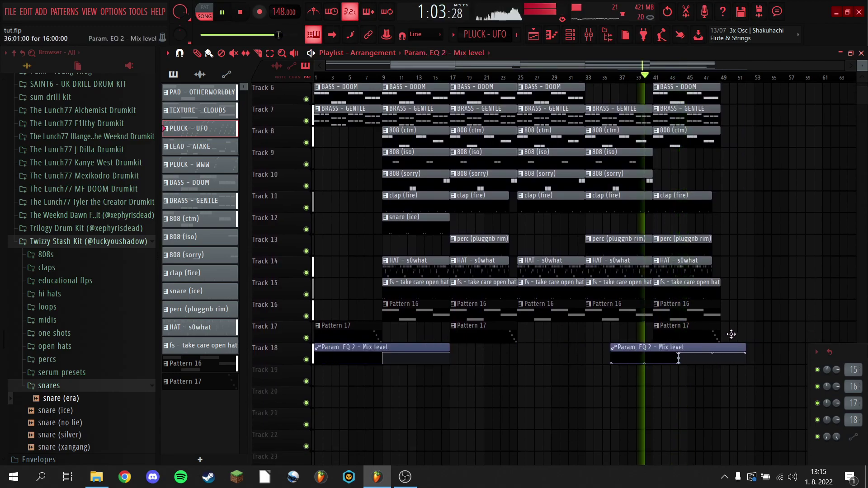
pyautogui.scroll(5, 675, 78)
pyautogui.press('space')
pyautogui.scroll(2, 675, 79)
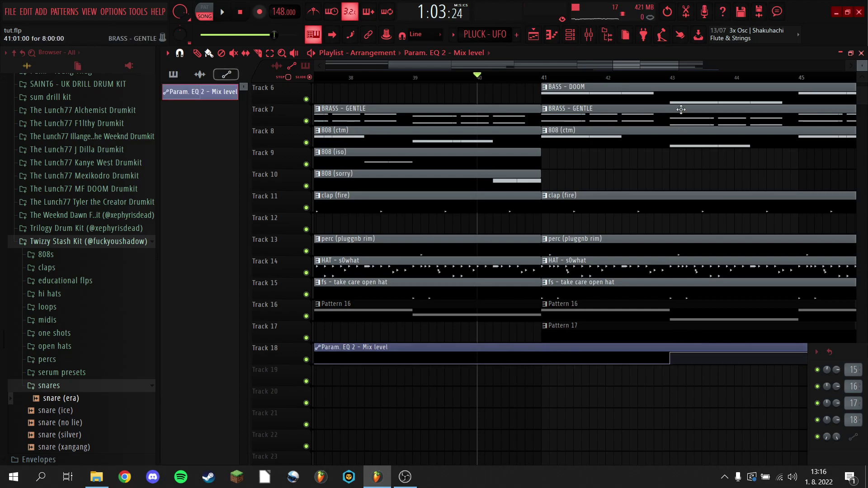
pyautogui.click(505, 358)
pyautogui.scroll(-3, 512, 85)
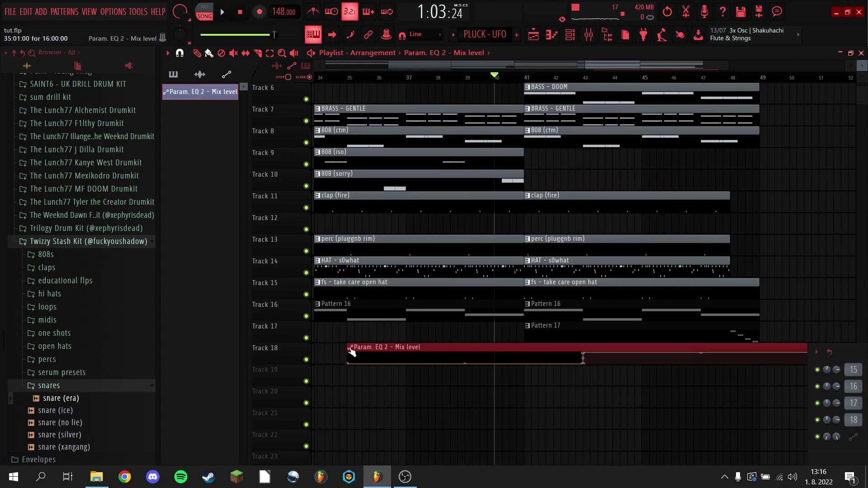
# Trim the copied Param. EQ 2 - Mix level clip at both ends to one bar, starting at 42:05 around the bar 43 jump.
pyautogui.moveTo(347, 346); pyautogui.dragTo(544, 330)
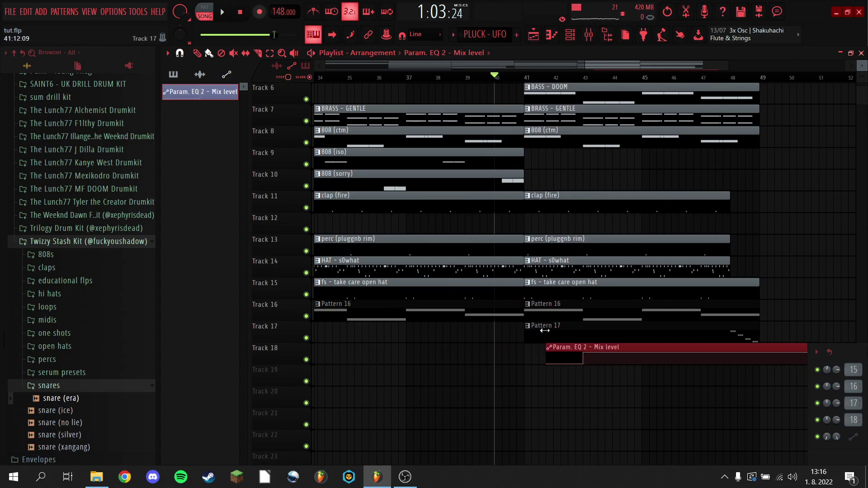
pyautogui.scroll(4, 567, 80)
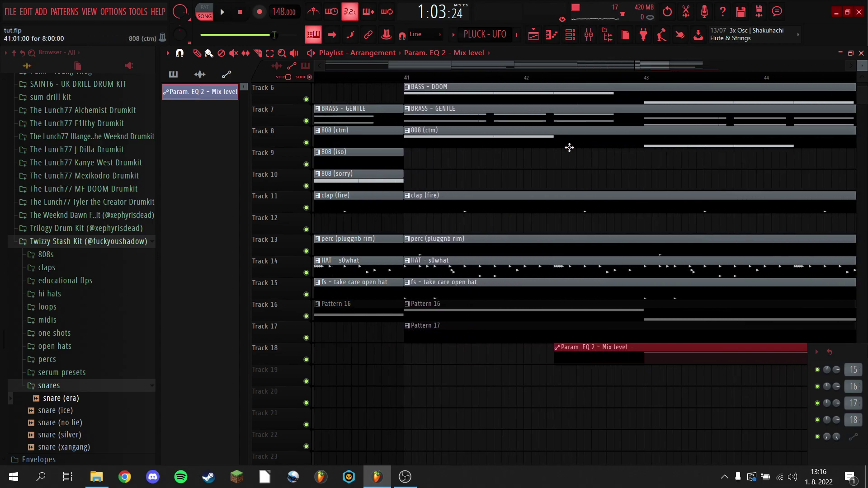
pyautogui.scroll(-6, 654, 85)
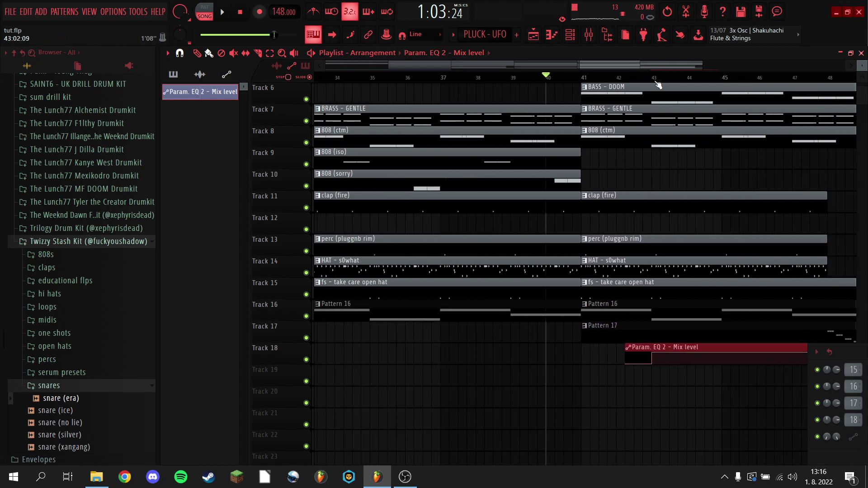
pyautogui.scroll(-3, 791, 103)
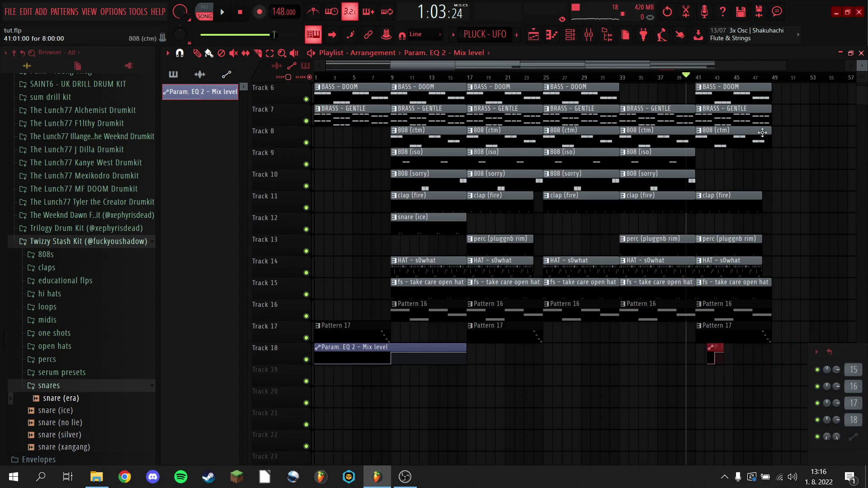
pyautogui.scroll(5, 626, 351)
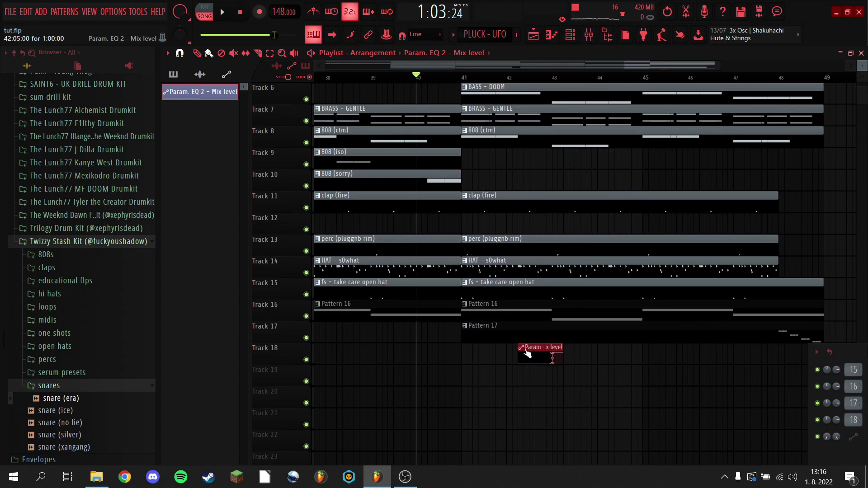
# Repeat the one-bar Param. EQ 2 - Mix level clip every two bars on Track 18, up to the jump at bar 49.
pyautogui.press('space')
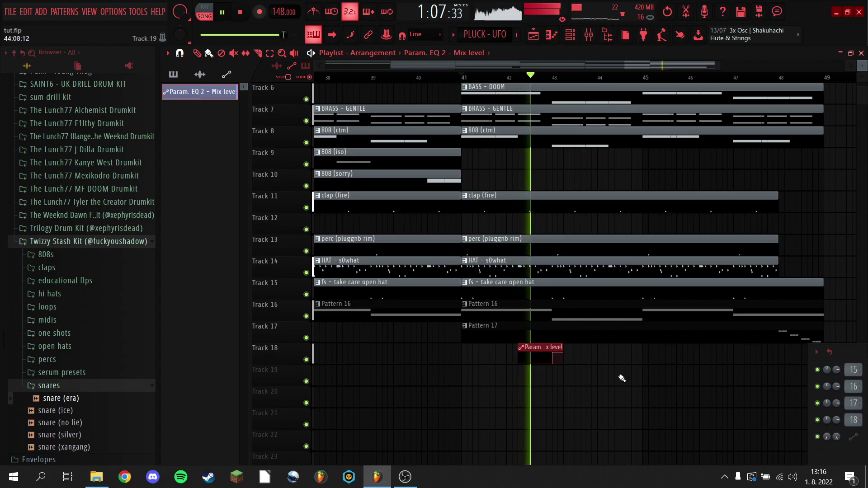
pyautogui.click(630, 354)
pyautogui.moveTo(635, 332); pyautogui.dragTo(628, 333)
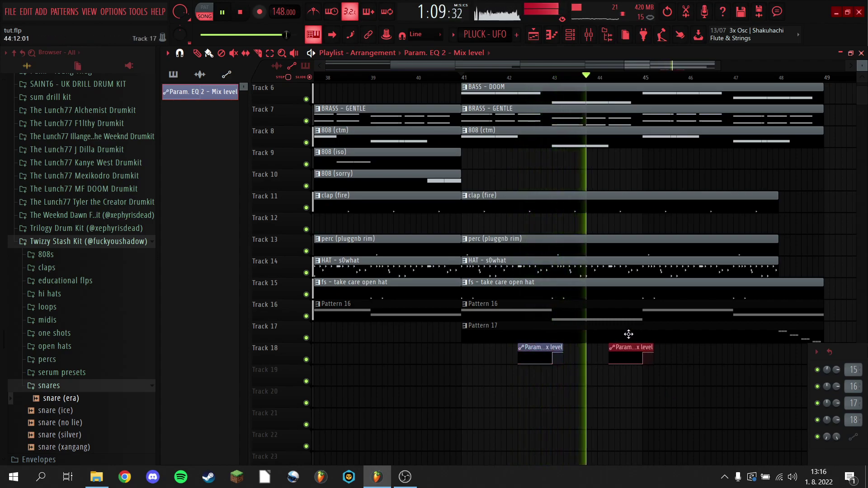
pyautogui.moveTo(686, 376); pyautogui.dragTo(720, 343)
pyautogui.scroll(-10, 718, 78)
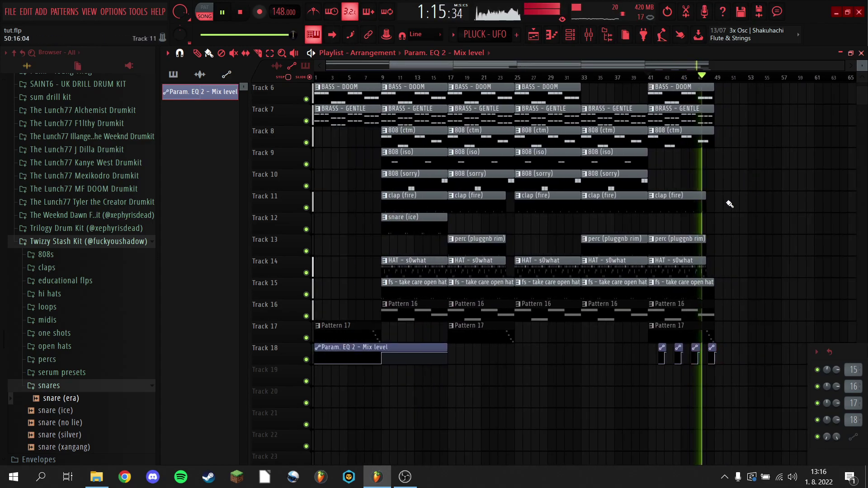
# Copy the pattern clips on all tracks from bars 9 to 24 to bar 49.
pyautogui.scroll(3, 538, 310)
pyautogui.moveTo(483, 428); pyautogui.dragTo(414, 104)
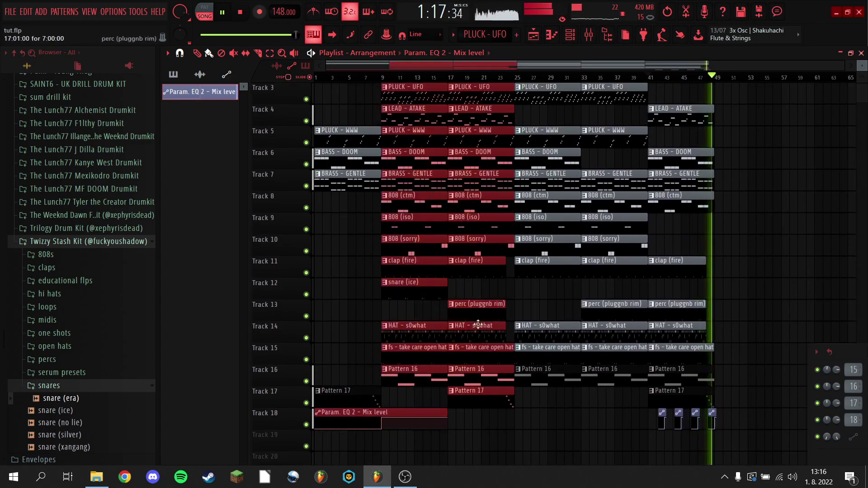
pyautogui.press('space')
pyautogui.keyDown('ctrl'); pyautogui.moveTo(482, 401); pyautogui.dragTo(754, 65); pyautogui.keyUp('ctrl')
pyautogui.press('space')
pyautogui.scroll(1, 409, 101)
pyautogui.scroll(-2, 724, 81)
pyautogui.keyDown('ctrl'); pyautogui.click(802, 189); pyautogui.keyUp('ctrl')
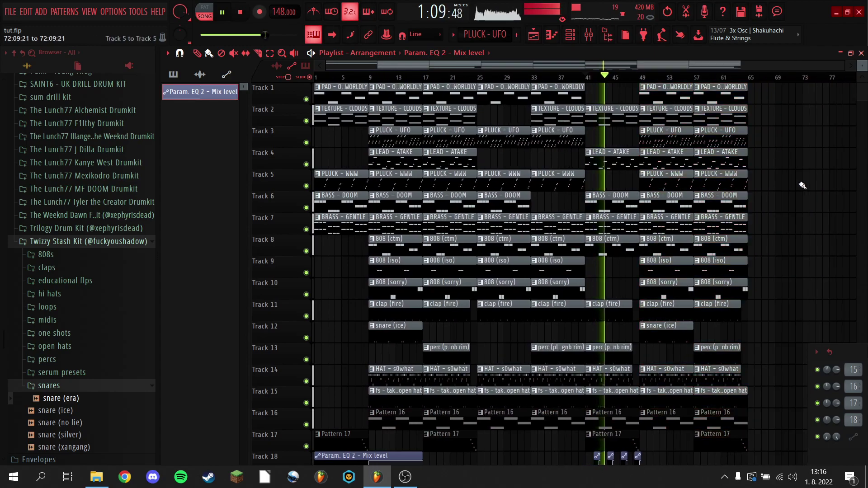
# Duplicate the BASS - DOOM, BRASS - GENTLE, 808 (ctm), 808 (iso) and 808 (sorry) clips from bar 57 to bar 65.
pyautogui.scroll(-2, 789, 199)
pyautogui.scroll(-3, 789, 199)
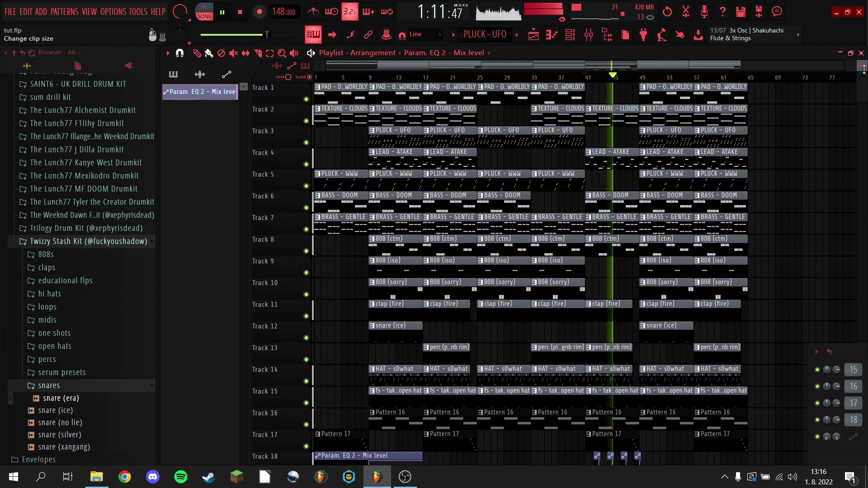
pyautogui.scroll(2, 832, 157)
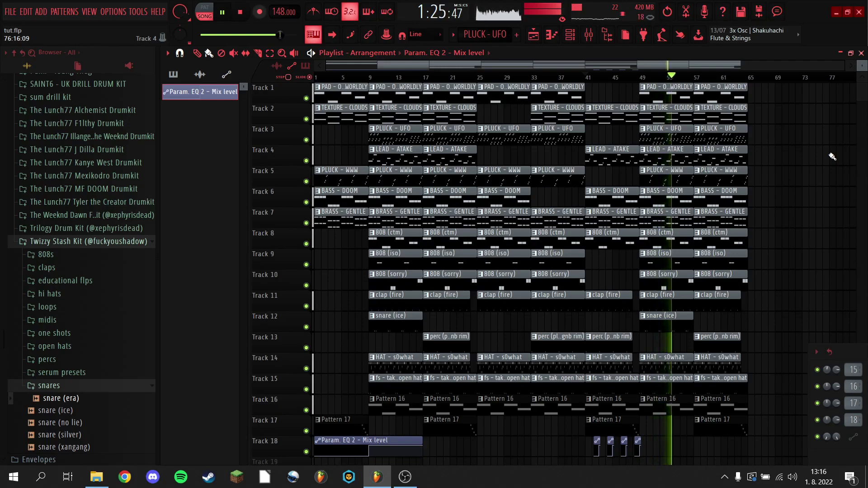
pyautogui.moveTo(769, 212); pyautogui.dragTo(742, 225)
pyautogui.hotkey('ctrl', 'b')
pyautogui.moveTo(737, 189); pyautogui.dragTo(729, 263)
pyautogui.hotkey('ctrl', 'b')
pyautogui.hotkey('ctrl', 'b')
pyautogui.hotkey('ctrl', 'b')
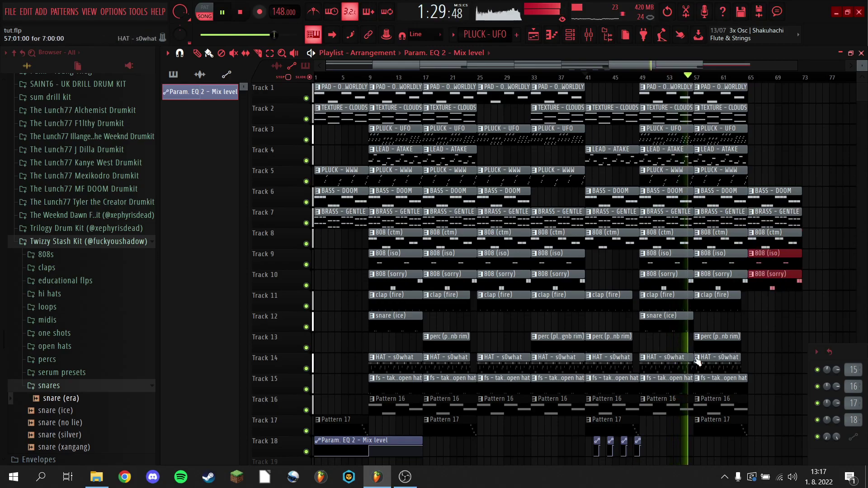
# Copy the eight-bar clap (fire) and HAT - s0what clips from bar 33 to bar 65, and play from just before the new section.
pyautogui.moveTo(569, 359); pyautogui.dragTo(557, 343)
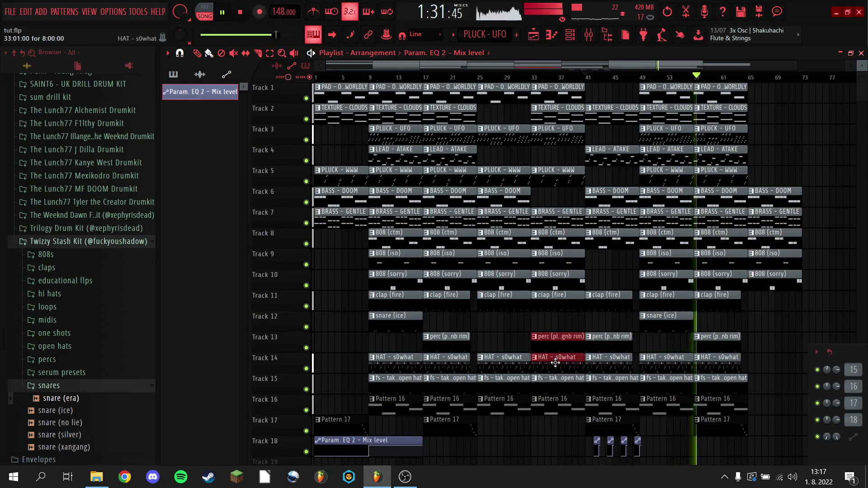
pyautogui.click(555, 363)
pyautogui.moveTo(546, 305); pyautogui.dragTo(772, 315)
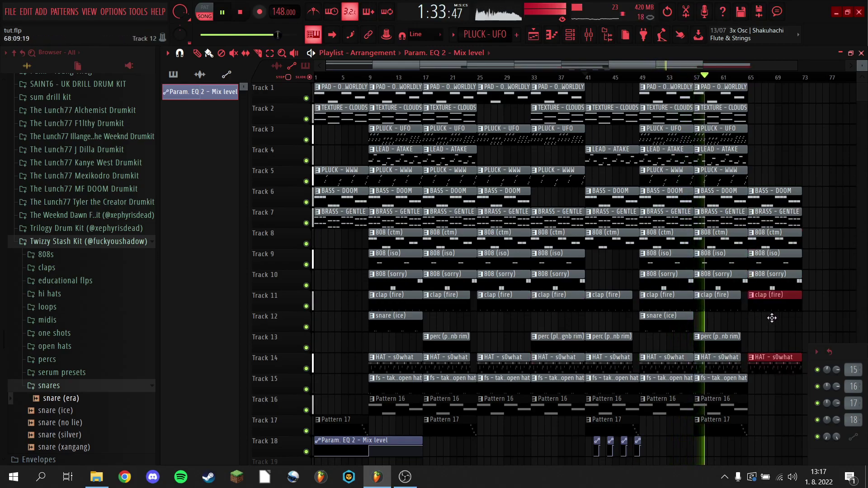
pyautogui.click(741, 76)
pyautogui.scroll(-3, 744, 76)
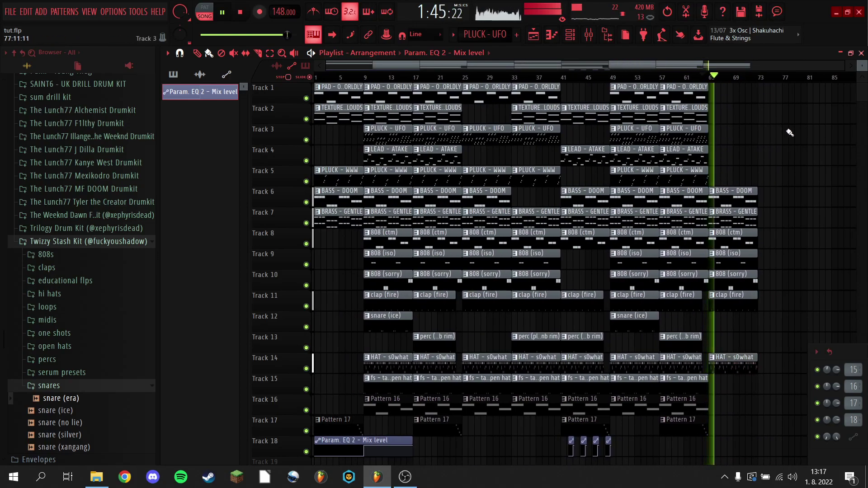
# Duplicate the TEXTURE - CLOUDS clip from bar 57 to bar 65.
pyautogui.click(694, 116)
pyautogui.moveTo(694, 117); pyautogui.dragTo(693, 117)
pyautogui.hotkey('ctrl', 'b')
pyautogui.moveTo(709, 96); pyautogui.dragTo(699, 94)
pyautogui.hotkey('ctrl', 'b')
pyautogui.keyDown('ctrl'); pyautogui.click(770, 155); pyautogui.keyUp('ctrl')
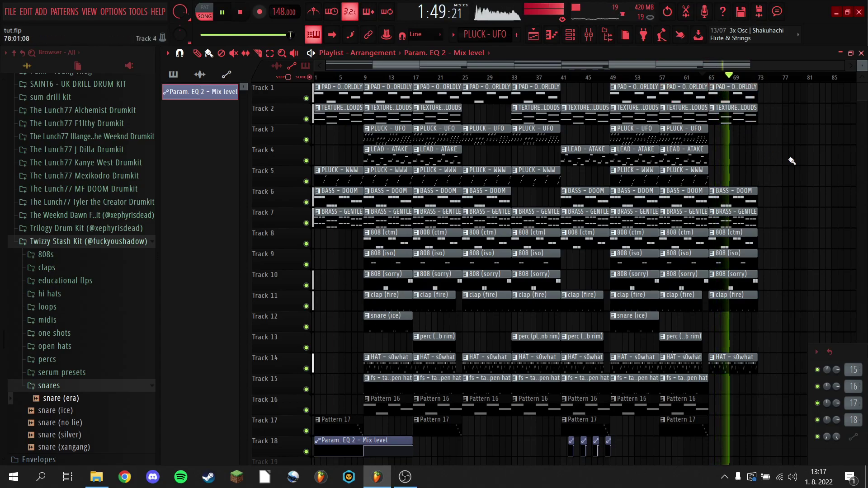
# Create an automation clip for the Master track's volume fader in the mixer.
pyautogui.scroll(-5, 792, 161)
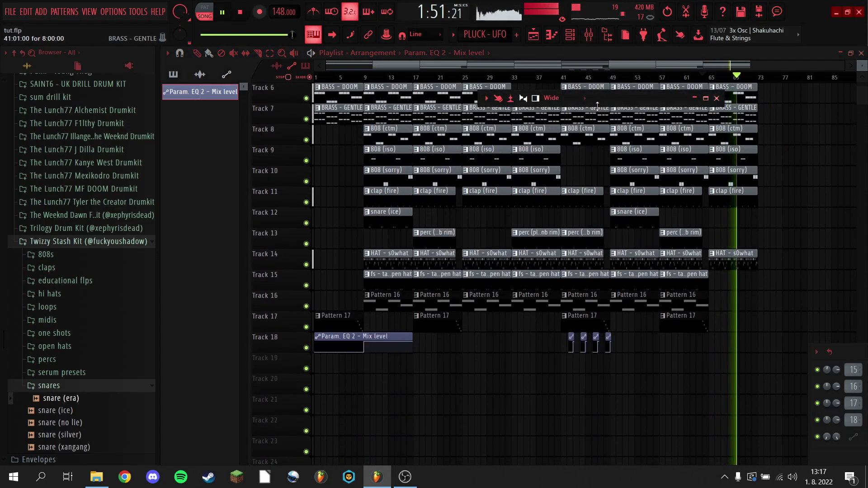
pyautogui.press('F9')
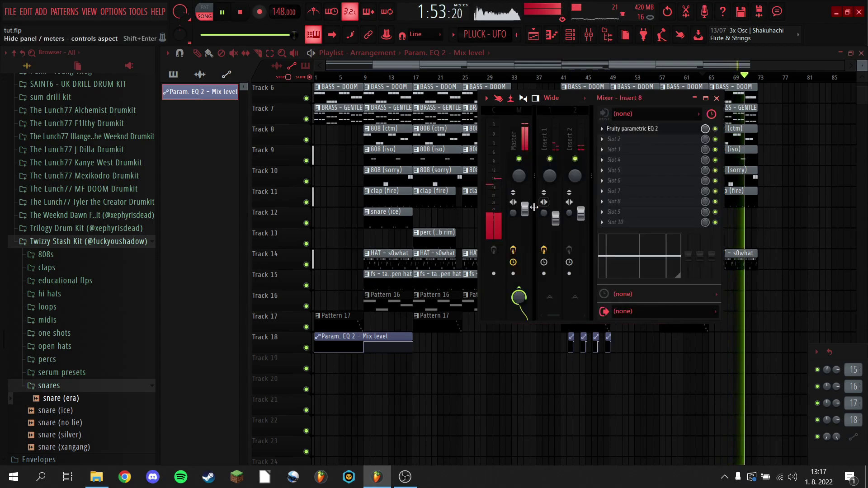
pyautogui.press('space')
pyautogui.rightClick(525, 205)
pyautogui.click(565, 273)
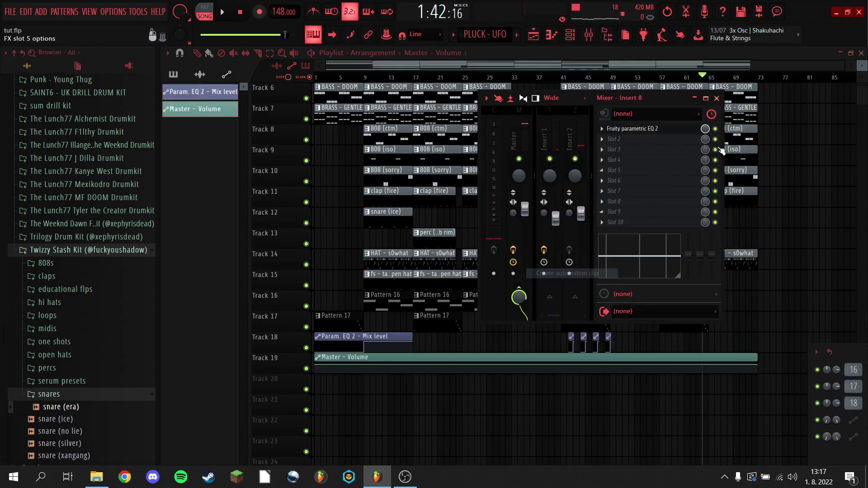
pyautogui.click(717, 99)
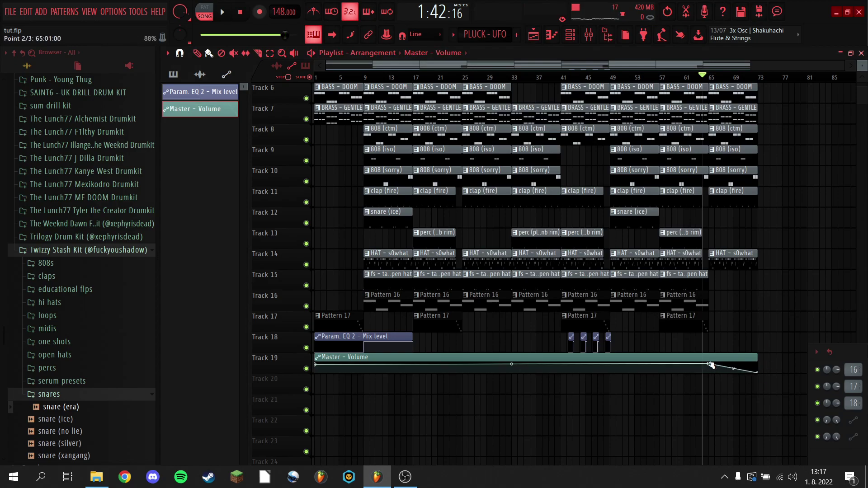
# Set the Master - Volume automation point at bar 65, where the fade-out begins, to 0.8.
pyautogui.rightClick(710, 364)
pyautogui.click(722, 452)
pyautogui.write('0.8')
pyautogui.press('Return')
pyautogui.press('space')
# Trim the Master - Volume automation clip to the fade-out from bar 65 and move it up to Track 18.
pyautogui.click(385, 359)
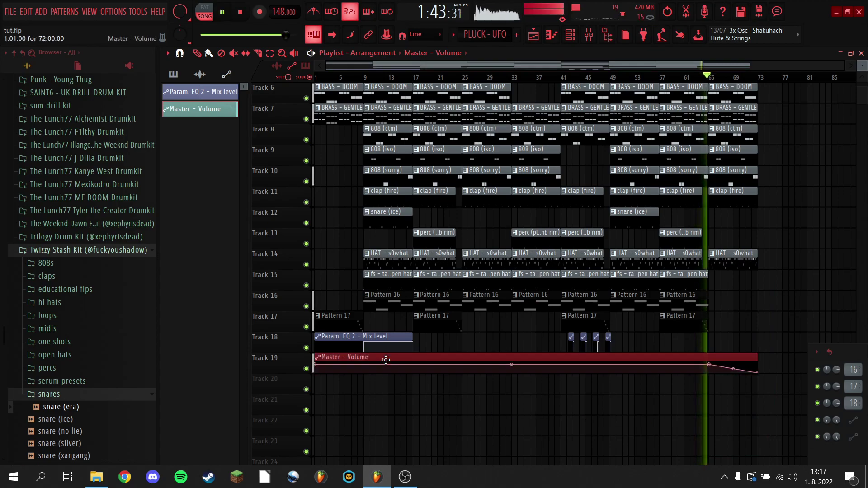
pyautogui.rightClick(314, 359)
pyautogui.moveTo(357, 353)
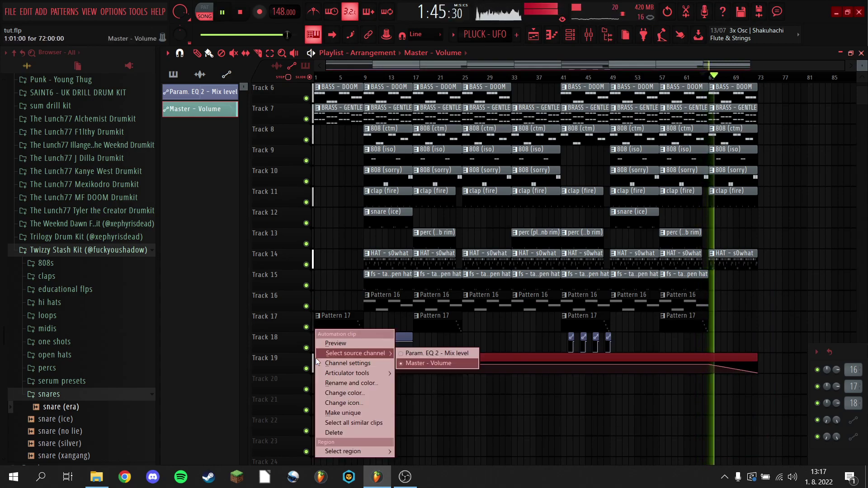
pyautogui.click(499, 352)
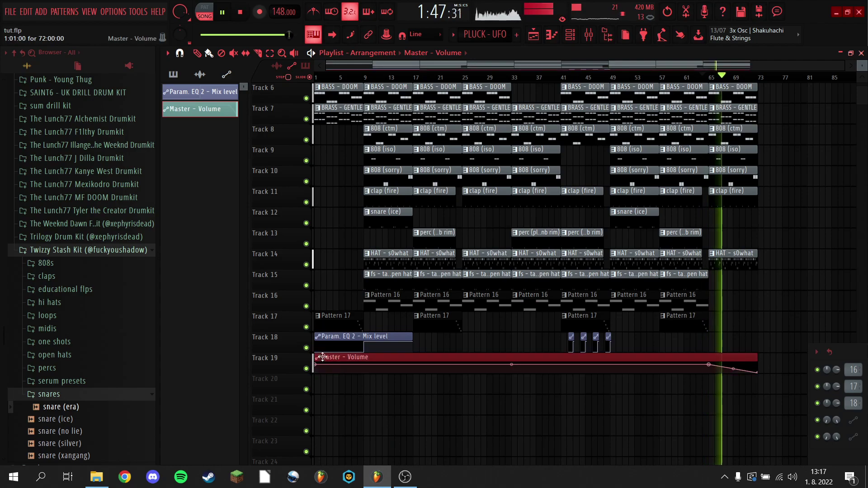
pyautogui.moveTo(315, 360); pyautogui.dragTo(720, 337)
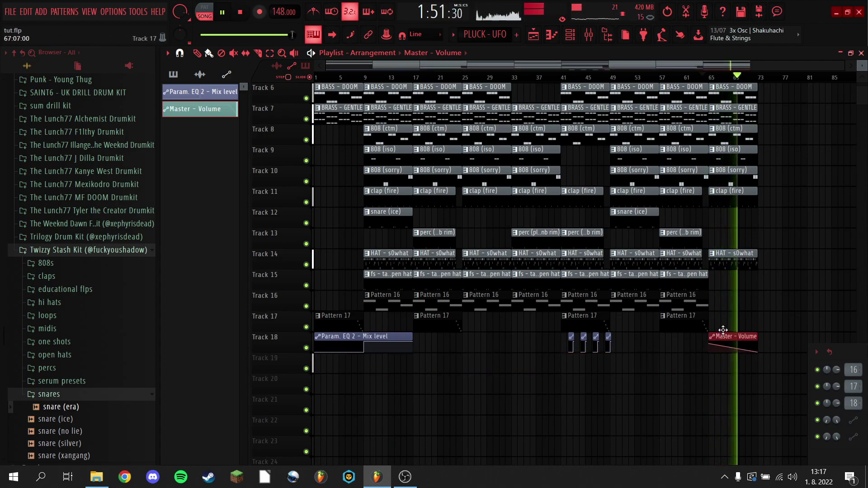
# Play the song from the beginning and delete the PLUCK - WWW clip from bars 1 to 8.
pyautogui.scroll(4, 770, 149)
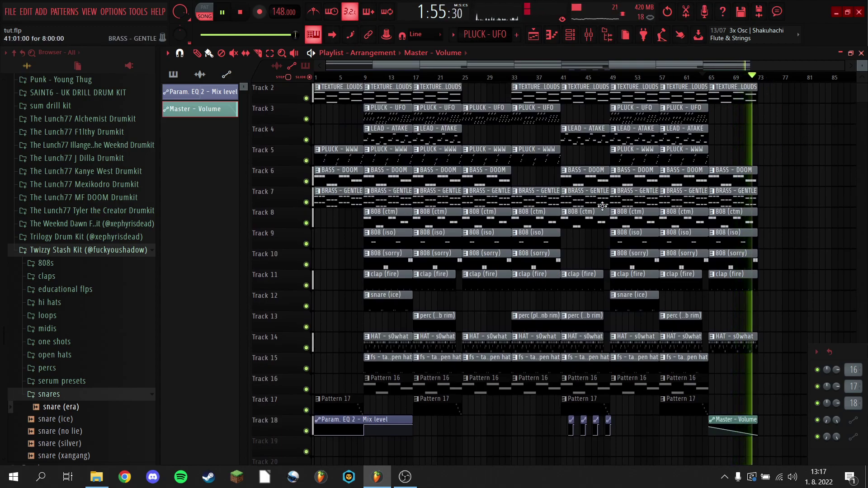
pyautogui.press('space')
pyautogui.click(316, 76)
pyautogui.press('space')
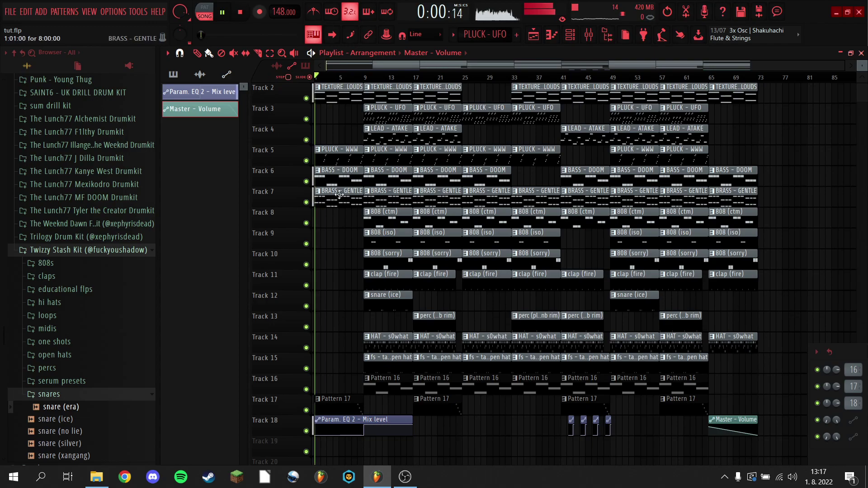
pyautogui.scroll(1, 334, 286)
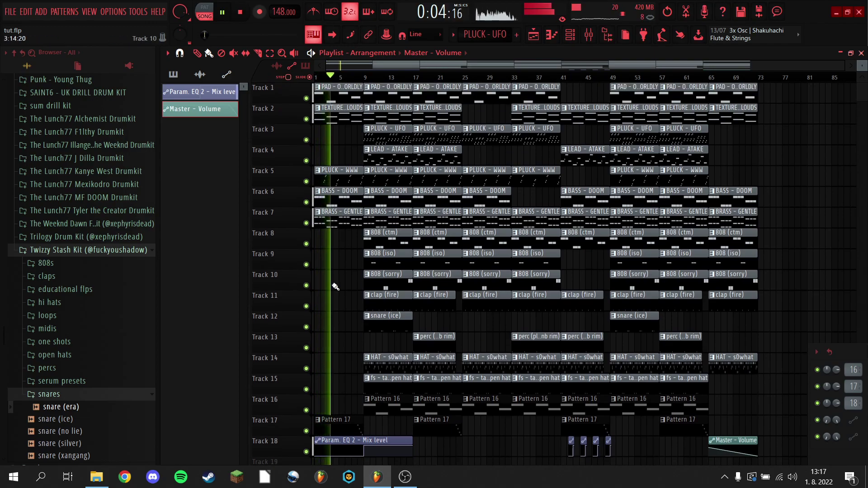
pyautogui.rightClick(322, 177)
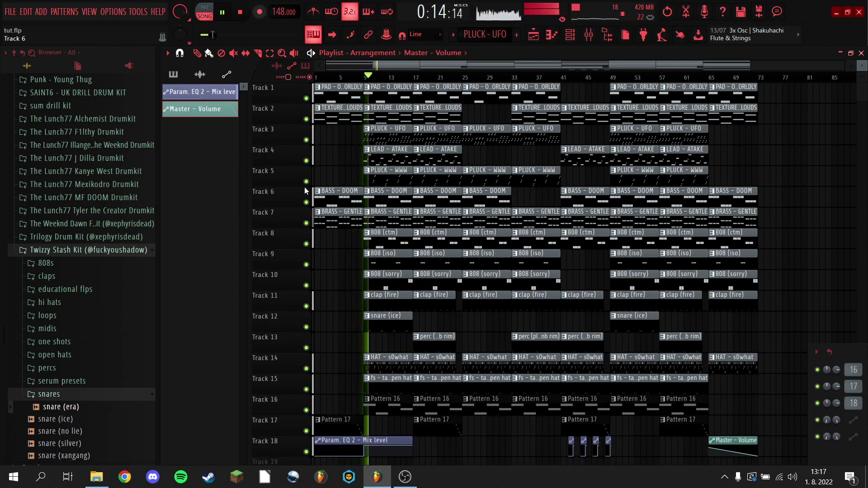
# Open the mixer, enlarge it over the playlist, and bring Inserts 5 to 18 into view.
pyautogui.click(589, 35)
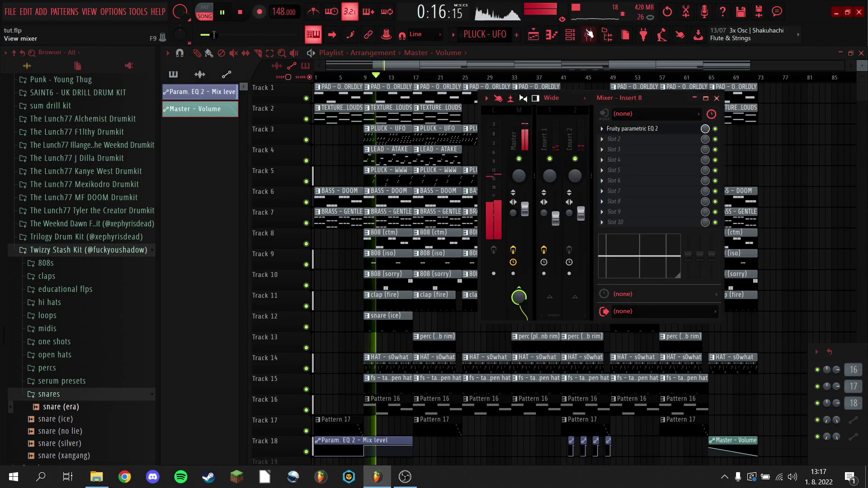
pyautogui.moveTo(574, 322); pyautogui.dragTo(574, 444)
pyautogui.moveTo(654, 102); pyautogui.dragTo(496, 58)
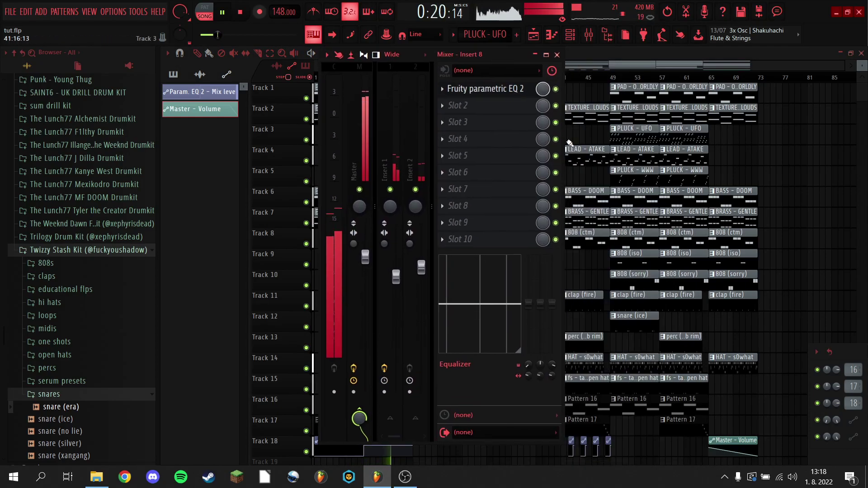
pyautogui.moveTo(576, 143); pyautogui.dragTo(865, 144)
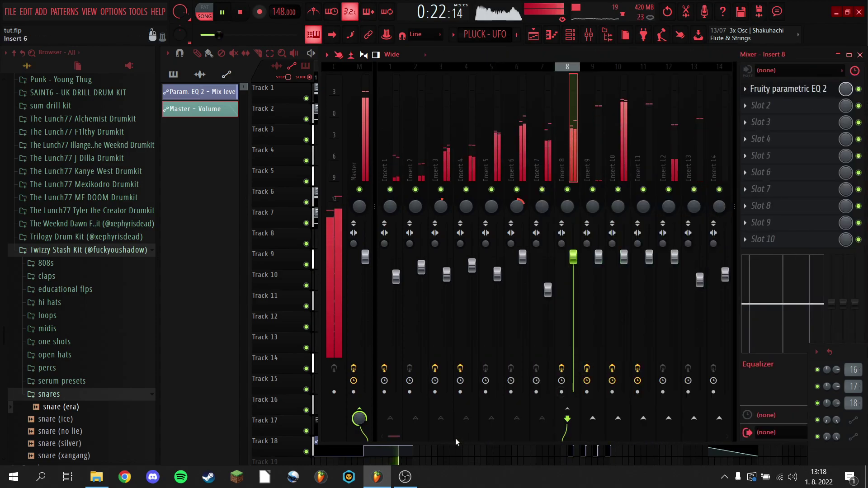
pyautogui.moveTo(393, 442); pyautogui.dragTo(405, 442)
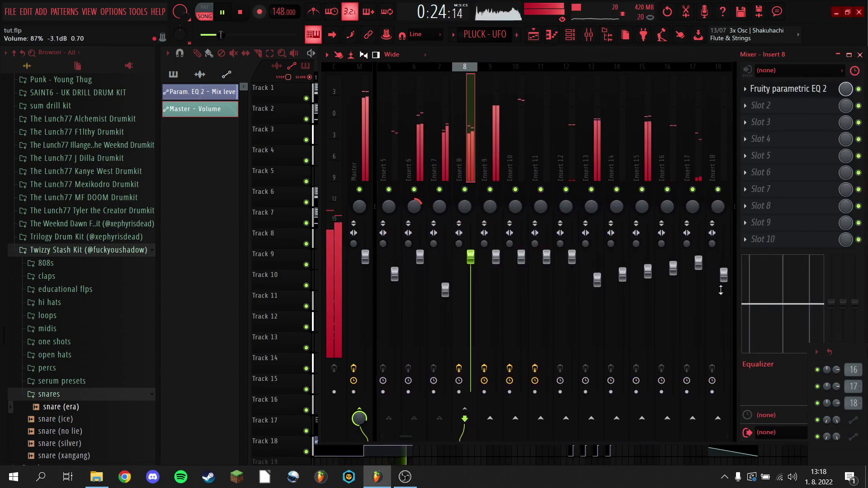
# Balance the mixer during playback: lower Insert 15's volume slightly, set Insert 17 to 97% and Insert 18 to 85%.
pyautogui.moveTo(728, 281); pyautogui.dragTo(728, 286)
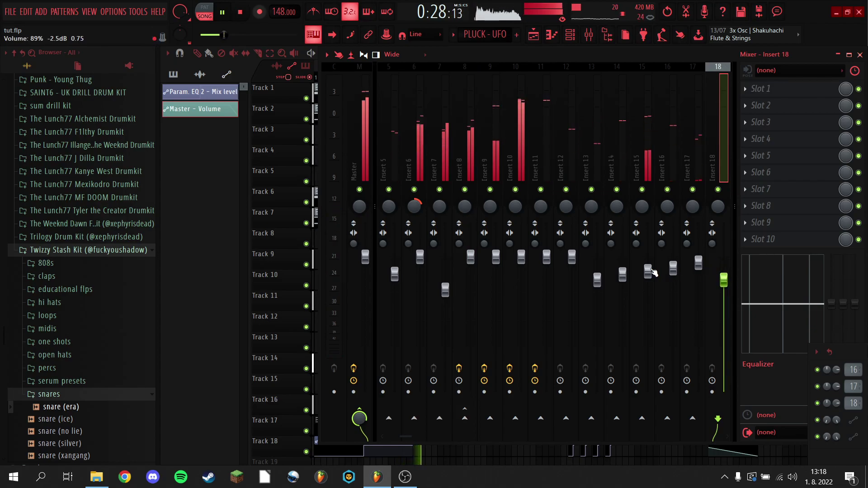
pyautogui.moveTo(648, 271); pyautogui.dragTo(648, 274)
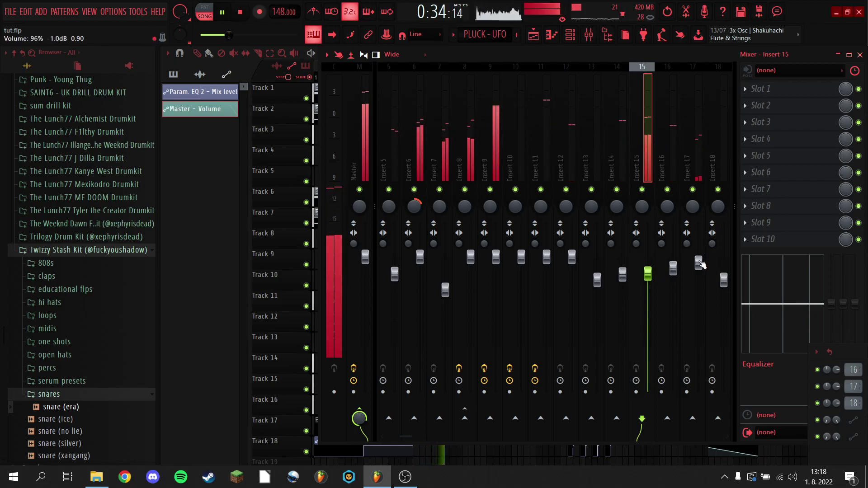
pyautogui.moveTo(699, 262); pyautogui.dragTo(700, 261)
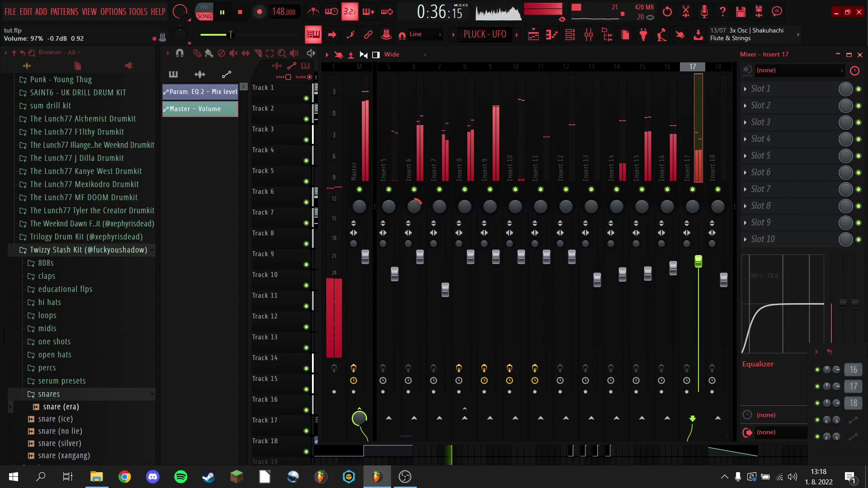
pyautogui.moveTo(724, 280); pyautogui.dragTo(724, 277)
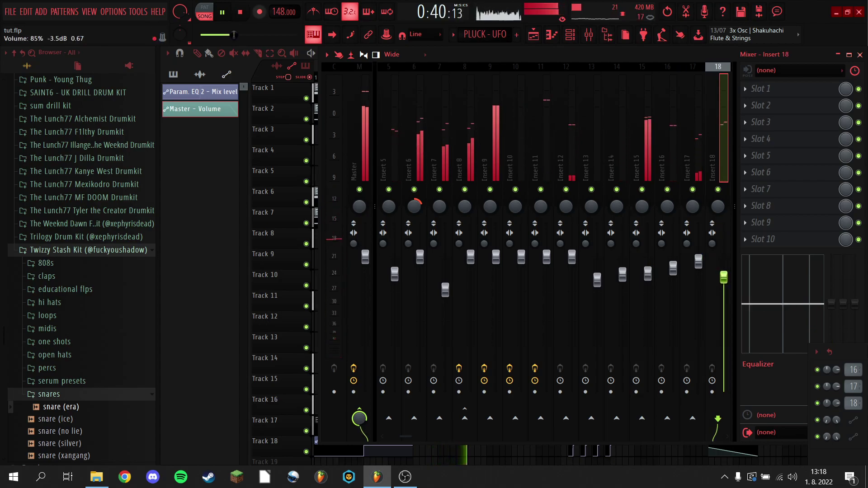
pyautogui.click(551, 34)
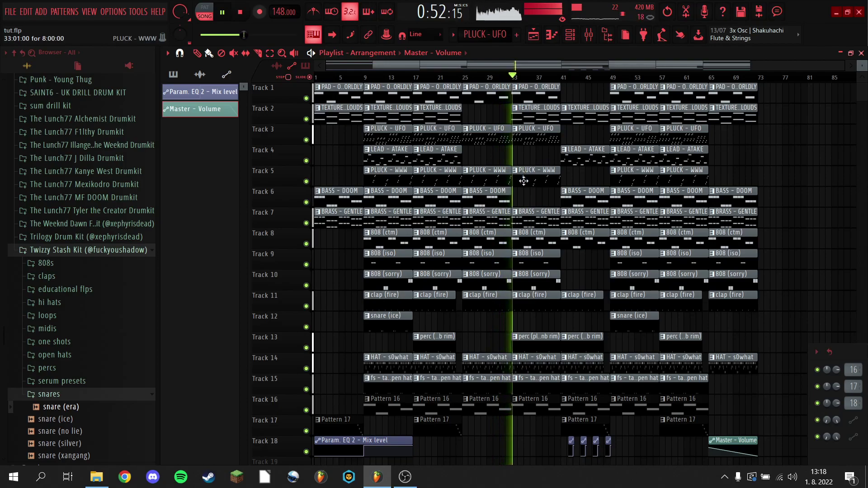
# Try replacing the perc (pluggnb rim) clip at bar 41 with a snare (ice) clip on Track 12.
pyautogui.moveTo(391, 321); pyautogui.dragTo(602, 326)
pyautogui.rightClick(598, 342)
pyautogui.press('space')
pyautogui.rightClick(573, 327)
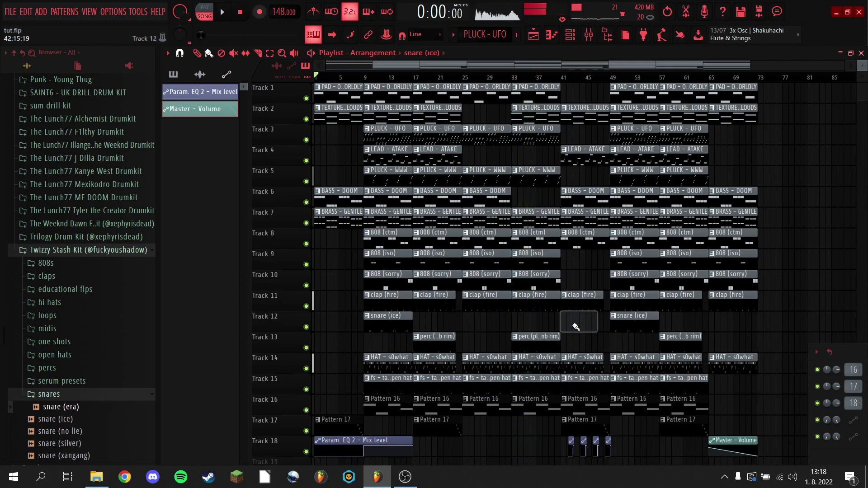
# Replace the perc clip at bar 33 with a snare (ice) clip, and place perc (pluggnb rim) clips again at bars 41 and 57.
pyautogui.rightClick(539, 342)
pyautogui.press('space')
pyautogui.moveTo(438, 343); pyautogui.dragTo(539, 313)
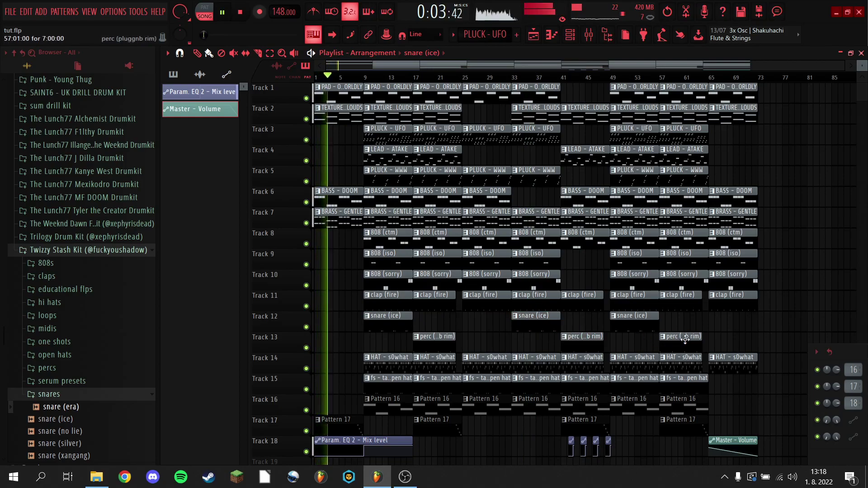
pyautogui.rightClick(683, 338)
pyautogui.moveTo(427, 337); pyautogui.dragTo(672, 337)
# Play the section leading up to bar 49 and raise Insert 18's volume slightly in the mixer.
pyautogui.click(516, 79)
pyautogui.click(588, 79)
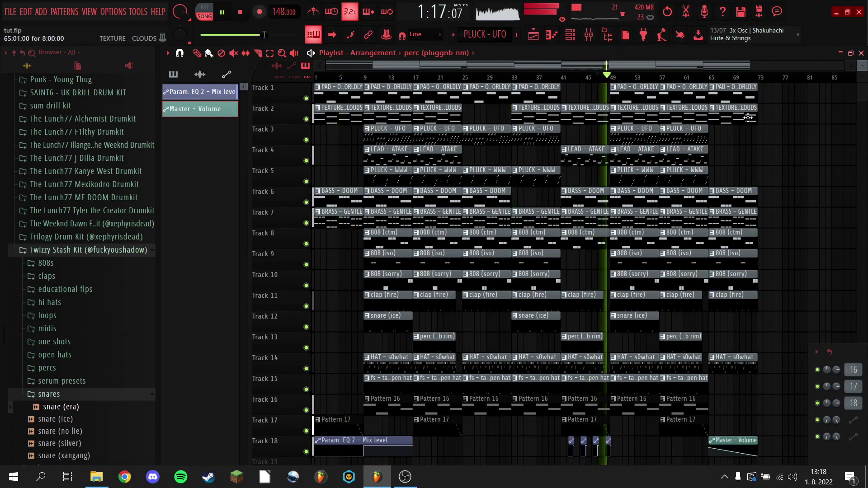
pyautogui.click(596, 77)
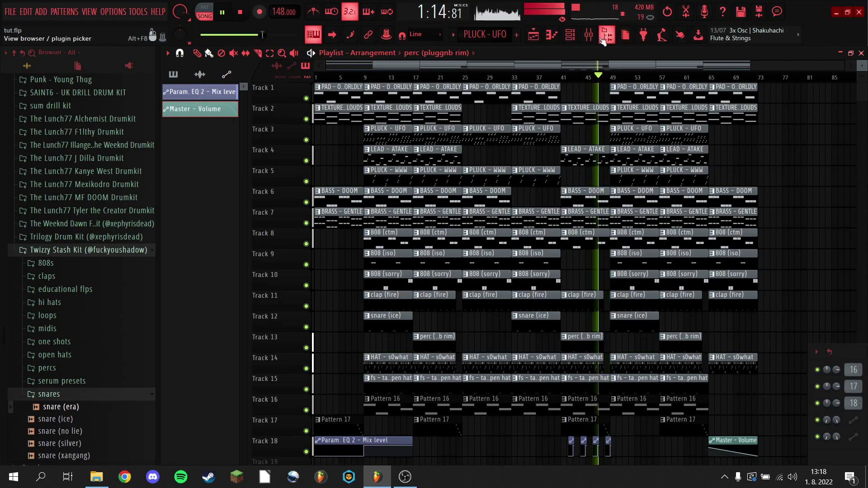
pyautogui.click(589, 34)
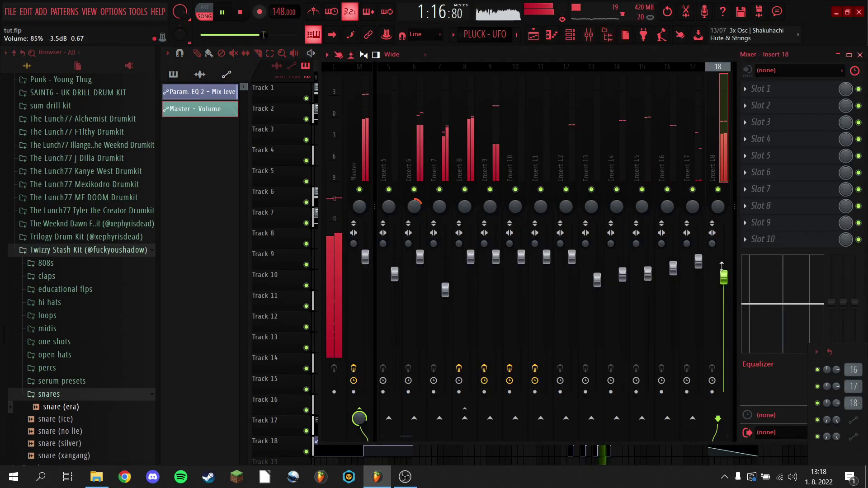
pyautogui.press('space')
pyautogui.press('space')
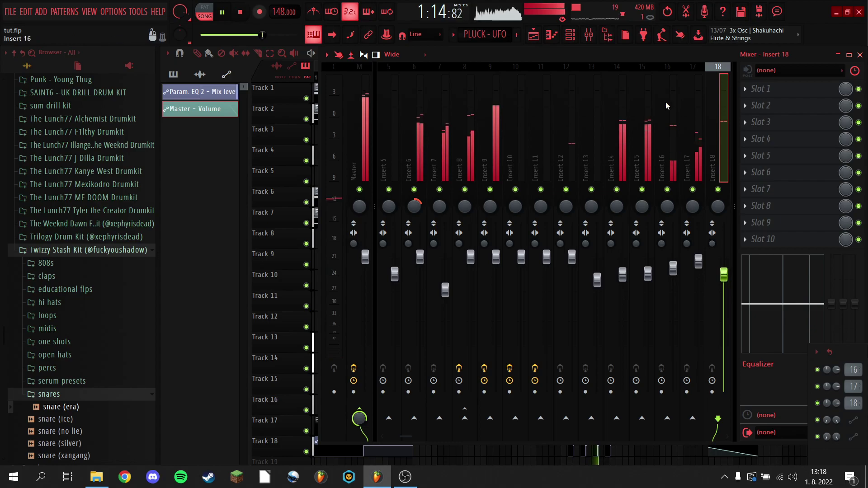
pyautogui.press('F9')
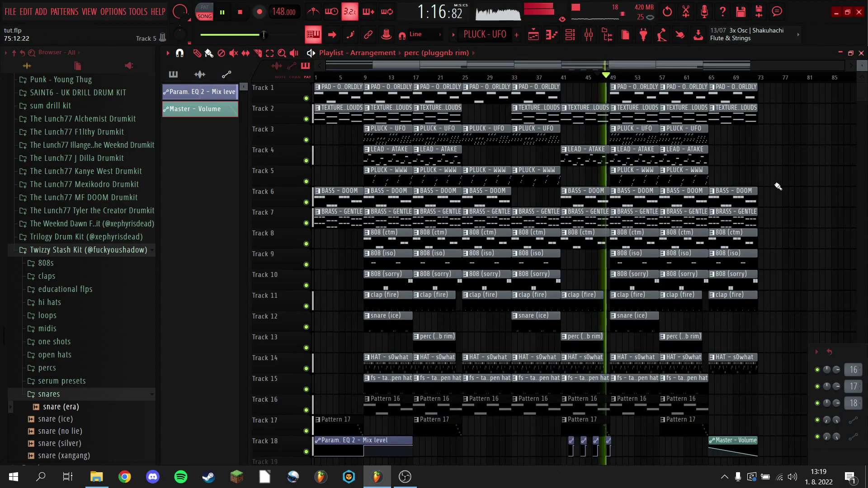
# Play the fading outro around bar 65, and stop playback.
pyautogui.click(713, 76)
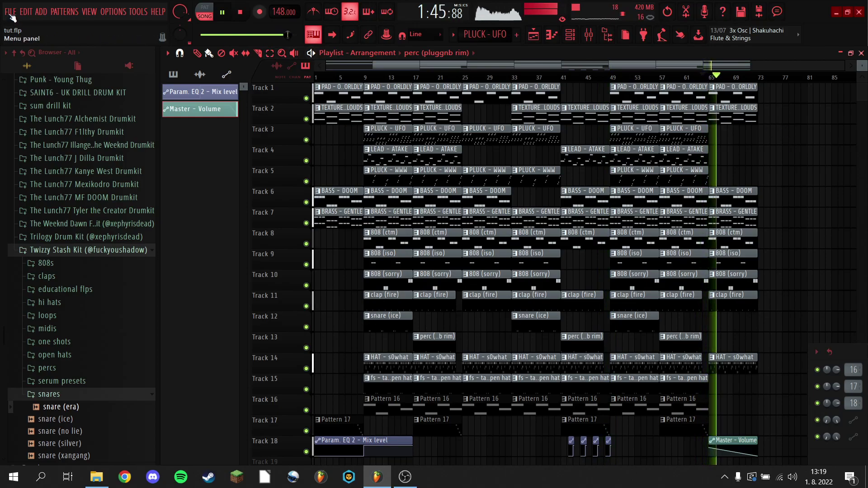
pyautogui.click(11, 14)
pyautogui.click(731, 159)
pyautogui.click(222, 12)
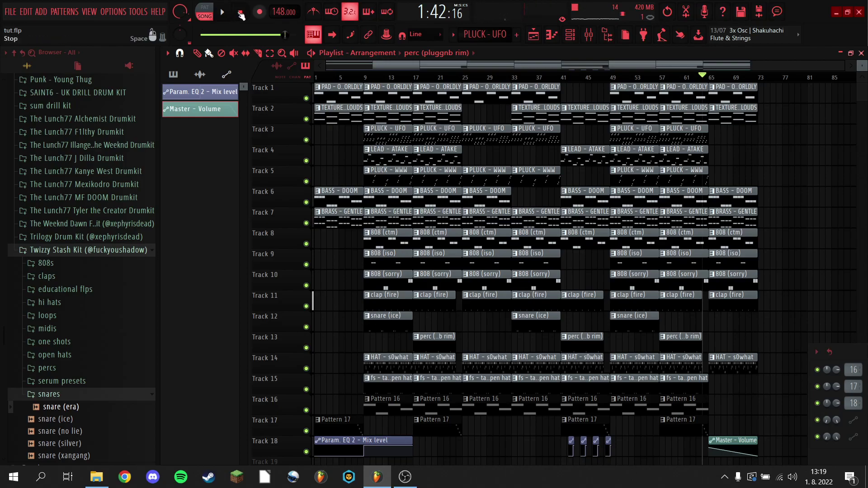
pyautogui.click(240, 13)
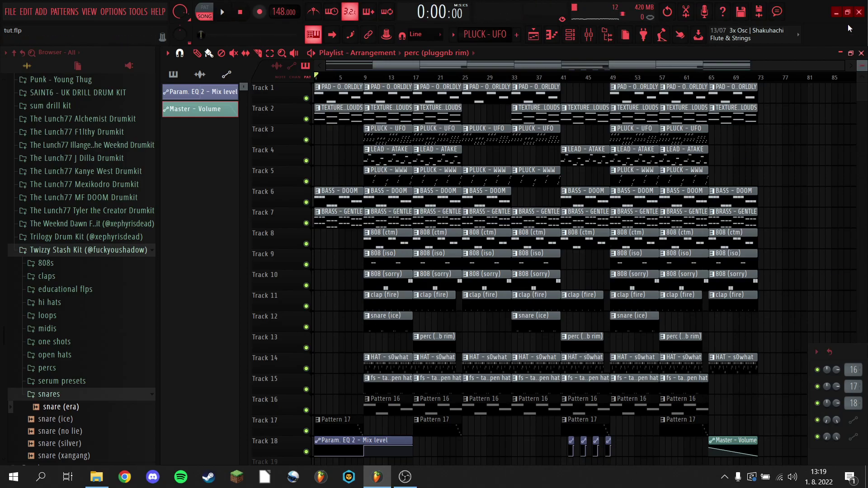
# Play the full arrangement from the beginning to its end at bar 73, and stop playback.
pyautogui.scroll(-7, 536, 253)
pyautogui.scroll(8, 537, 253)
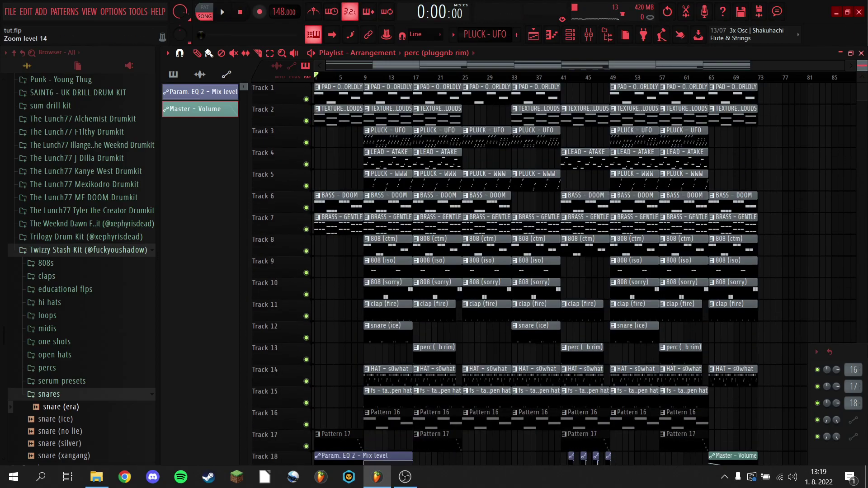
pyautogui.scroll(-3, 536, 254)
pyautogui.scroll(1, 536, 254)
pyautogui.moveTo(864, 64); pyautogui.dragTo(863, 62)
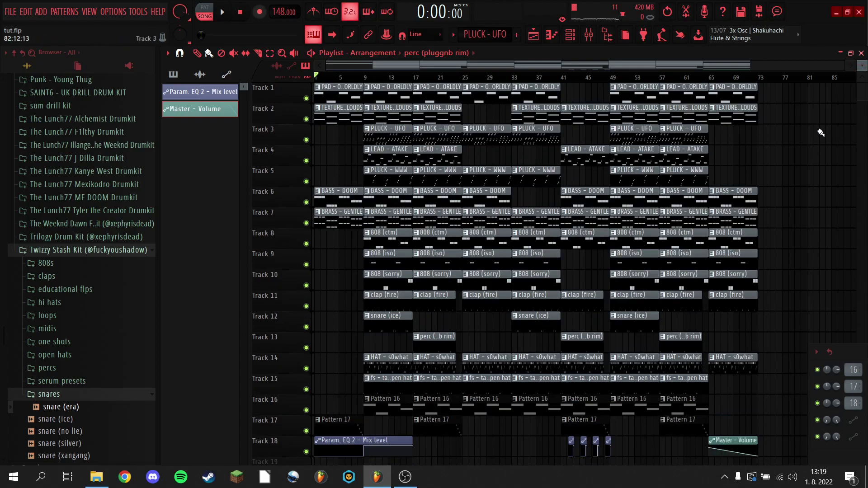
pyautogui.press('space')
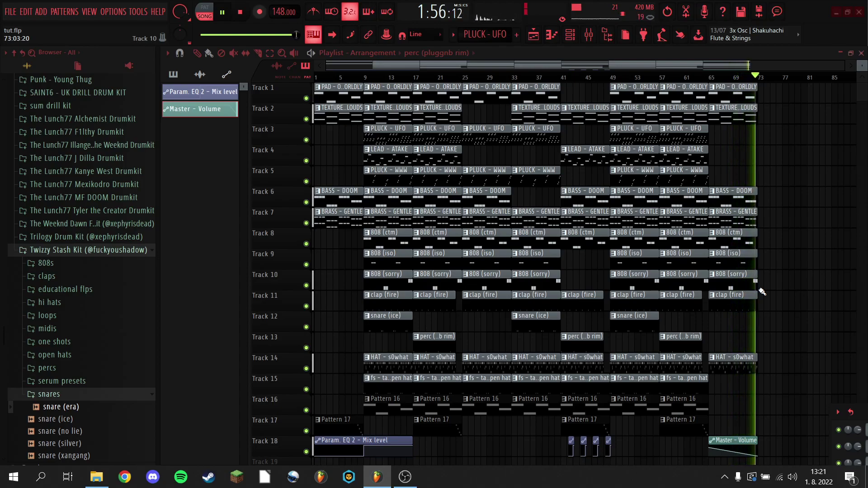
pyautogui.press('space')
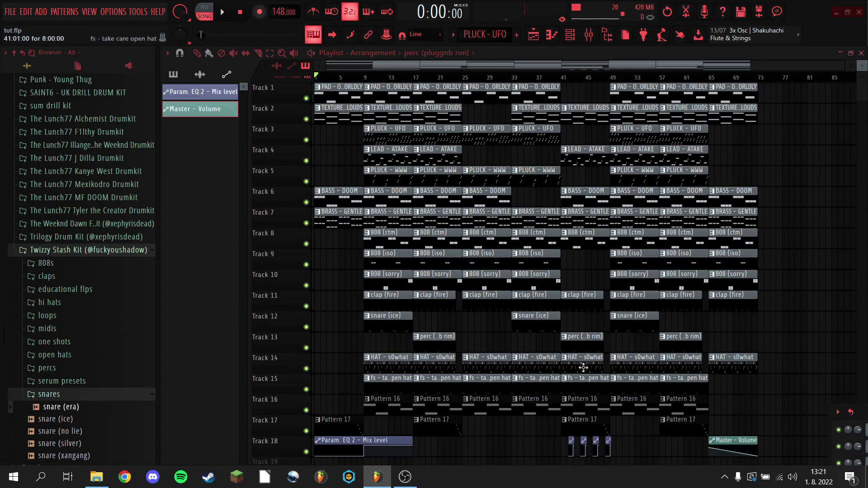